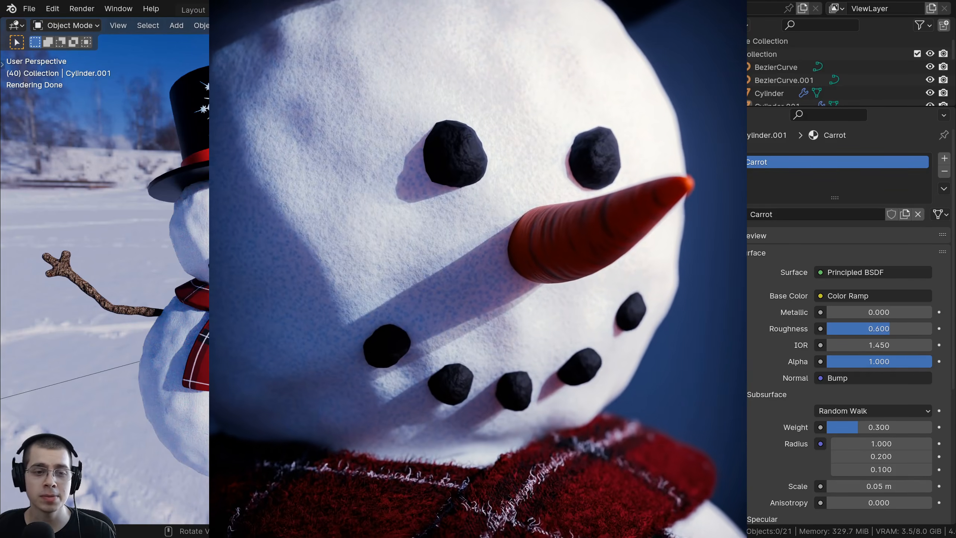
middle_click_drag(377, 286, 391, 225, "shift")
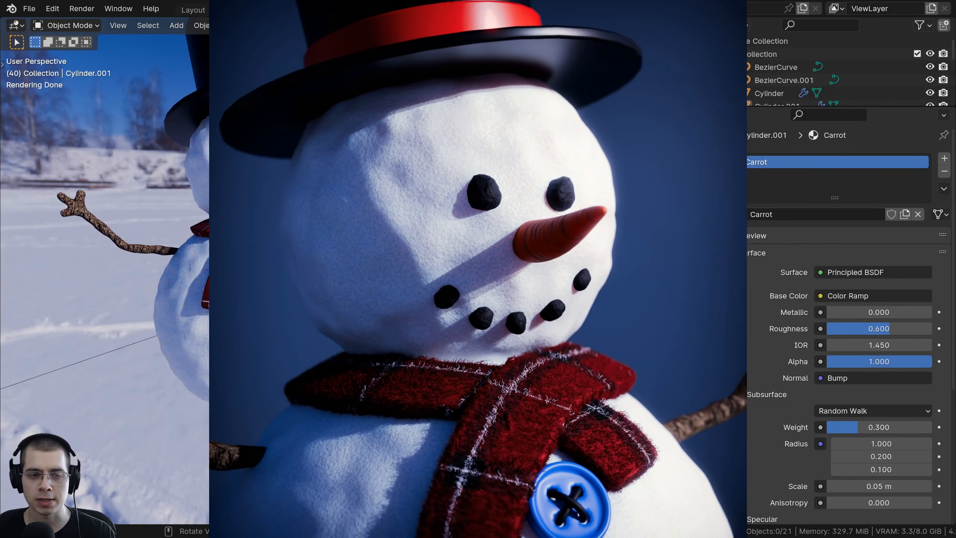
scroll(228, 271, "up", 5)
middle_click_drag(278, 155, 254, 183, "shift")
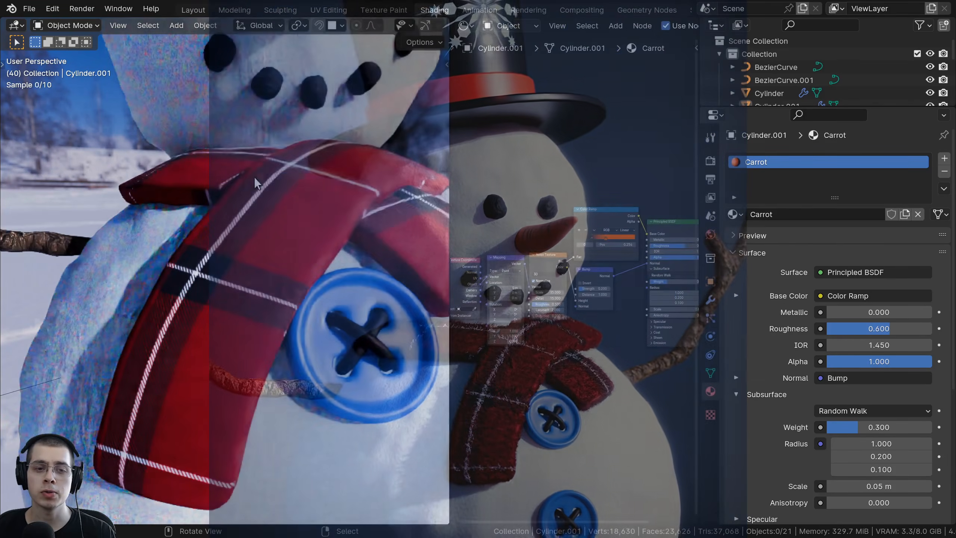
scroll(254, 184, "down", 1)
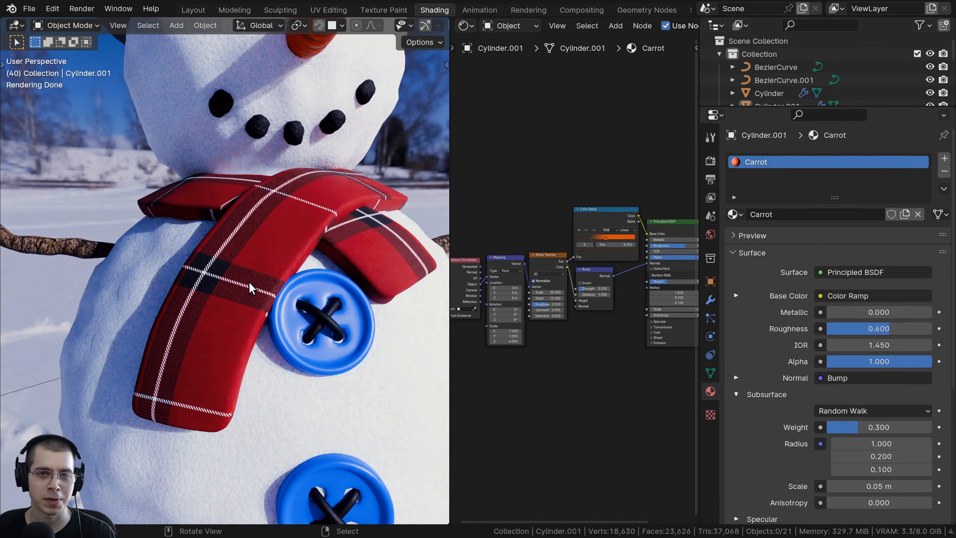
scroll(253, 283, "down", 5)
middle_click_drag(245, 241, 193, 224)
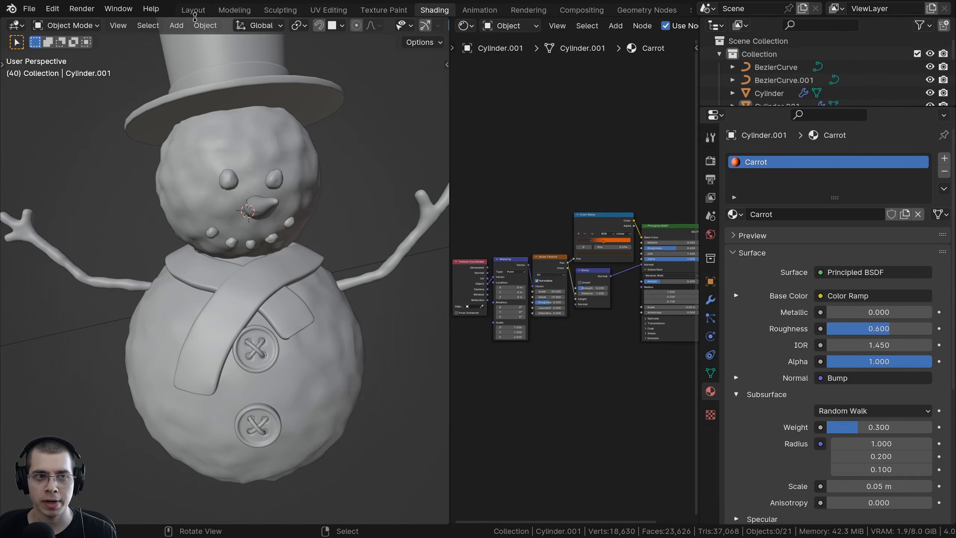
Step: Switch to the Layout workspace and hide all of the snowman's objects
left_click(193, 11)
middle_click_drag(254, 175, 314, 195)
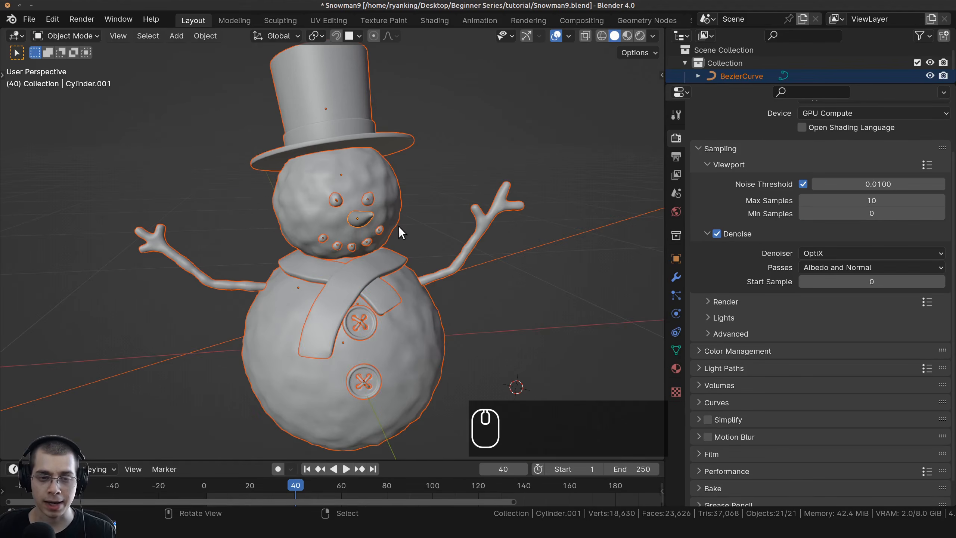
key("a")
key("a")
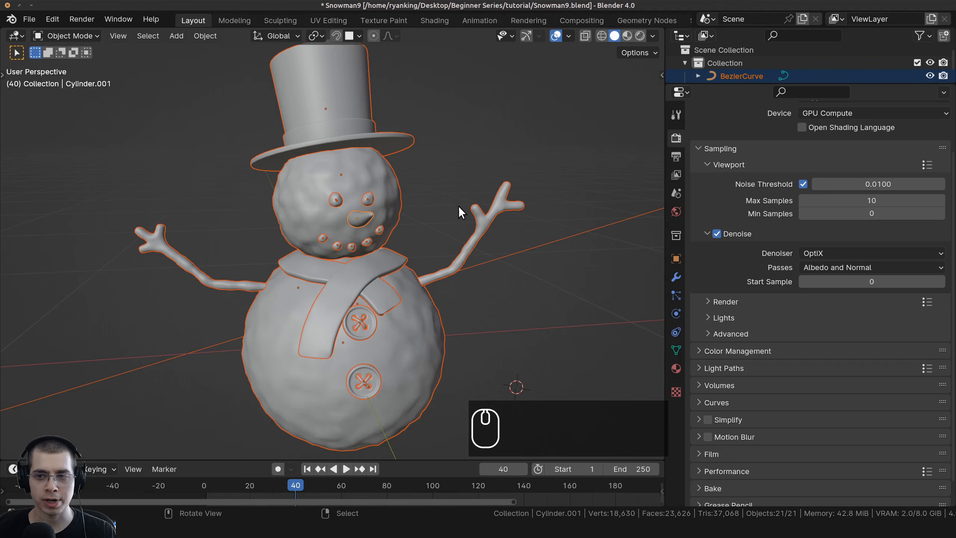
key("h")
scroll(472, 255, "down", 3)
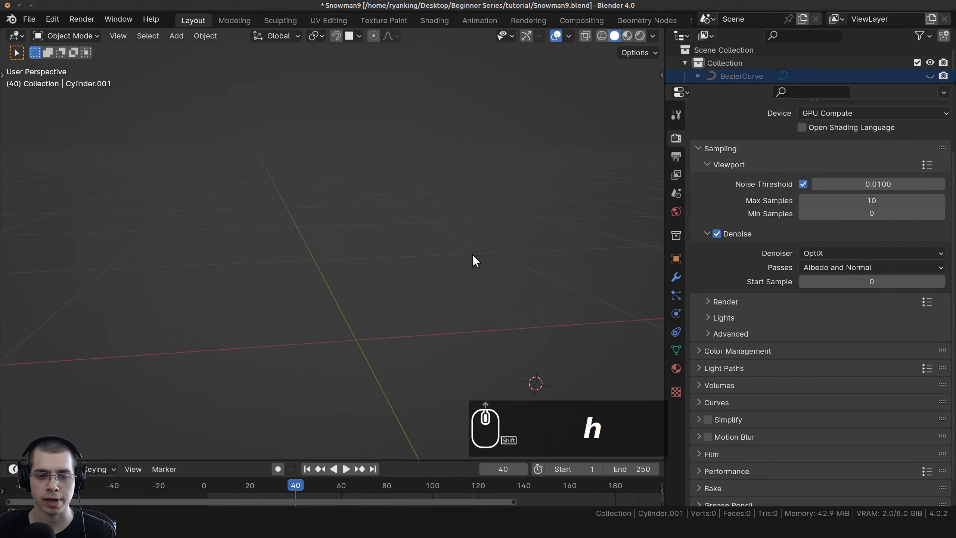
Step: Reset the 3D cursor to the world origin and frame it in the viewport
key("shift+c")
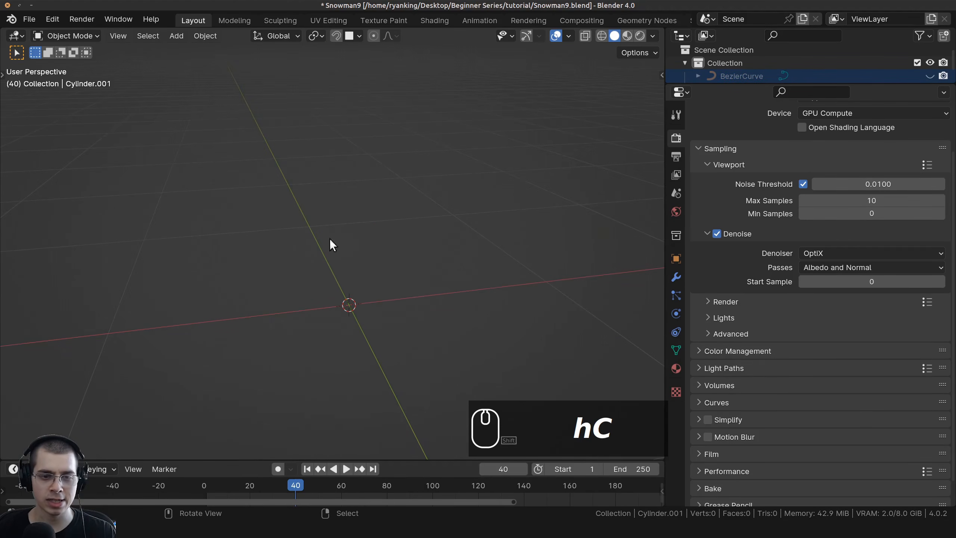
middle_click_drag(414, 249, 420, 257)
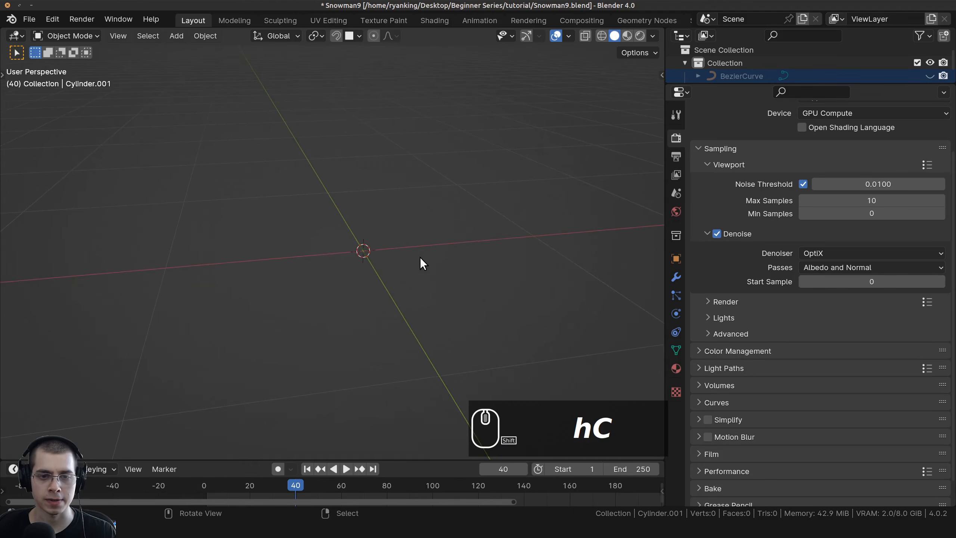
key("ctrl+b")
mouse_move(351, 275)
middle_mouse_down()
mouse_move(384, 281)
mouse_move(337, 278)
middle_mouse_up()
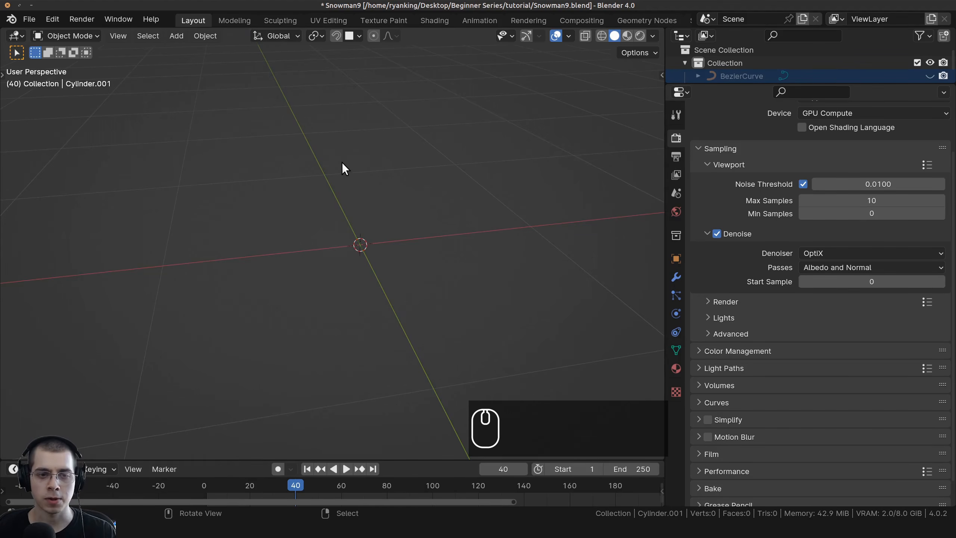
Step: Add a plane mesh at the world origin
key("shift+a")
mouse_move(331, 179)
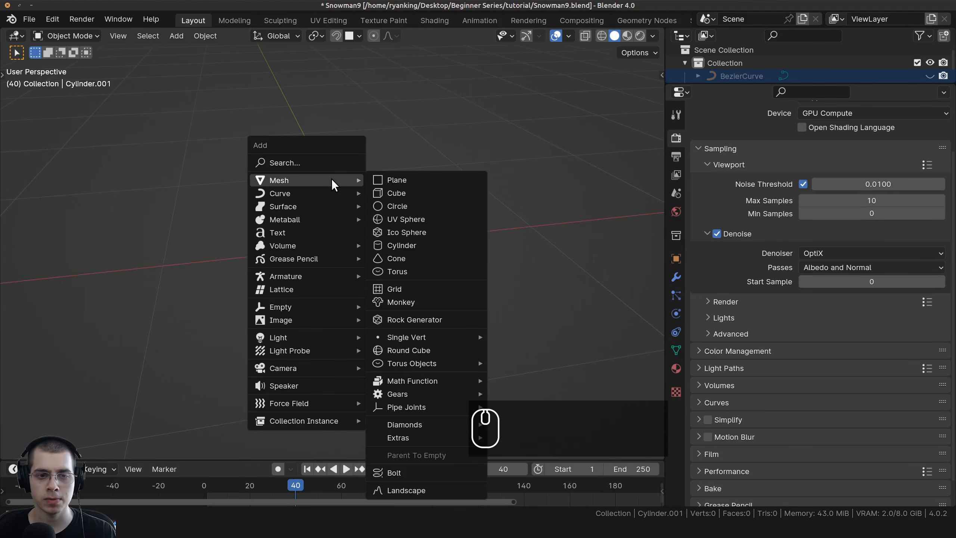
left_click(384, 178)
scroll(415, 211, "down", 2)
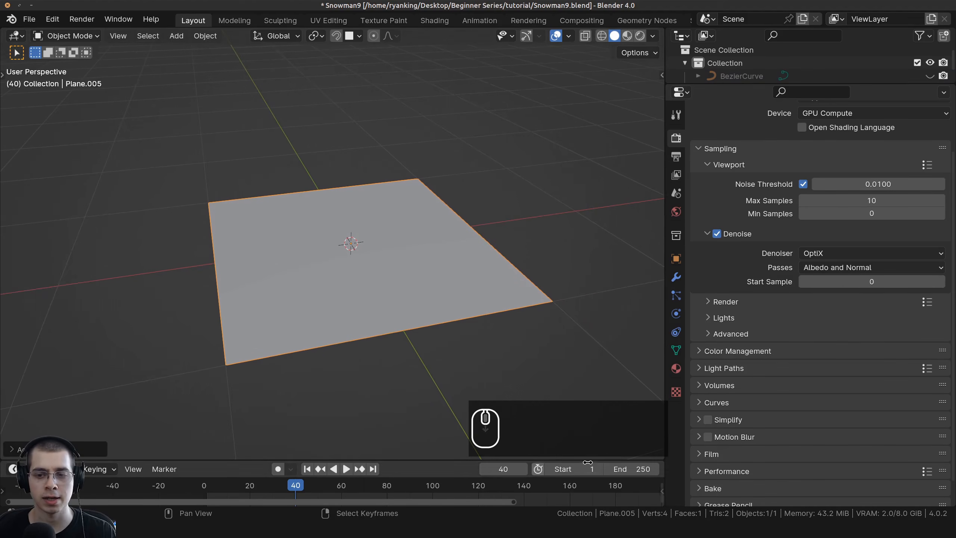
Step: Add an emitter particle system to the new plane
left_click(675, 295)
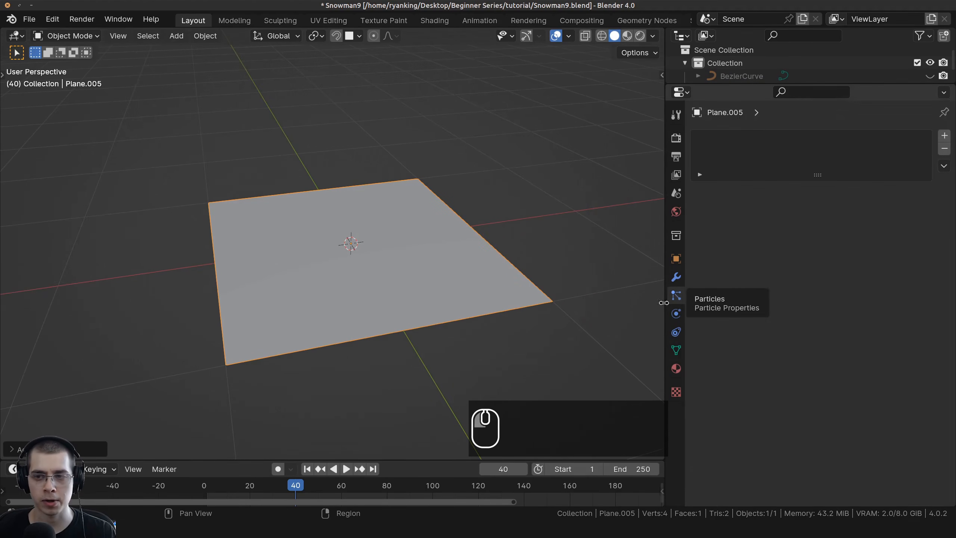
left_click(944, 137)
double_click(730, 191)
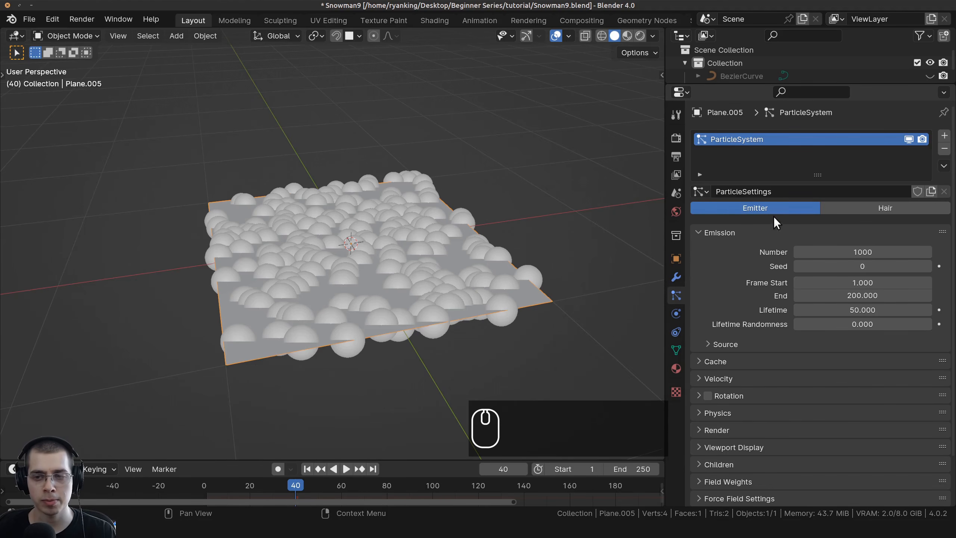
Step: Deselect the plane and make the timeline area beneath the 3D viewport taller
middle_click_drag(564, 259, 297, 460)
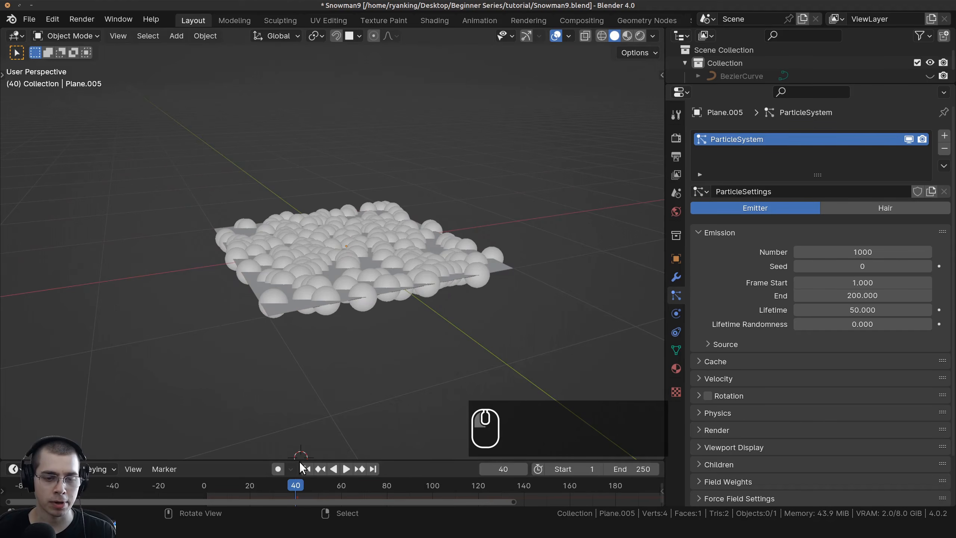
right_click(300, 457, "shift")
left_click_drag(300, 459, 300, 433)
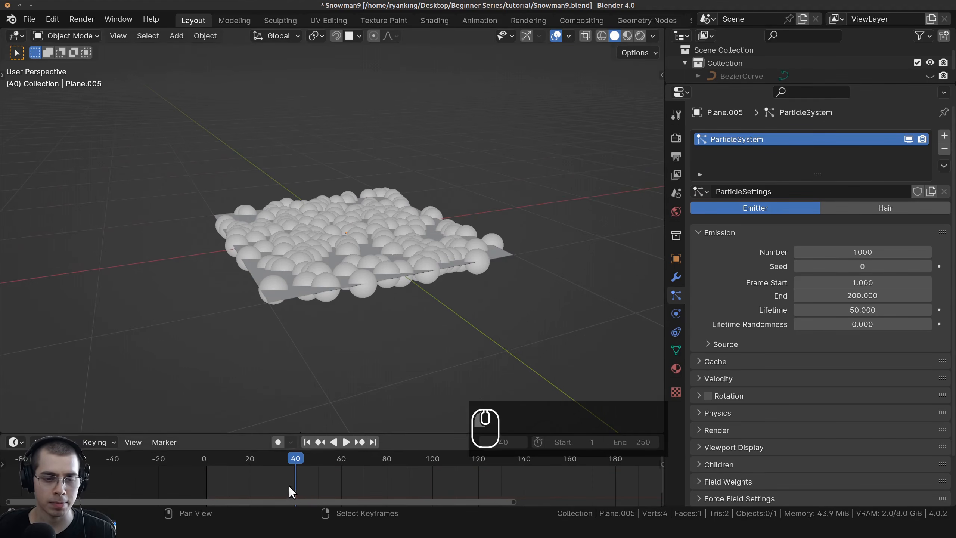
Step: Play the animation from the first frame and examine how the particles fall from the plane
key("shift+Left")
key("space")
scroll(312, 367, "down", 3)
middle_click_drag(320, 354, 361, 333)
scroll(361, 333, "up", 2)
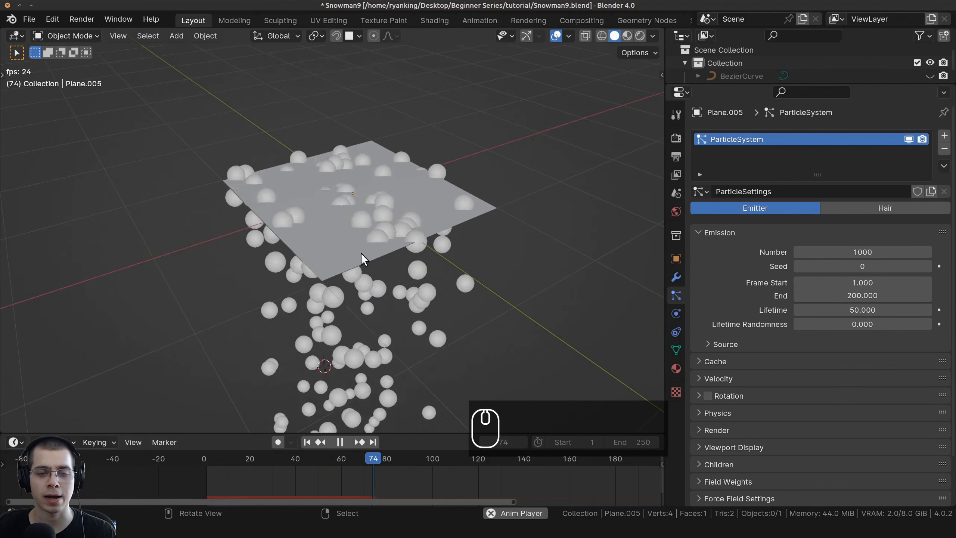
key("space")
left_click_drag(408, 457, 361, 460)
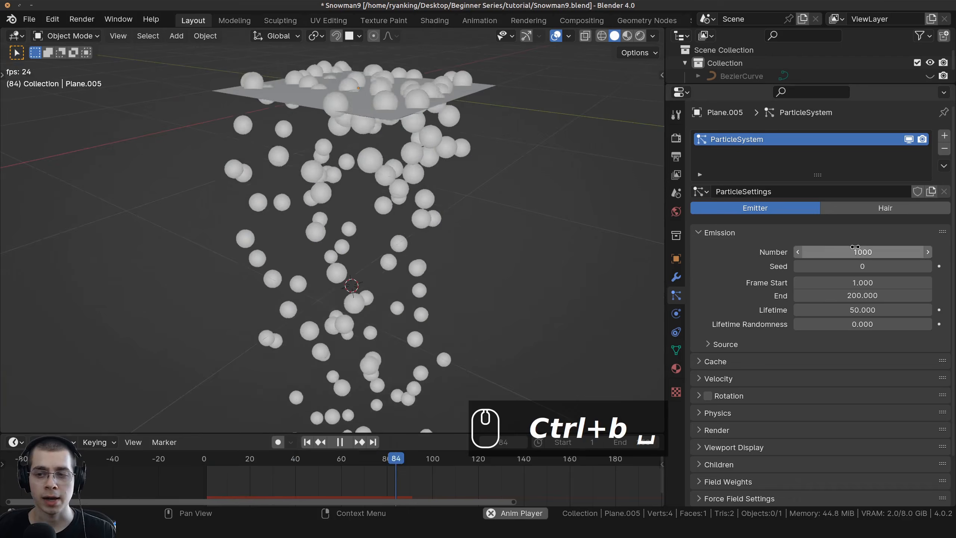
Step: Increase the emitter's particle number, replay the emission, and settle on a number of 1823
left_click_drag(842, 252, 925, 251)
left_click(177, 459)
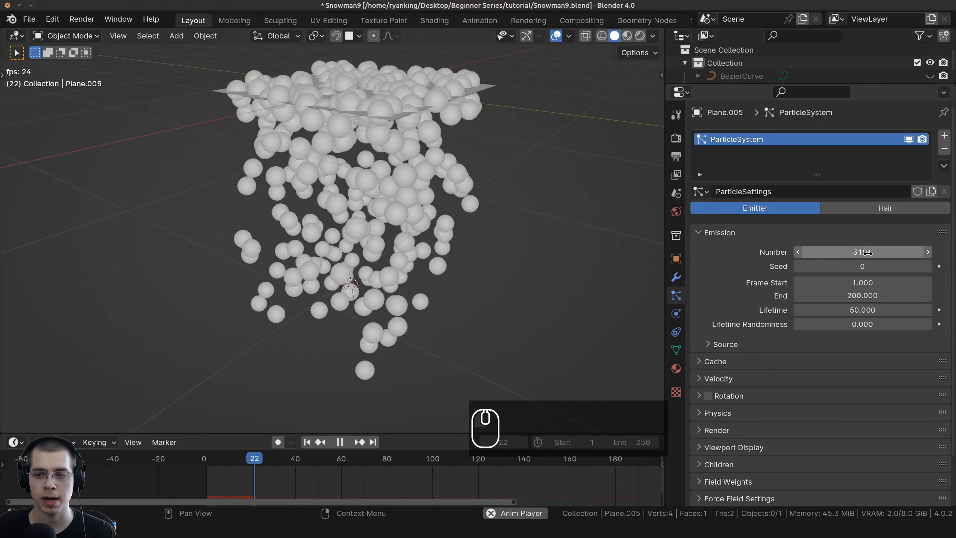
left_click_drag(864, 252, 841, 252)
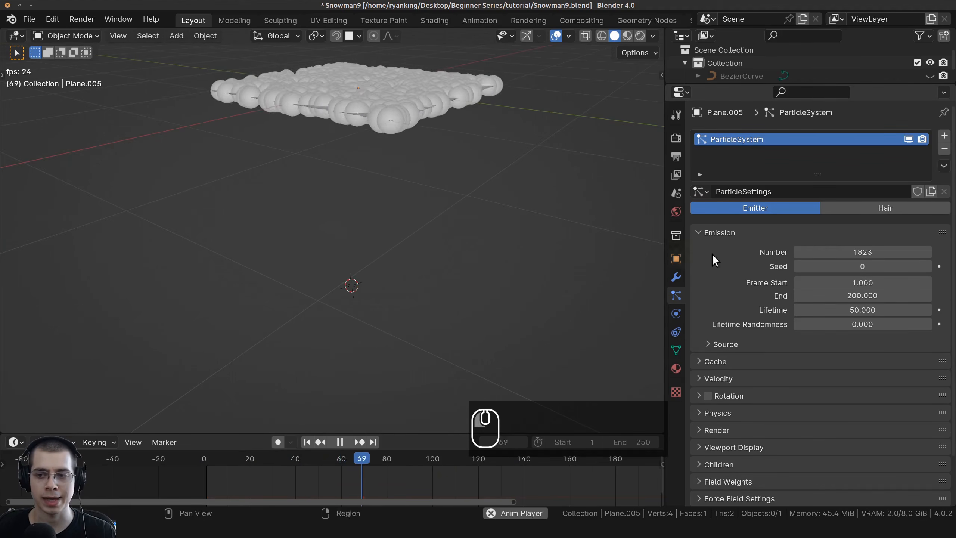
key("space")
Step: Set the particle seed to 8 and replay the animation to check the new random distribution
left_click(928, 266)
left_click(928, 266)
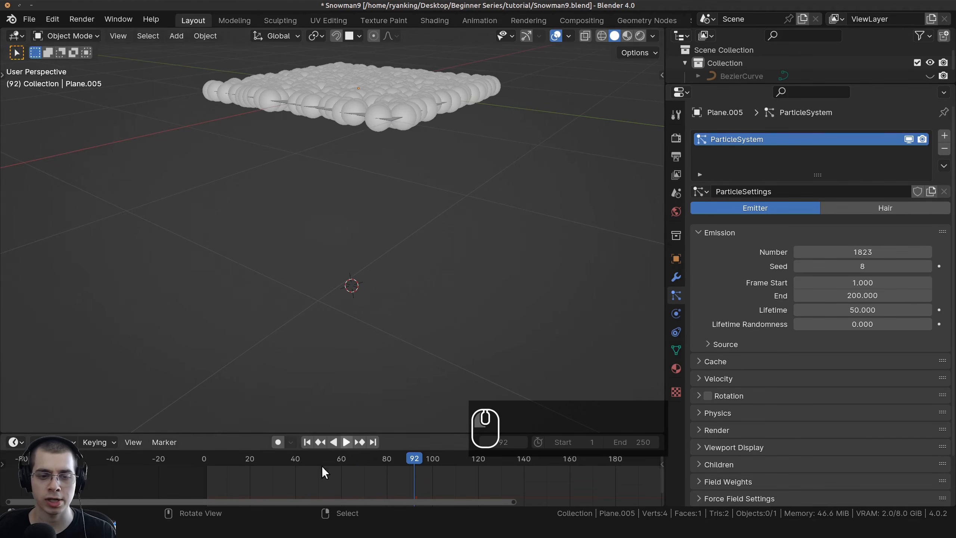
key("space")
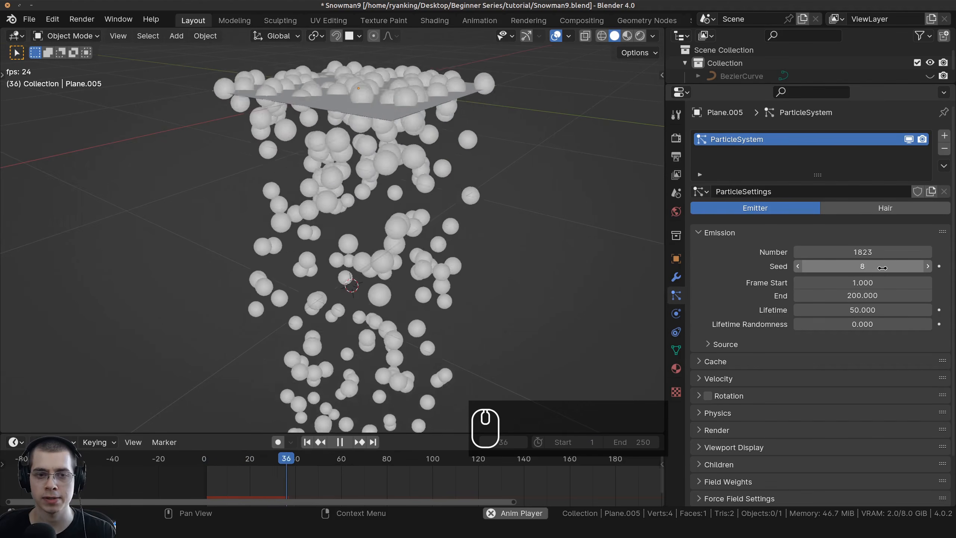
key("ctrl+b")
key("space")
left_click_drag(382, 458, 154, 461)
key("space")
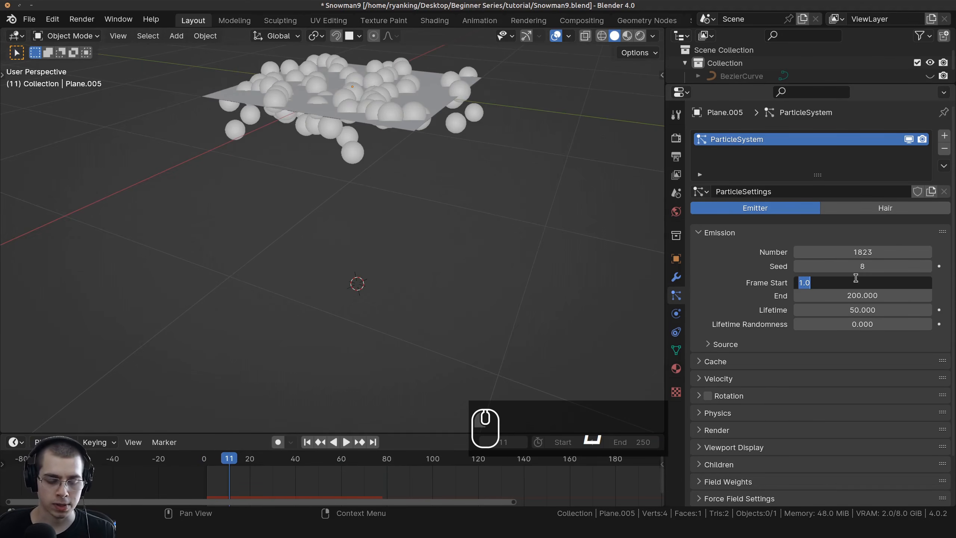
Step: Set the emission's start frame to 20 and play the animation to check the delayed emission
type("20")
key("Return")
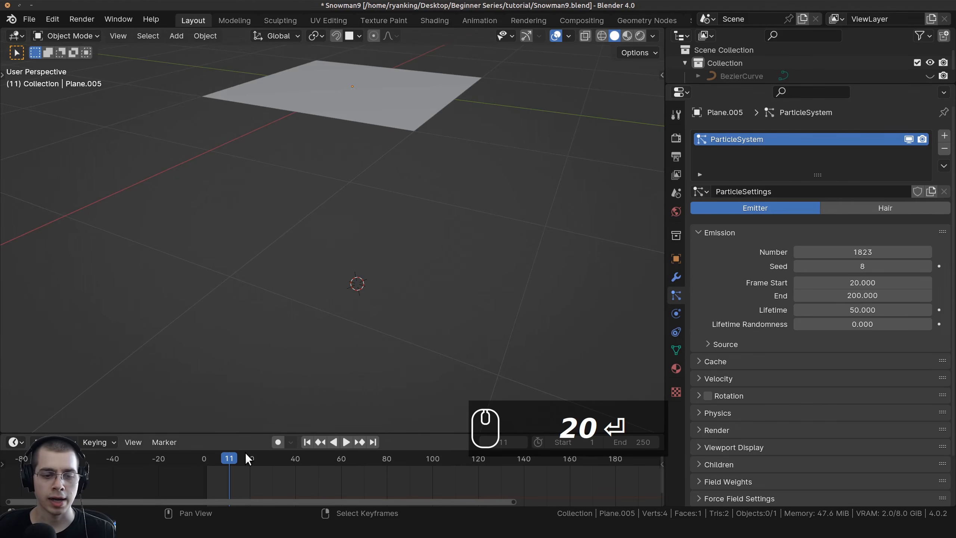
left_click(346, 443)
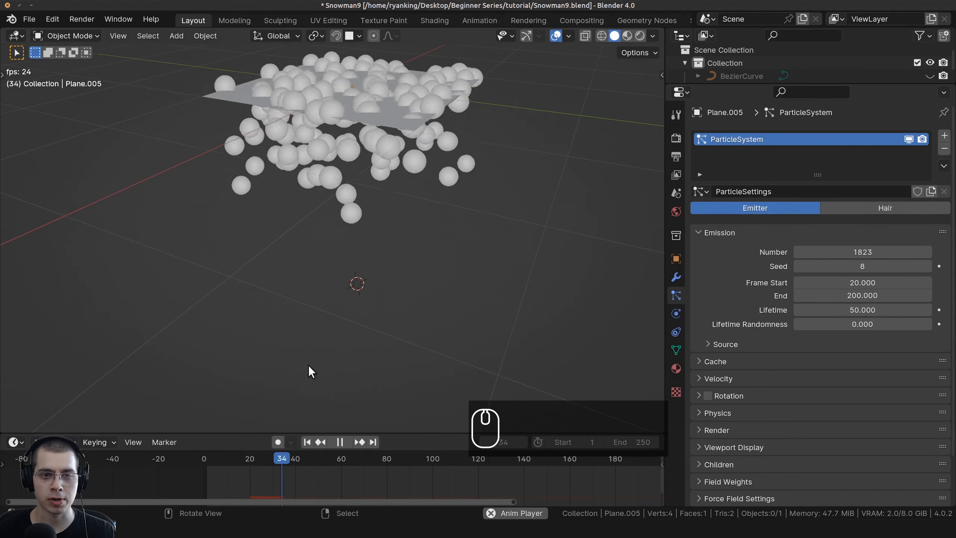
left_click(206, 476)
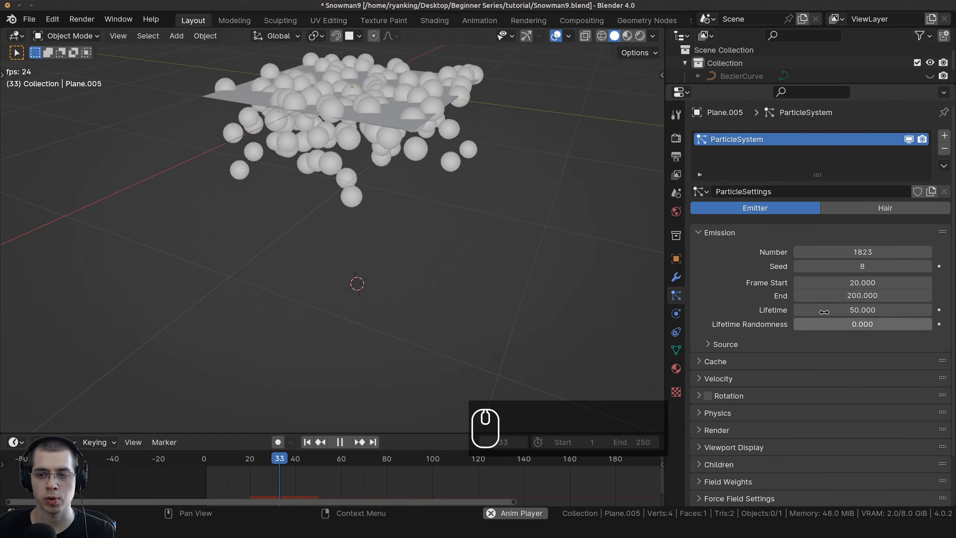
Step: Set the emission's end frame to 50 and replay the animation from the beginning
left_click(852, 295)
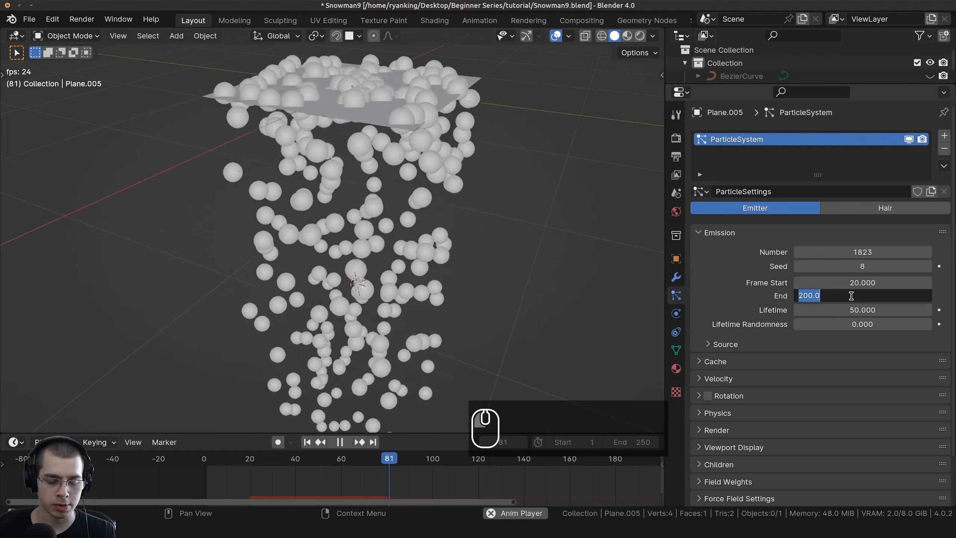
type("50")
key("Return")
left_click(304, 471)
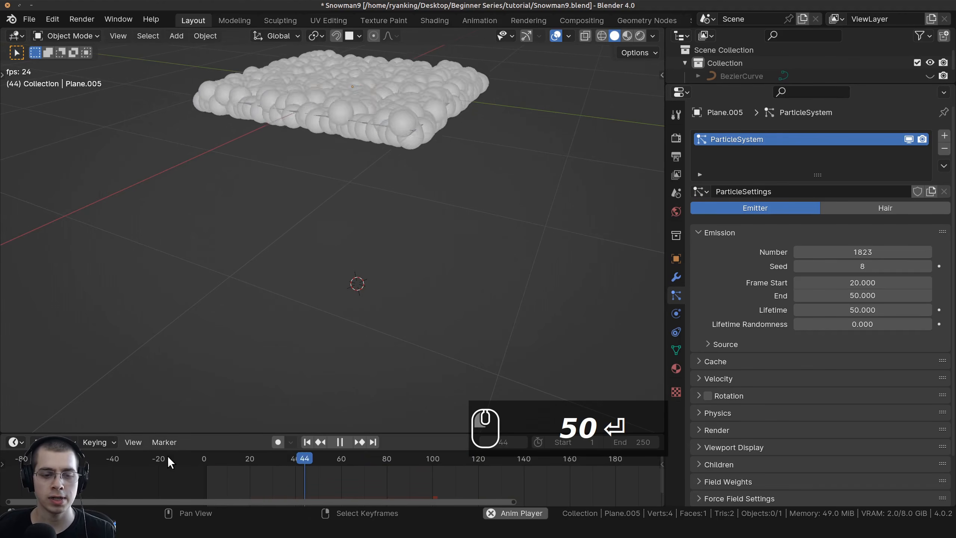
left_click(206, 473)
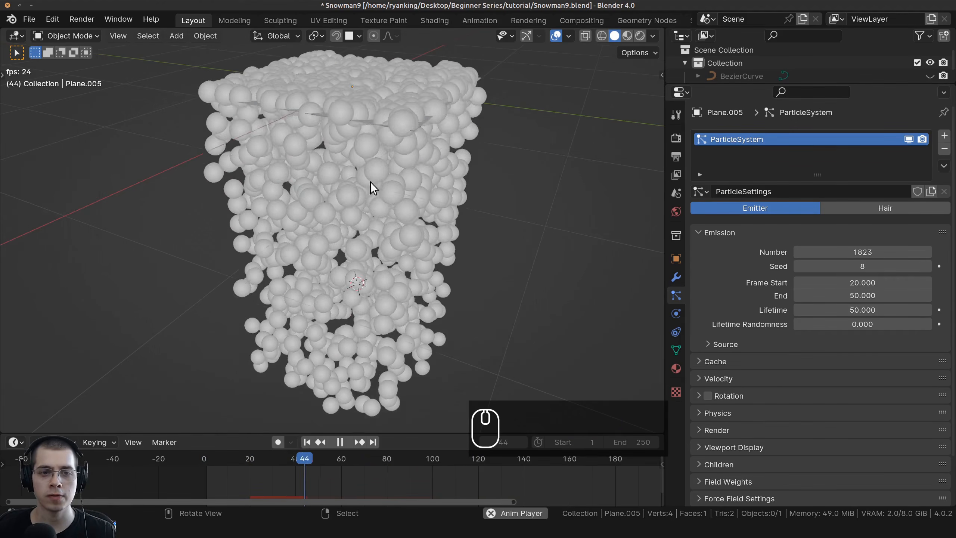
scroll(371, 203, "down", 1)
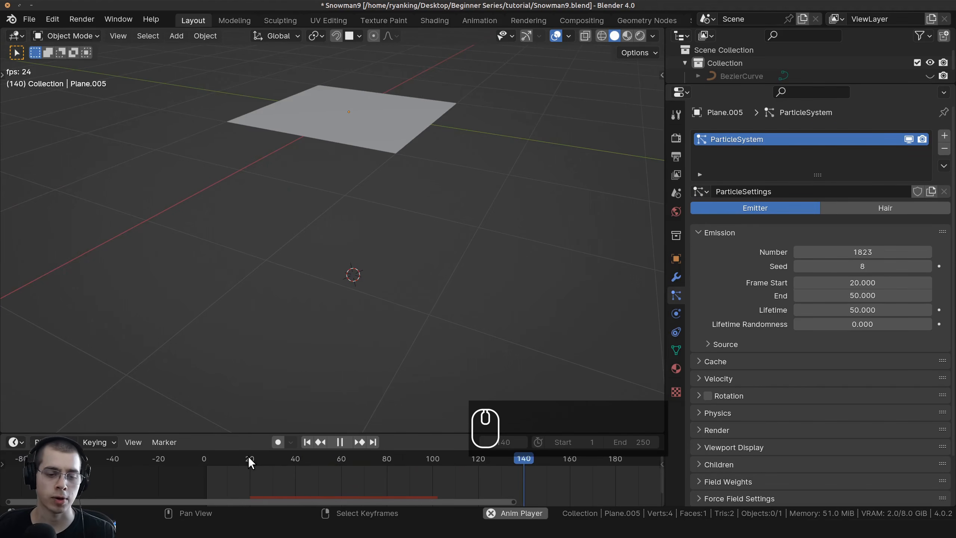
Step: Replay the short emission while examining the falling particles from several angles, and return to frame 0
left_click(235, 454)
middle_click_drag(364, 146, 316, 146)
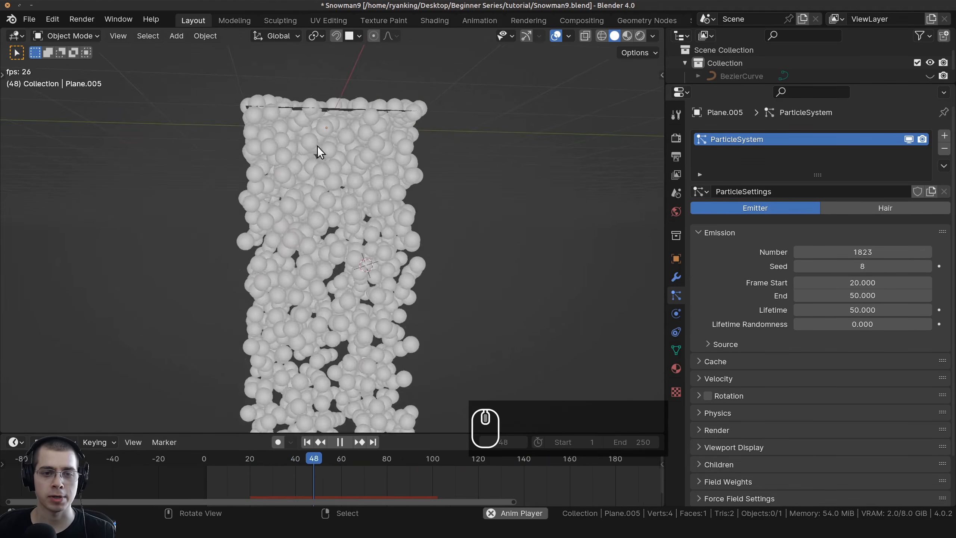
middle_click_drag(355, 241, 356, 258)
key("space")
middle_click_drag(354, 205, 429, 331)
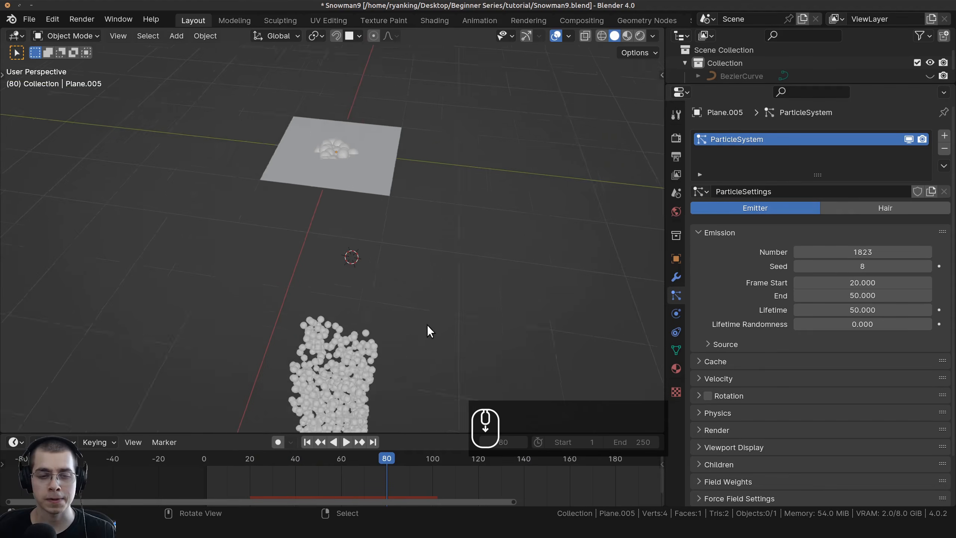
scroll(429, 331, "down", 1)
left_click_drag(322, 462, 203, 460)
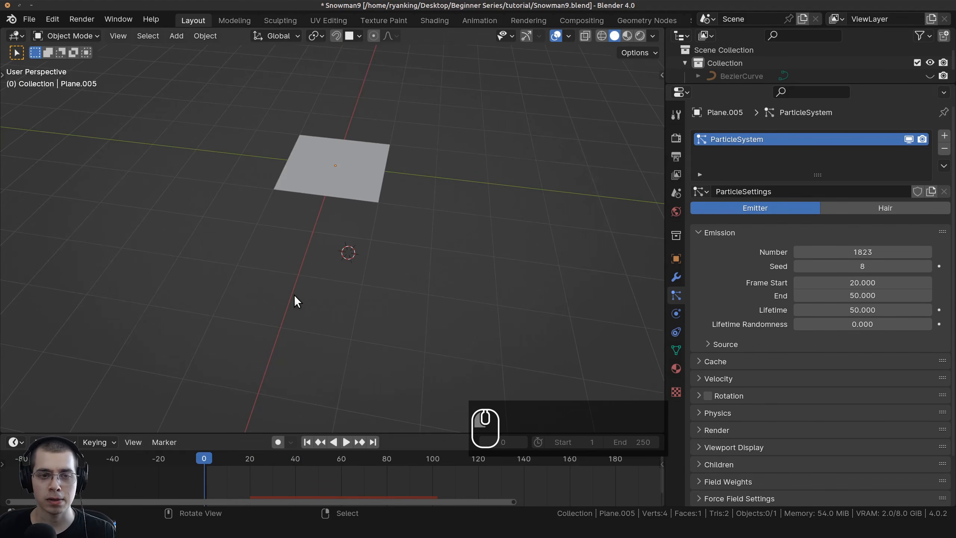
Step: Set the particle lifetime to 10 frames and play the animation with the whole fall area in view
scroll(301, 279, "down", 5)
middle_click_drag(310, 256, 345, 129, "shift")
middle_click_drag(369, 234, 389, 210)
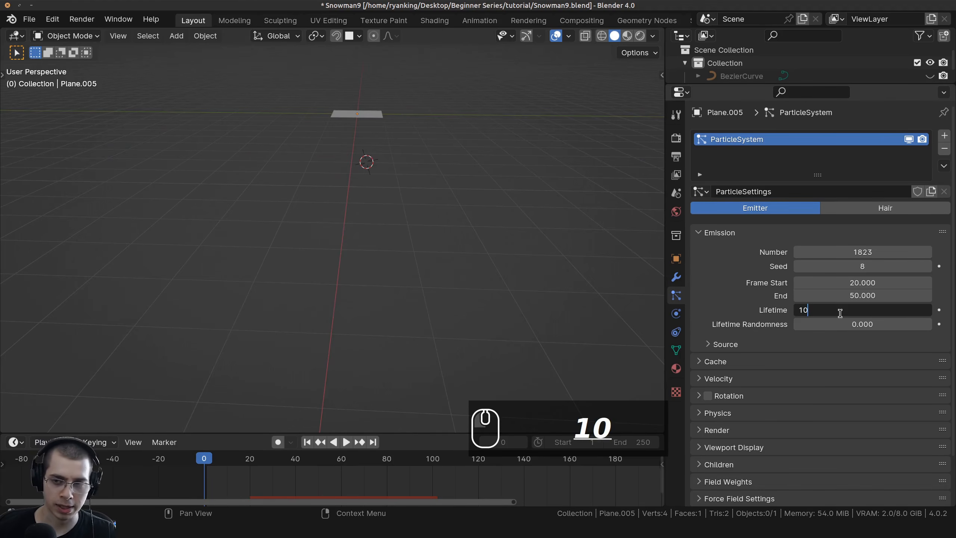
key("space")
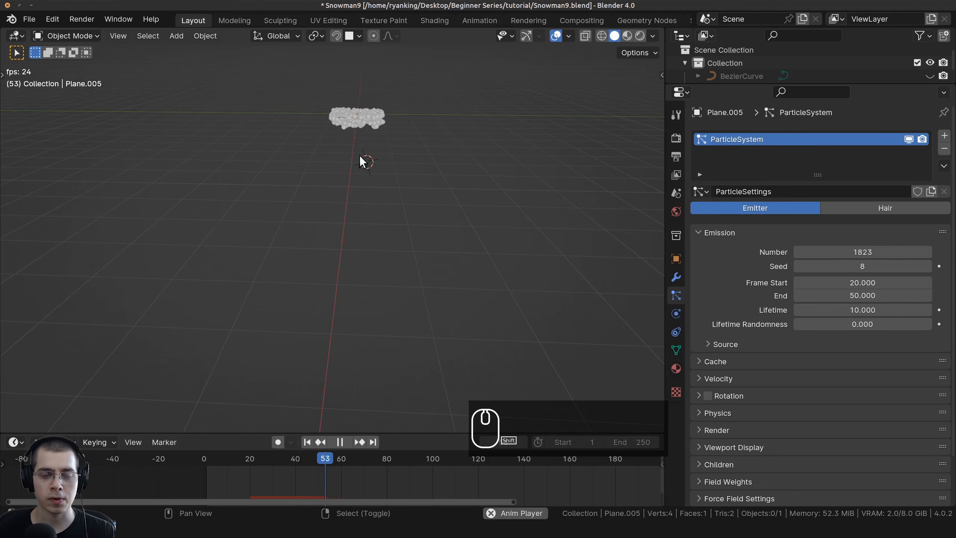
Step: Set the particle lifetime to 1000 frames and play the animation
middle_click_drag(361, 161, 365, 249, "shift")
scroll(365, 250, "up", 2)
middle_click_drag(317, 386, 373, 303)
key("space")
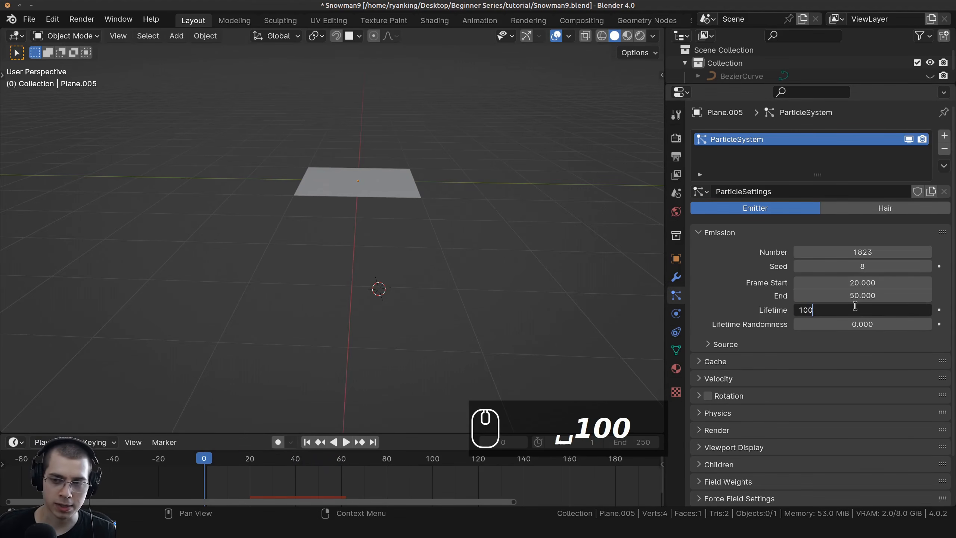
left_click(855, 306)
type("1000")
key("Return")
key("space")
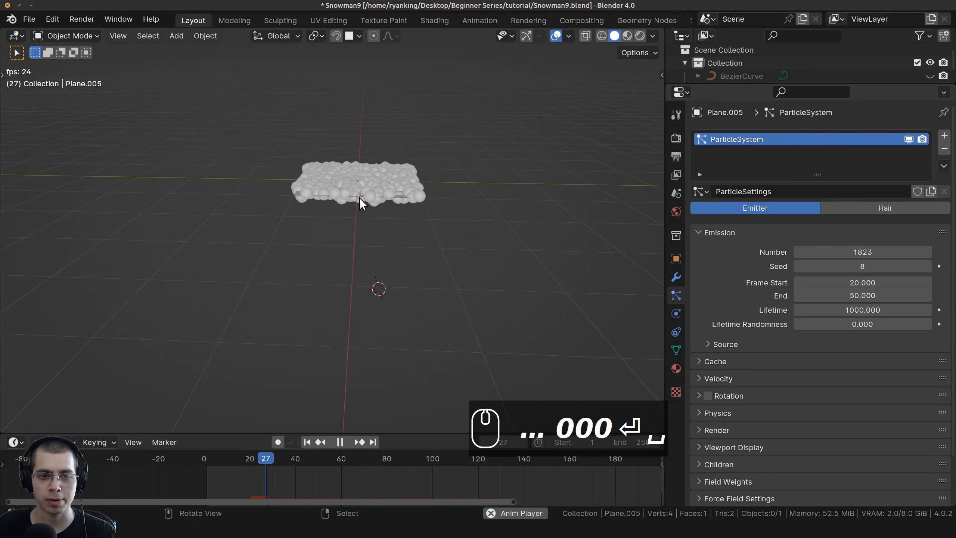
Step: Examine the long-lived particles falling from the plane from several angles during playback
middle_click_drag(344, 103, 335, 407)
scroll(338, 371, "down", 1)
middle_click_drag(338, 366, 337, 407)
middle_click_drag(284, 331, 298, 268, "shift")
scroll(307, 339, "down", 2)
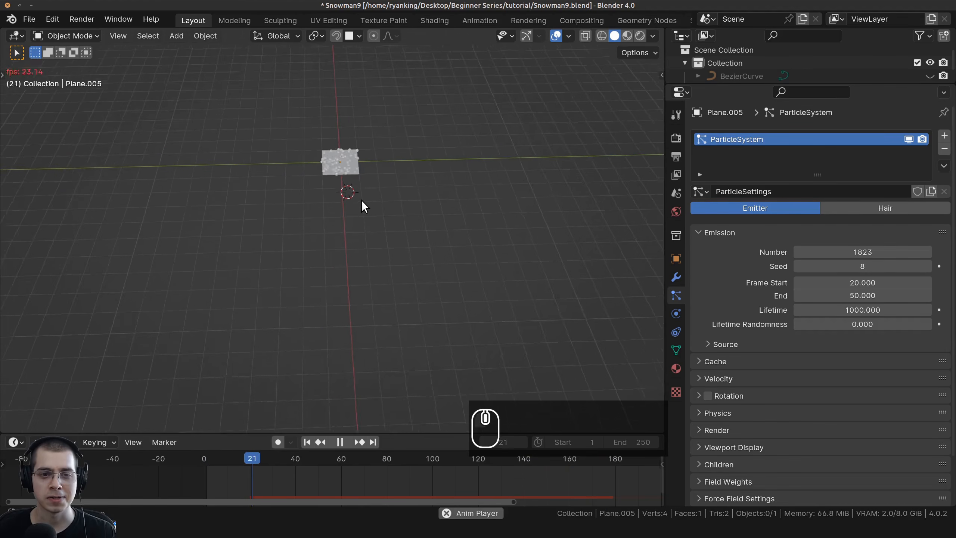
middle_click_drag(363, 208, 339, 161)
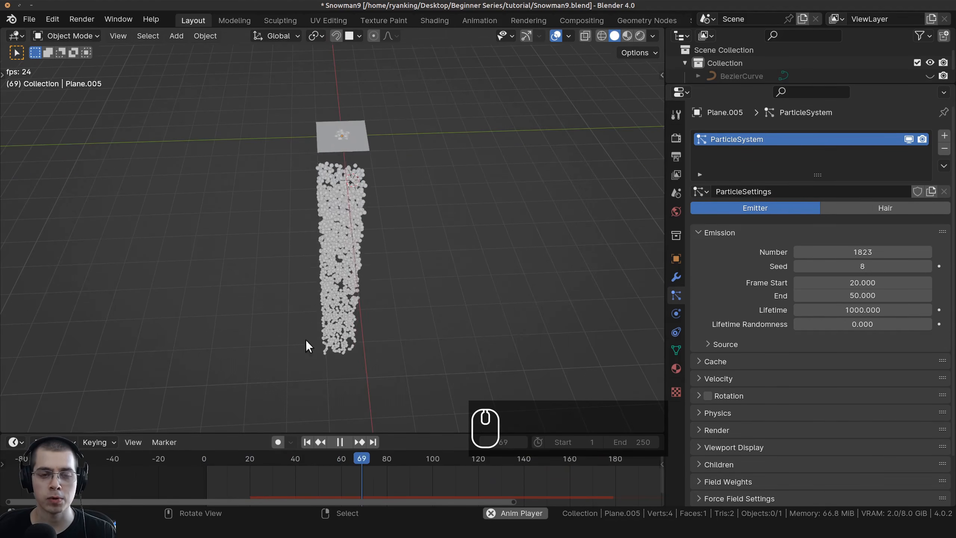
middle_click_drag(323, 312, 337, 363, "shift")
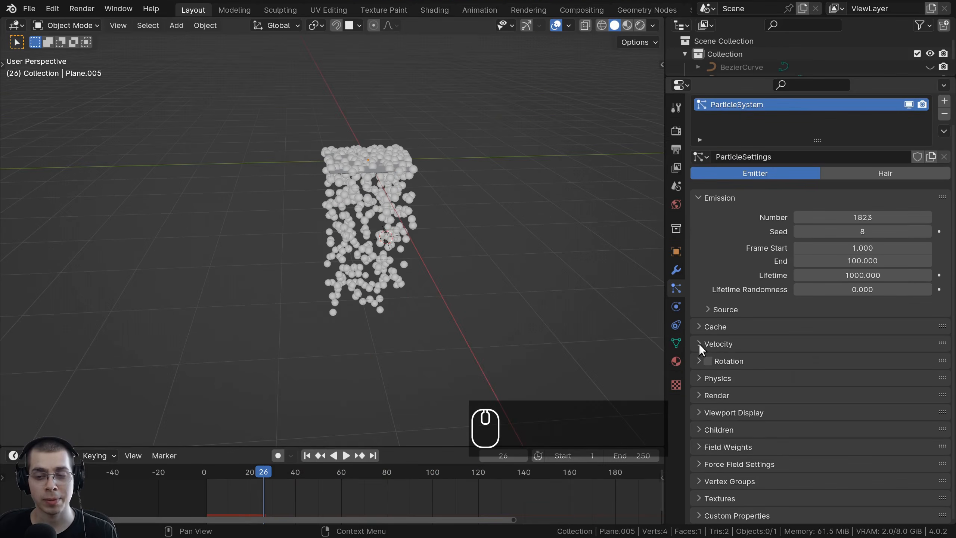
Step: Expand the particle velocity settings, set Randomize to 1.440 and play the animation from the start
left_click(698, 344)
scroll(720, 392, "down", 5)
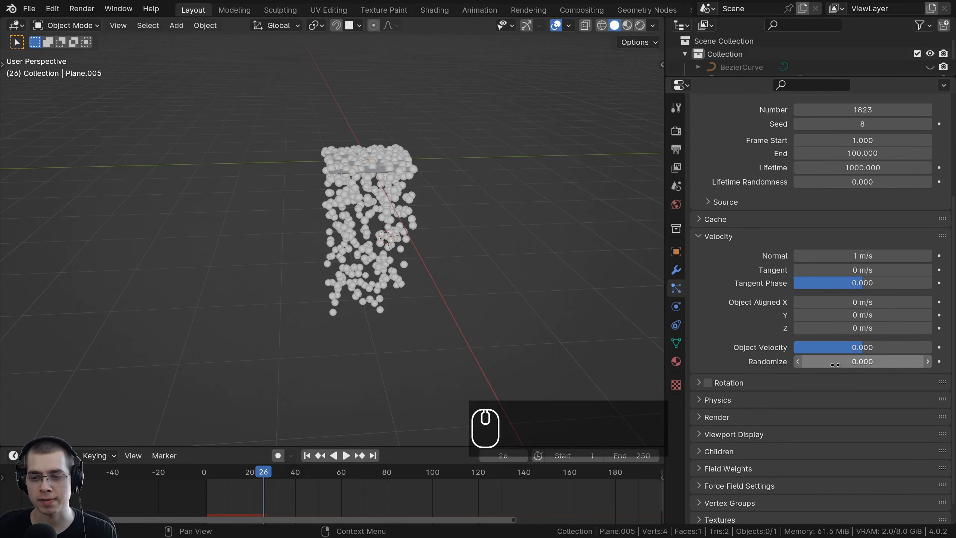
left_click(345, 455)
left_click_drag(223, 475, 199, 479)
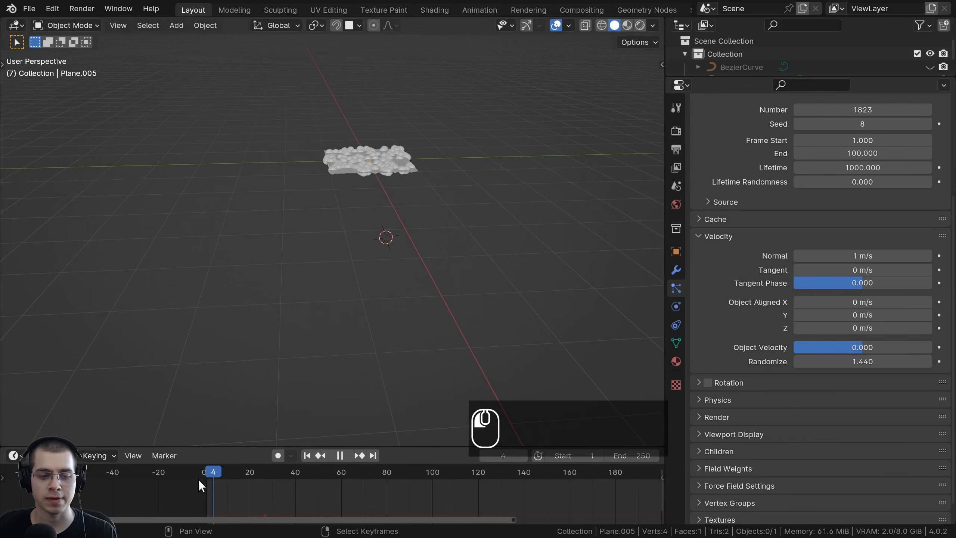
key("space")
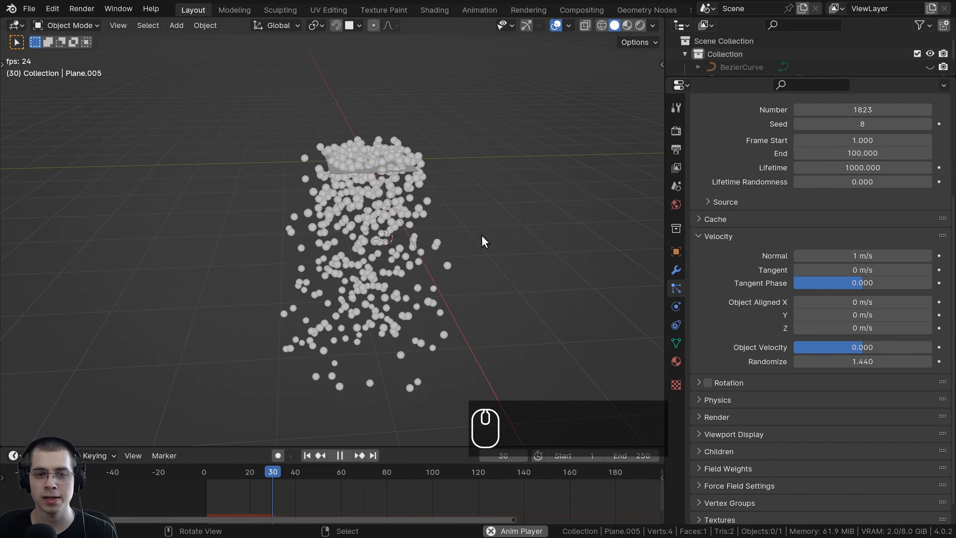
Step: Raise the velocity Randomize to 9.010 and replay the animation to examine the wide particle scatter
middle_click_drag(405, 159, 372, 211, "shift")
scroll(371, 211, "up", 3)
middle_click_drag(276, 313, 288, 242, "shift")
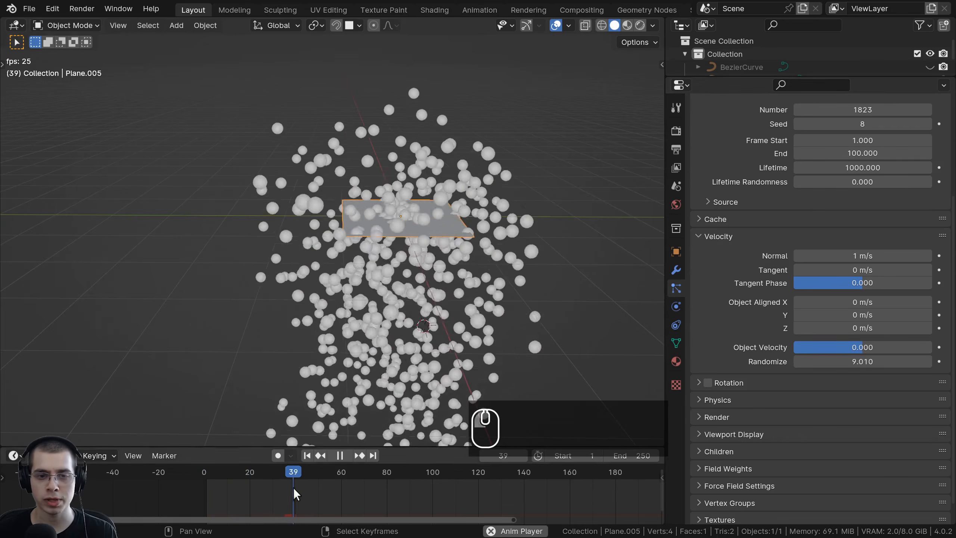
left_click(122, 472)
scroll(407, 186, "down", 4)
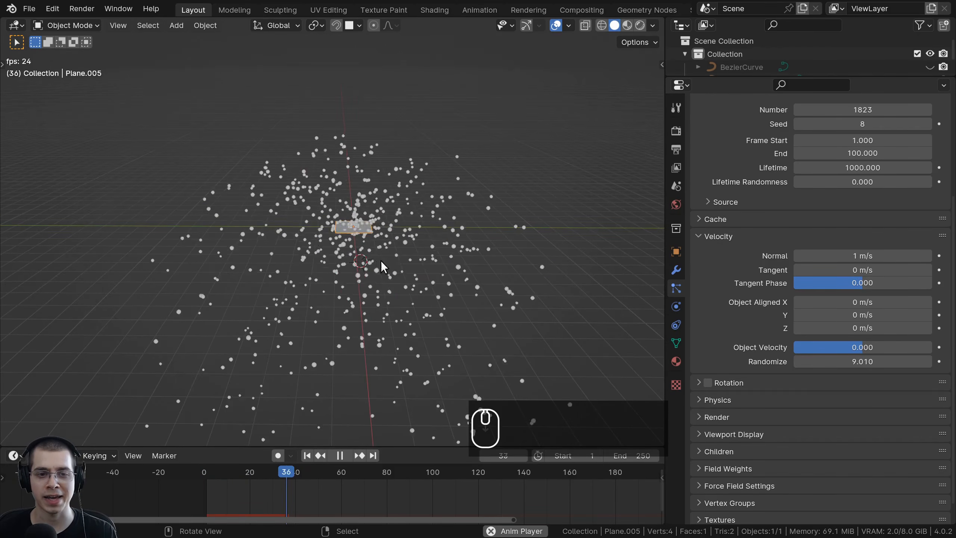
middle_click_drag(387, 256, 364, 124)
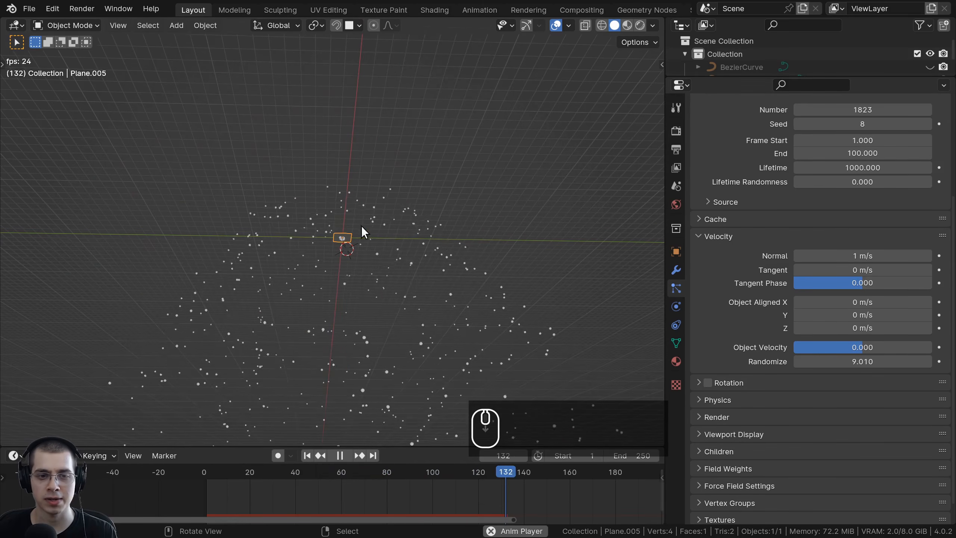
scroll(362, 226, "up", 1)
middle_click_drag(330, 257, 324, 289)
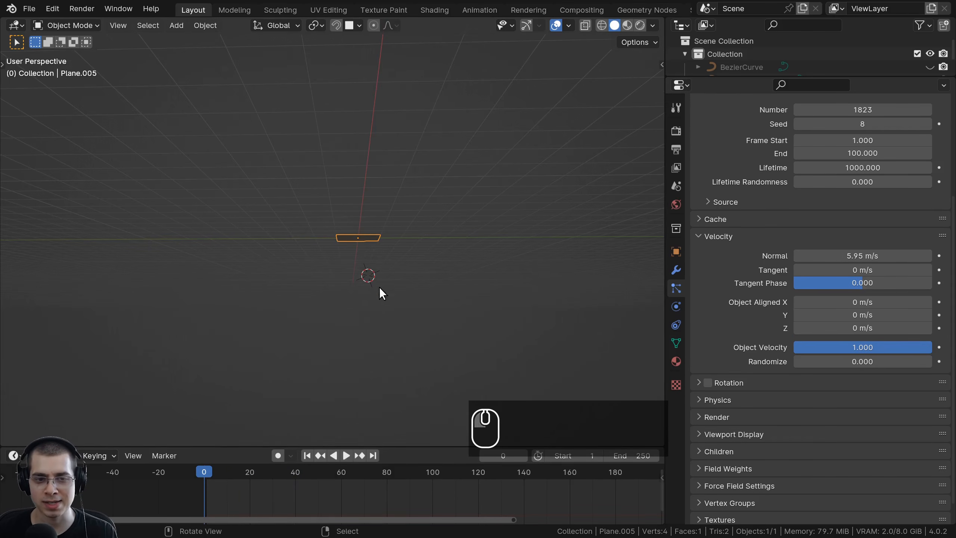
Step: Set the Normal velocity to 10 m/s and play the animation to check how the particles launch from the plane
middle_click_drag(379, 287, 350, 282)
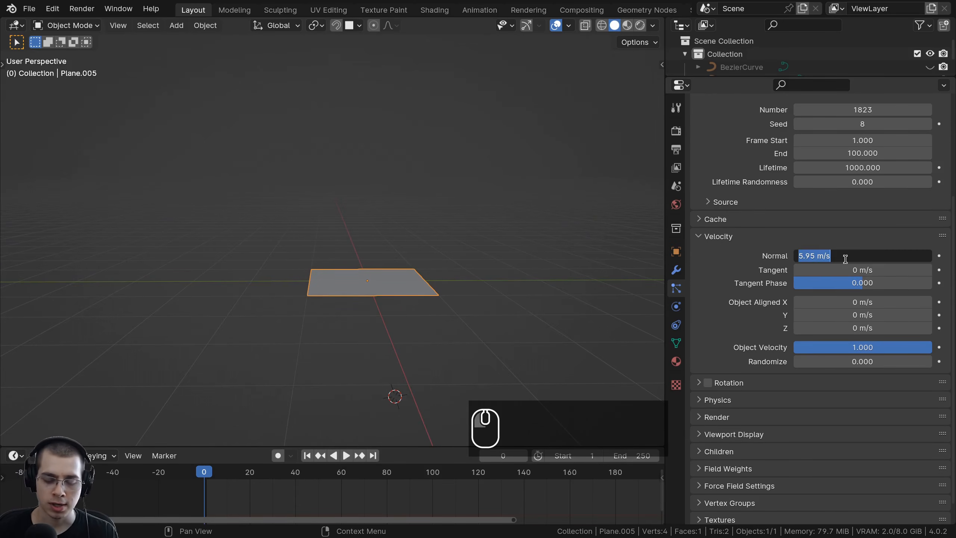
type("0")
key("Return")
key("space")
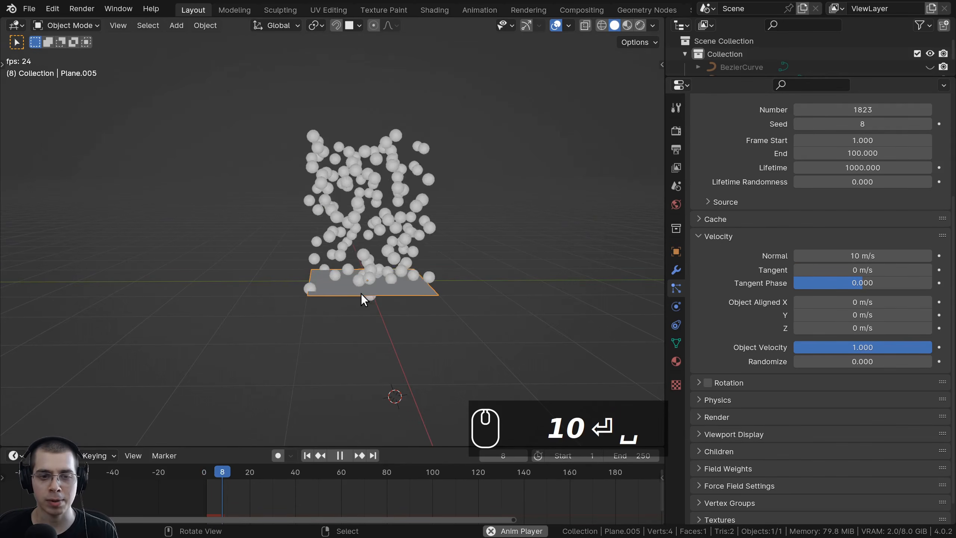
scroll(388, 155, "down", 4)
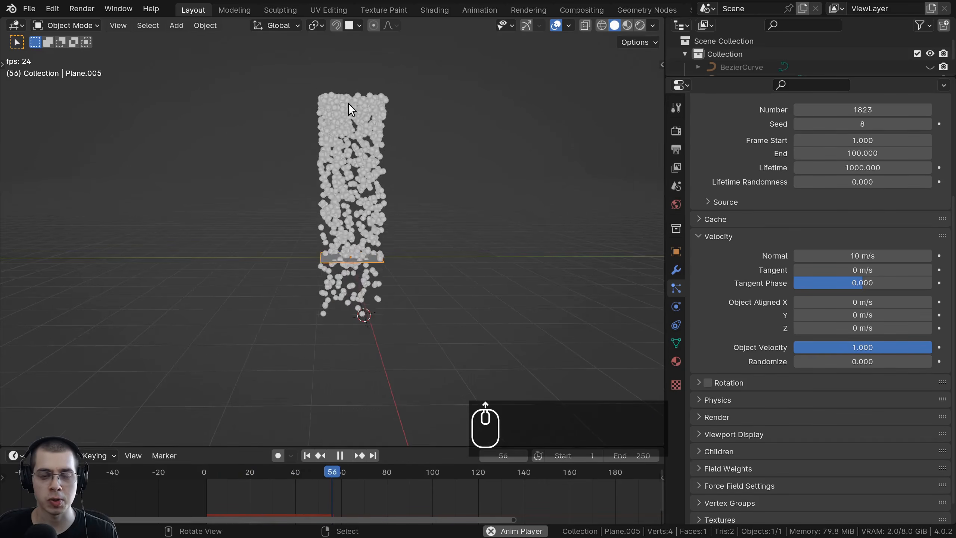
middle_click_drag(348, 103, 412, 76)
scroll(412, 75, "up", 2)
key("space")
key("space")
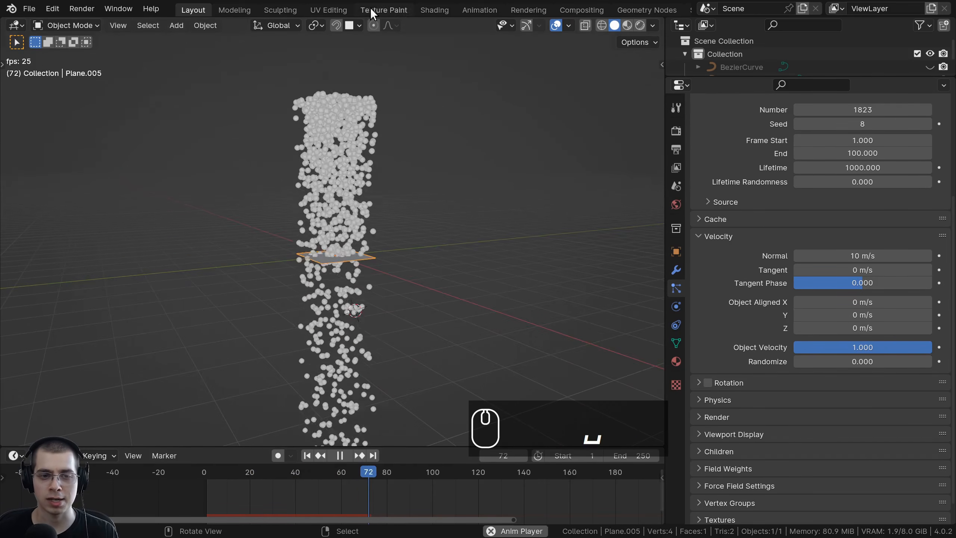
Step: Tilt the emitter plane by about -33° and nudge its position slightly sideways
mouse_move(348, 221)
middle_mouse_down()
mouse_move(242, 234)
mouse_move(430, 199)
mouse_move(383, 191)
mouse_move(358, 236)
middle_mouse_up()
key("r")
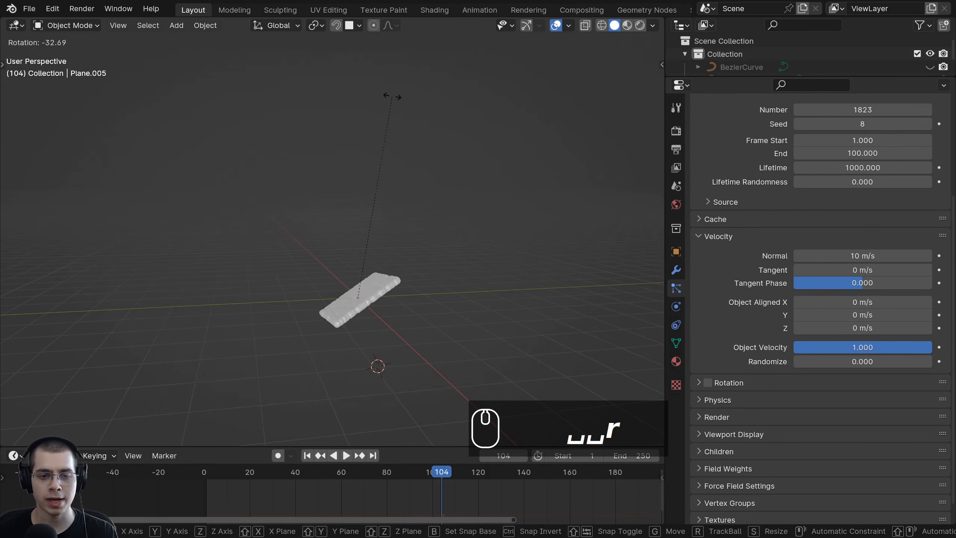
left_click(392, 96)
key("g")
left_click(427, 201)
key("r")
left_click(427, 203)
Step: Replay the animation from the beginning and follow the particles' path away from the tilted plane
key("space")
left_click(206, 472)
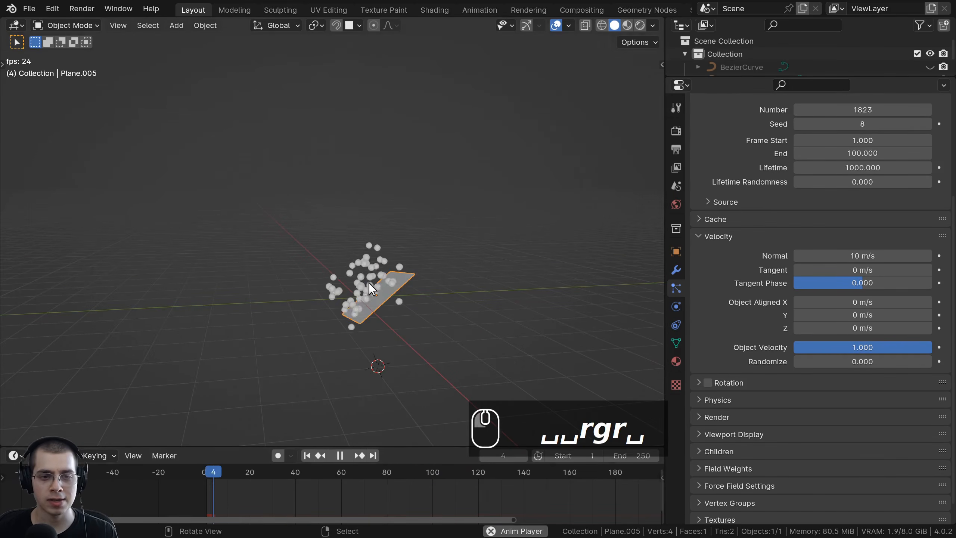
middle_click_drag(353, 315, 431, 322, "shift")
middle_click_drag(221, 226, 209, 225)
scroll(427, 261, "down", 3)
middle_click_drag(349, 290, 460, 245, "shift")
scroll(395, 266, "up", 1)
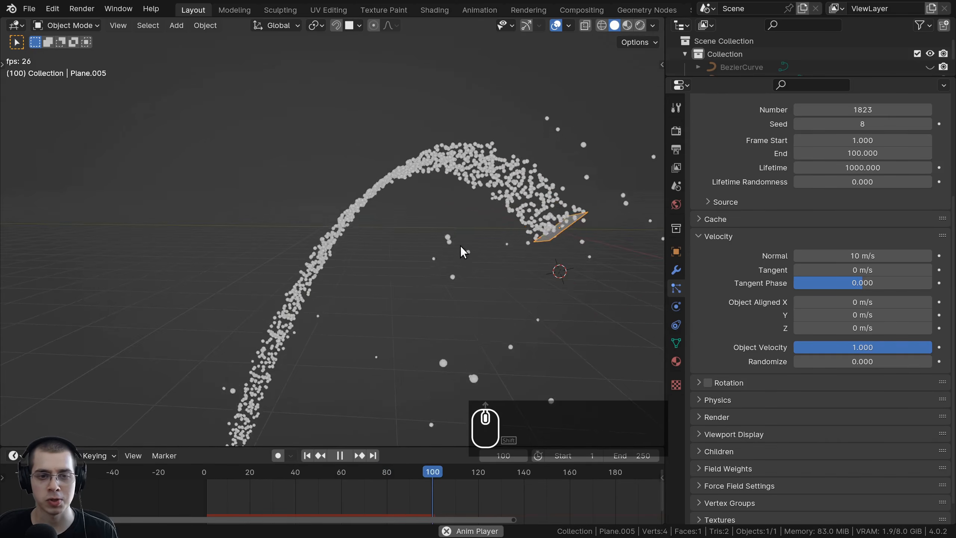
Step: Rotate the emitter plane to a steeper tilt and replay the animation from the beginning
key("r")
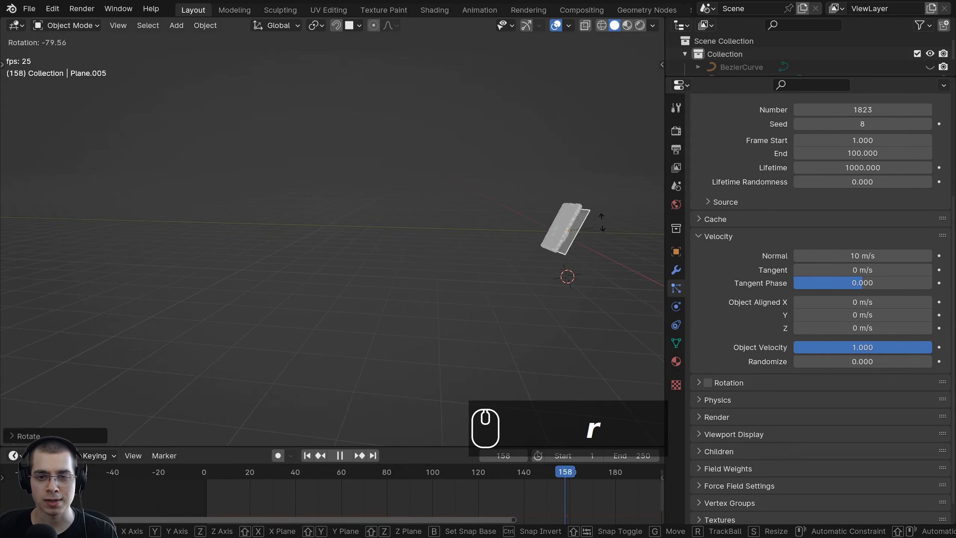
left_click(565, 256)
key("r")
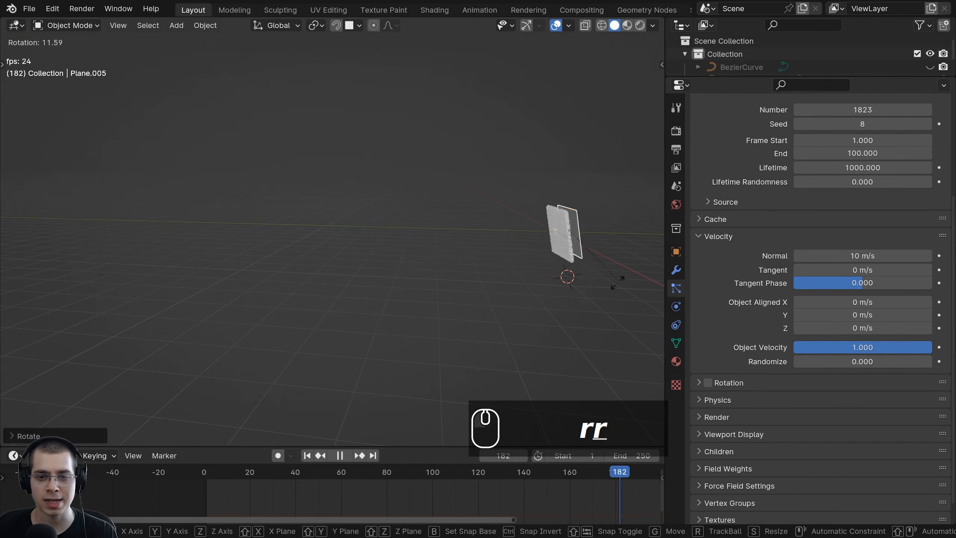
left_click(373, 183)
left_click(94, 478)
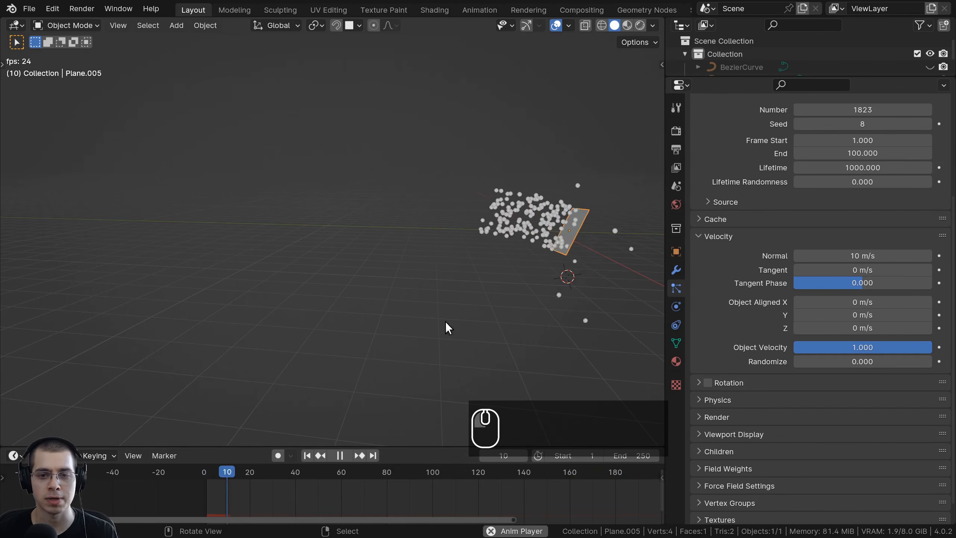
scroll(445, 321, "down", 3)
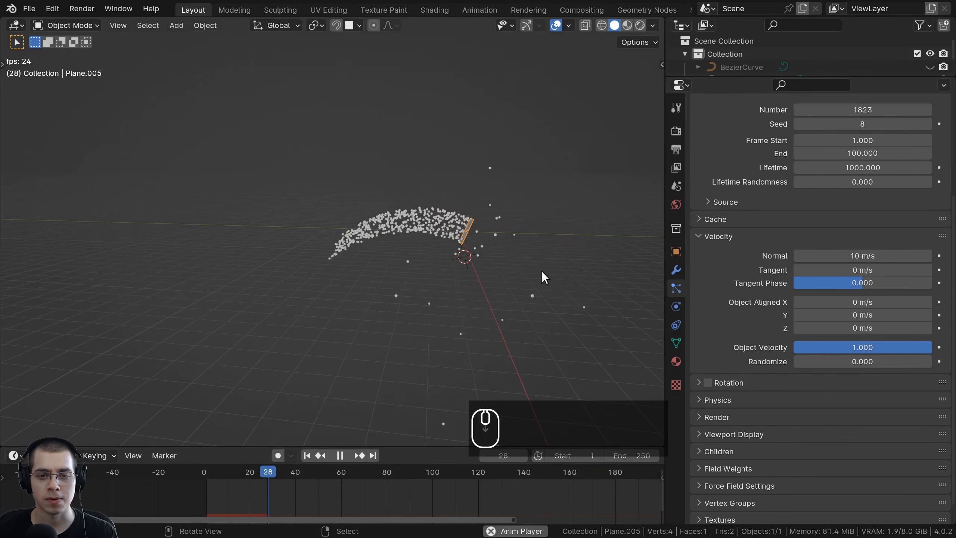
Step: Rotate the emitter plane to a shallower tilt and replay the emission
key("r")
left_click(529, 288)
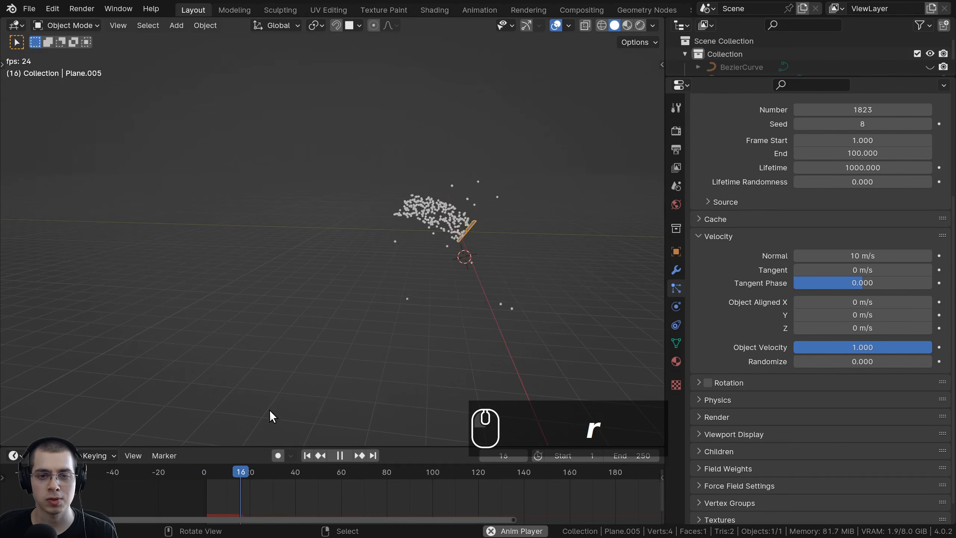
scroll(331, 344, "up", 3)
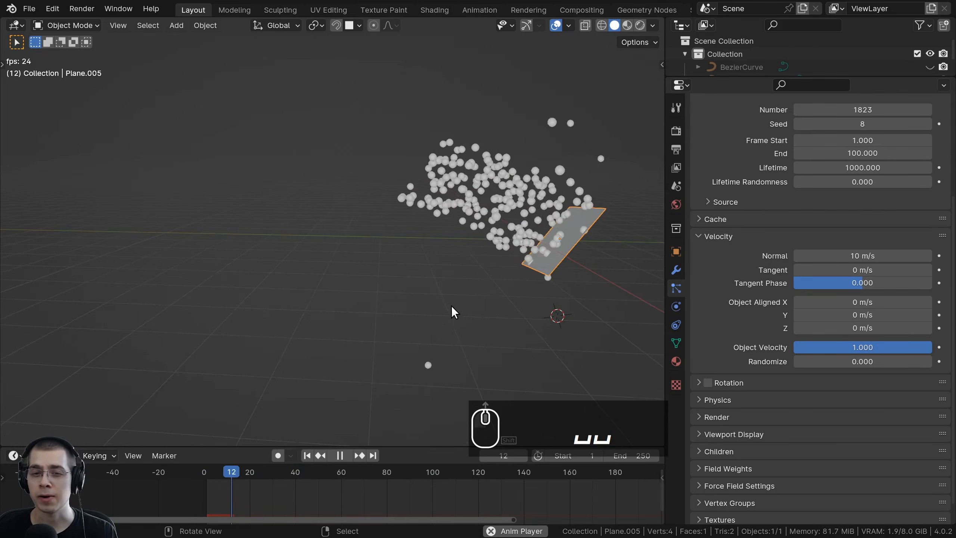
middle_click_drag(451, 306, 489, 309)
Step: Pause the animation at frame 32 and examine the emitted particles up close
key("space")
middle_click_drag(462, 173, 414, 230, "shift")
scroll(379, 255, "up", 3)
scroll(436, 290, "up", 3)
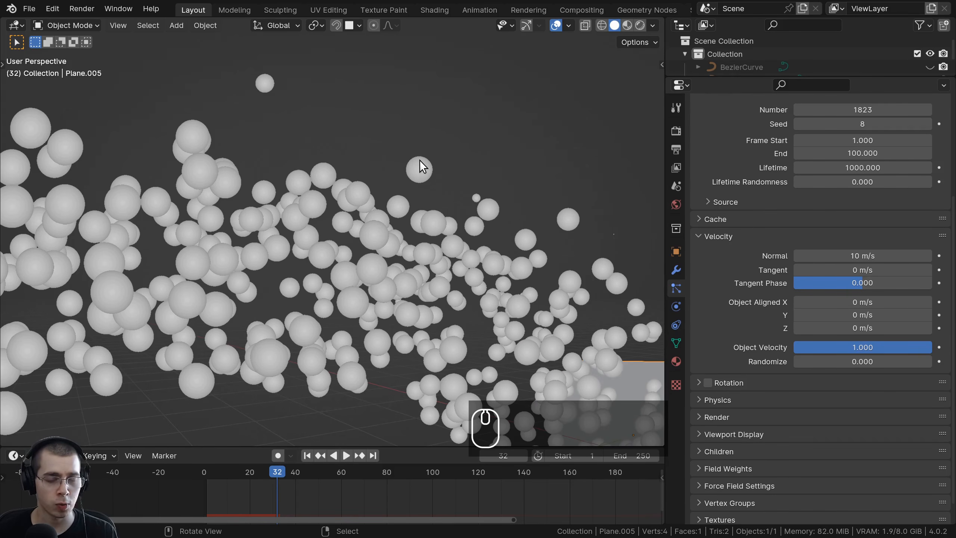
middle_click_drag(417, 168, 391, 183, "shift")
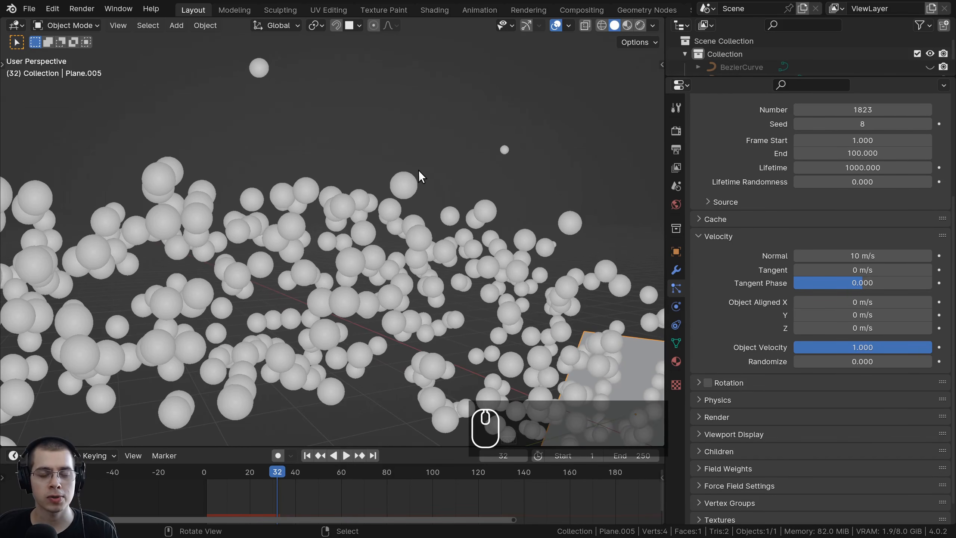
scroll(424, 187, "down", 5)
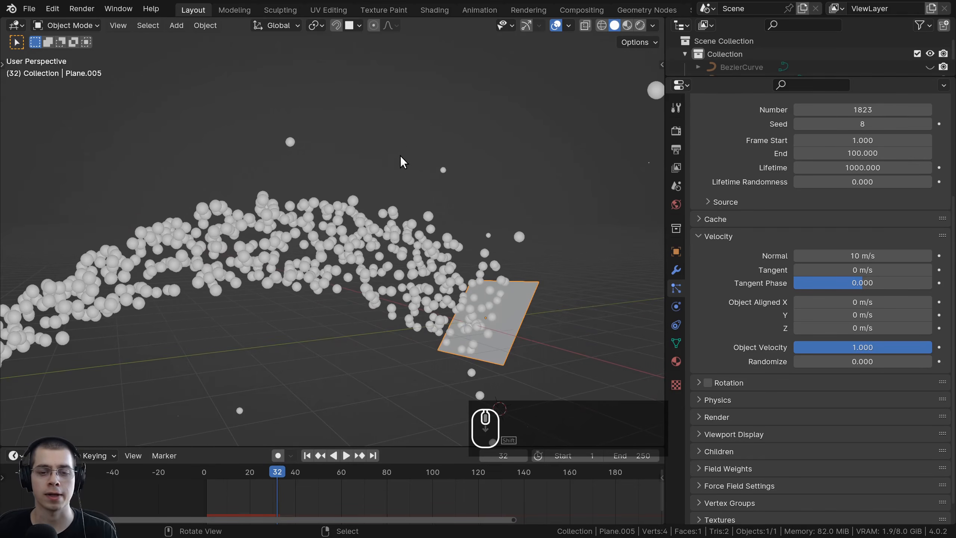
Step: Add an ico sphere, place it beside the emitter plane and shade it smooth
key("shift+a")
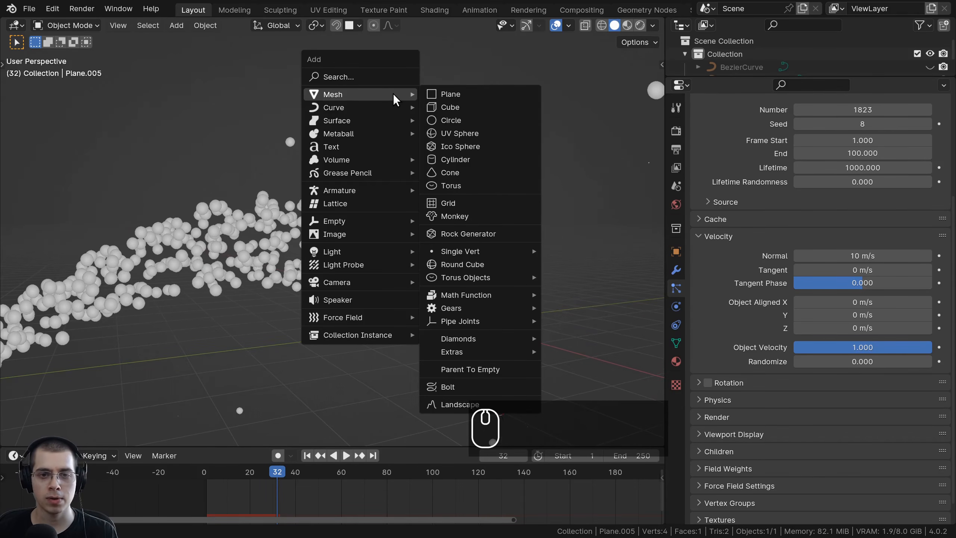
left_click(451, 146)
key("g")
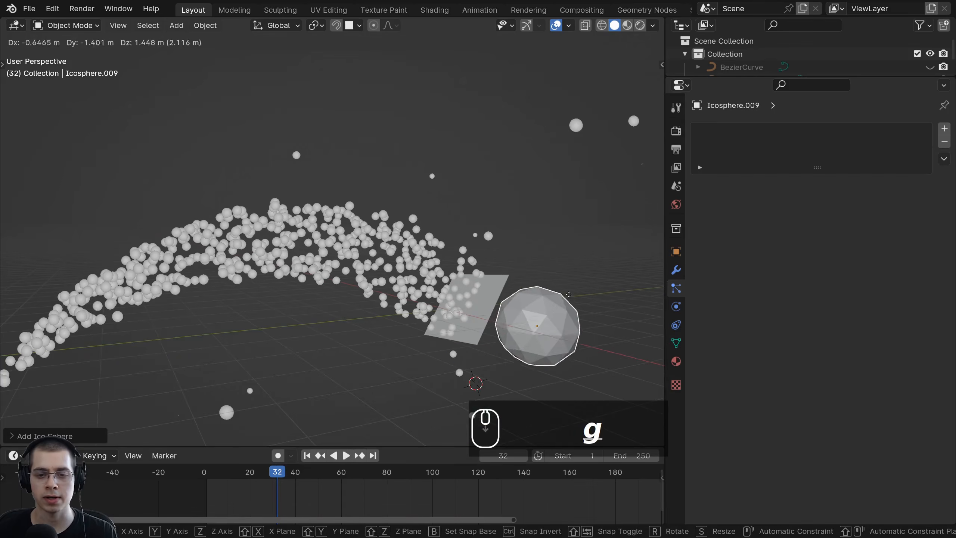
left_click(578, 265)
middle_click_drag(576, 248, 489, 245, "shift")
key("w")
left_click(431, 179)
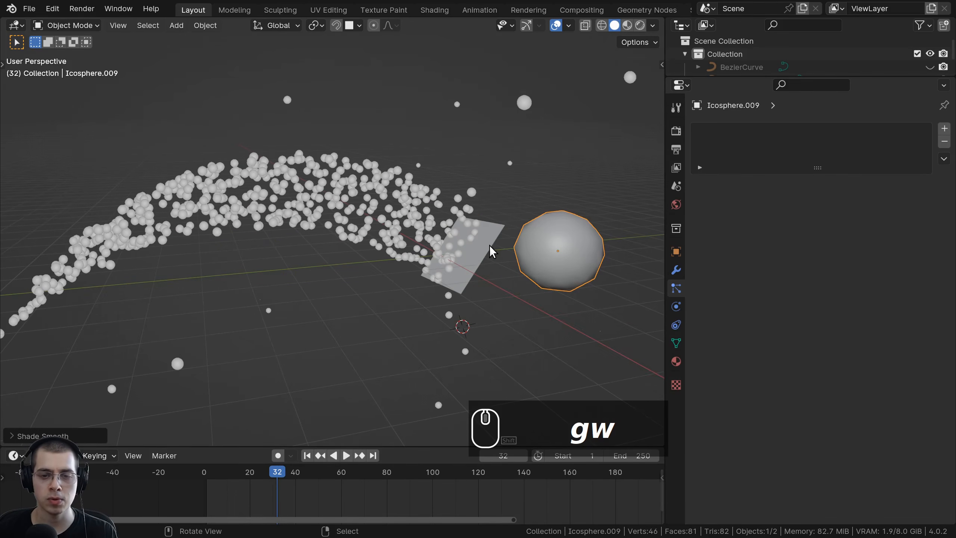
Step: Select the emitter plane and set its particles to render as Object
left_click(470, 235)
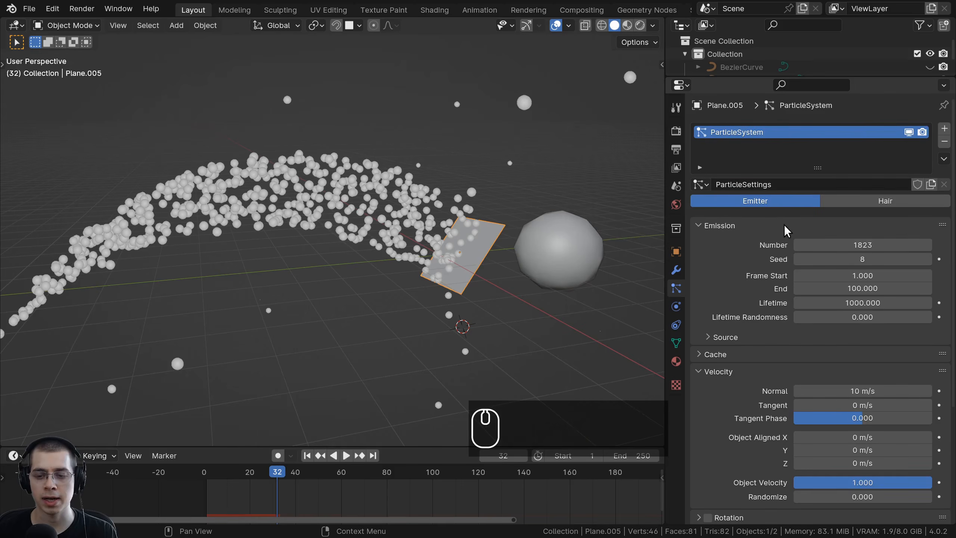
scroll(784, 230, "down", 7)
scroll(699, 312, "down", 3)
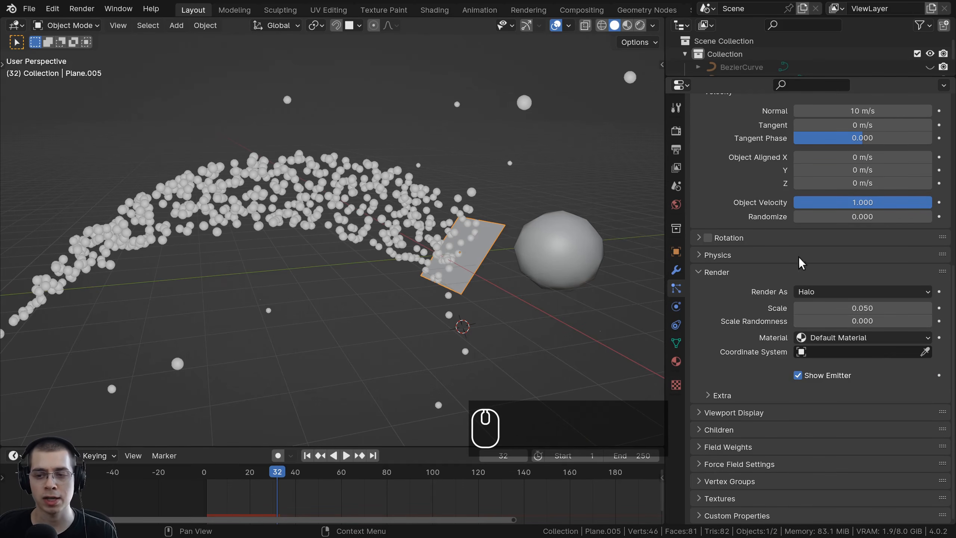
left_click(826, 292)
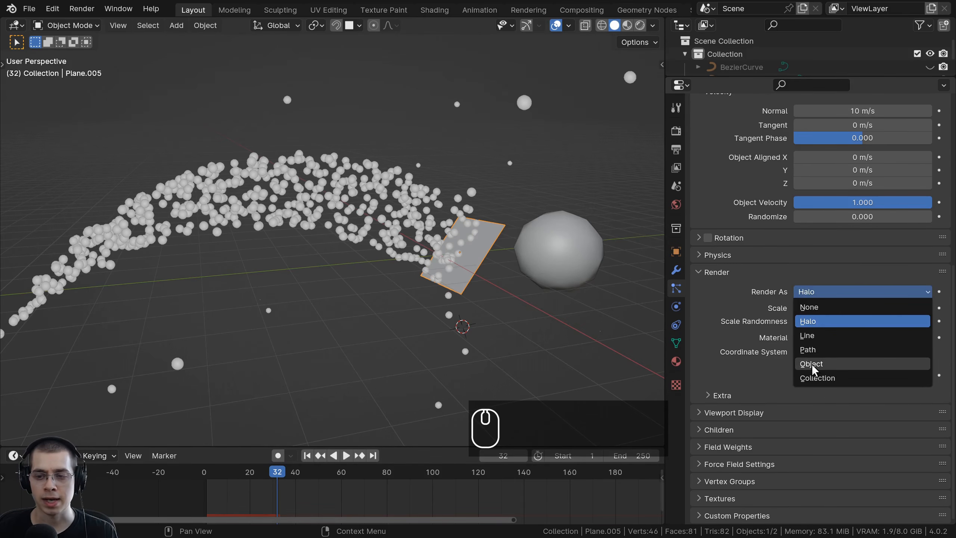
left_click(827, 363)
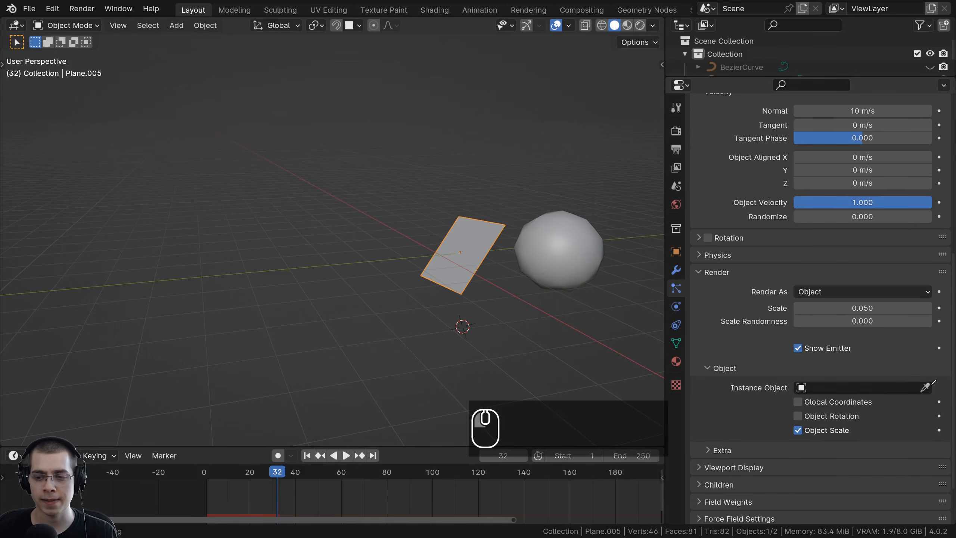
Step: Pick the ico sphere as the particles' instance object and play the emission
left_click(566, 235)
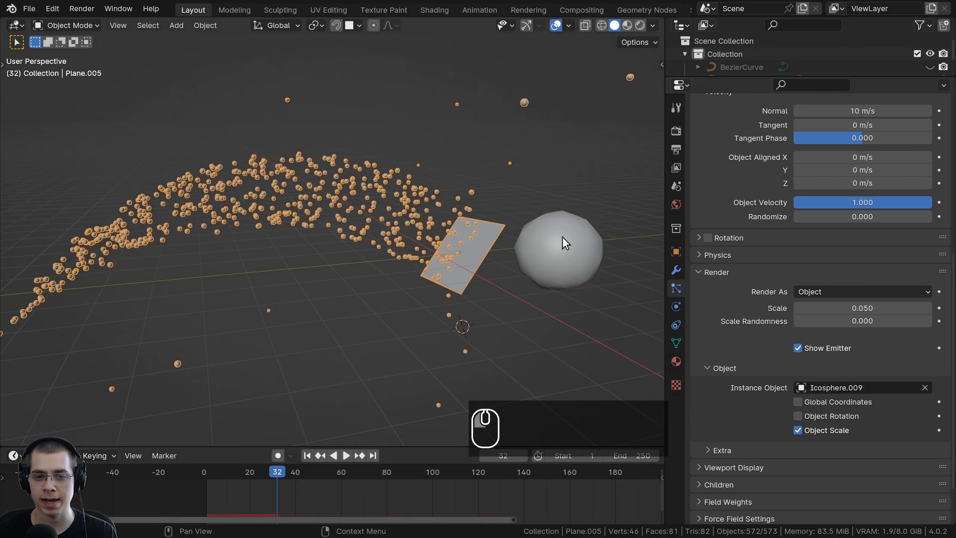
scroll(457, 269, "up", 3)
key("space")
scroll(306, 254, "up", 4)
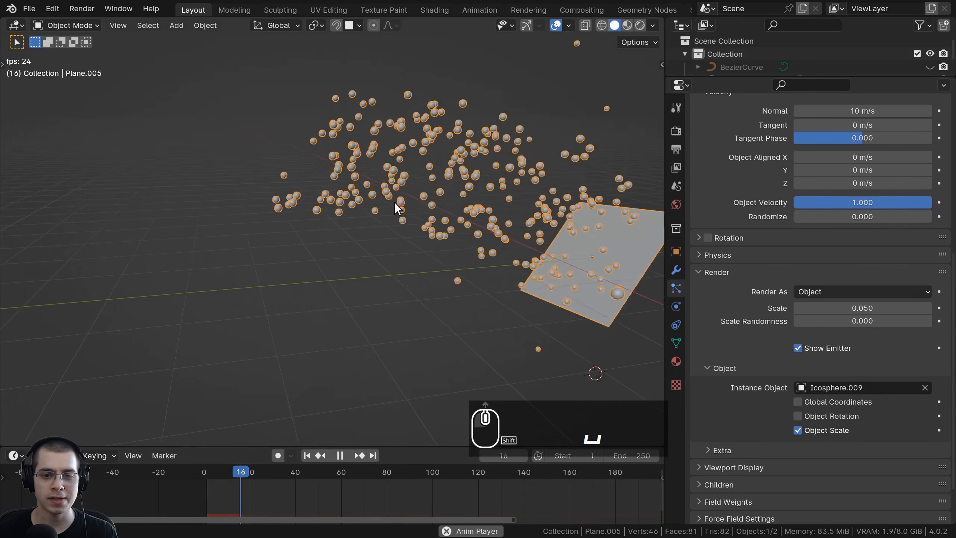
Step: Deselect everything and examine the ico sphere particle stream from several angles, pausing playback at frame 64
middle_click_drag(420, 170, 489, 182)
key("a")
key("space")
middle_click_drag(380, 199, 444, 352)
scroll(346, 137, "up", 5)
scroll(562, 258, "down", 5)
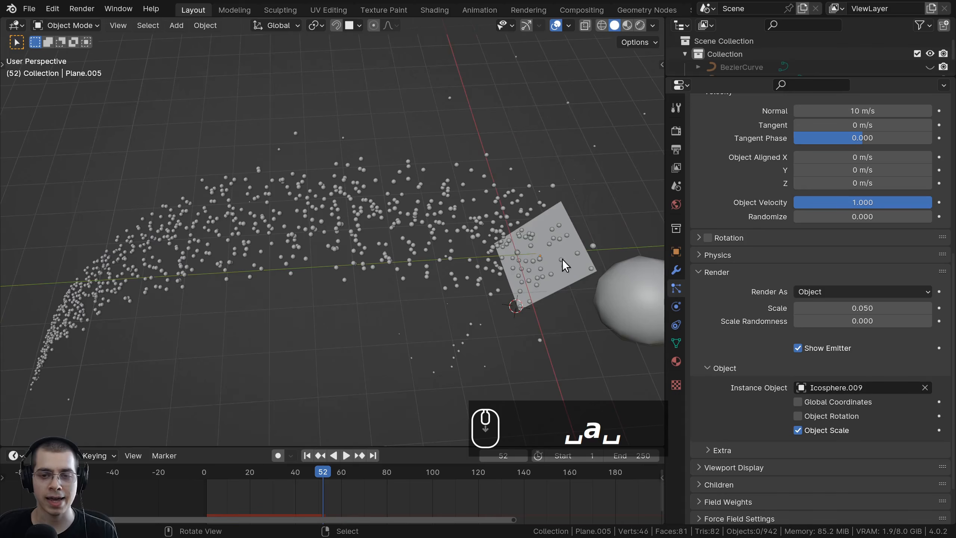
key("space")
middle_click_drag(332, 215, 456, 244, "shift")
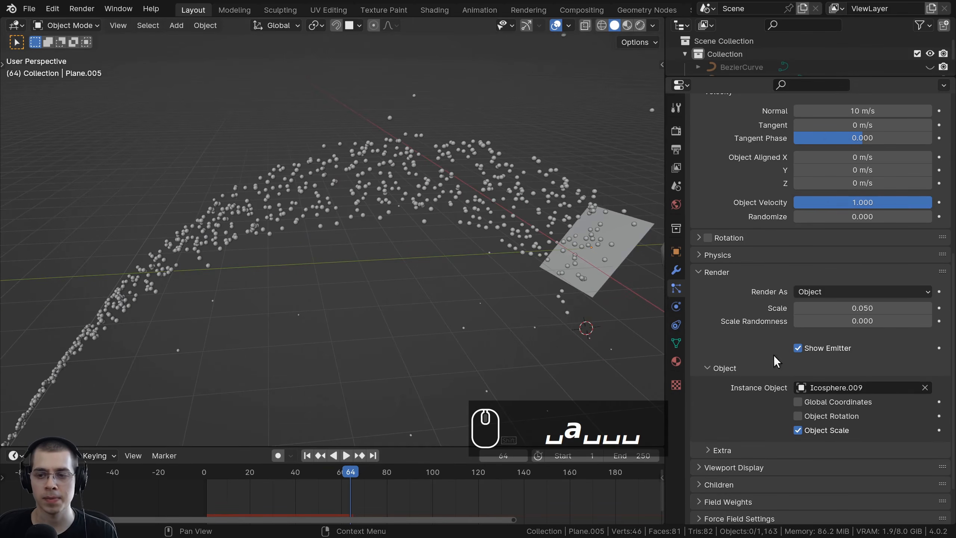
Step: Set the particles' render scale to 0.110 with scale randomness 1.000 and replay the emission
left_click_drag(862, 308, 929, 321)
left_click_drag(868, 308, 888, 308)
key("space")
middle_click_drag(414, 196, 320, 274)
key("space")
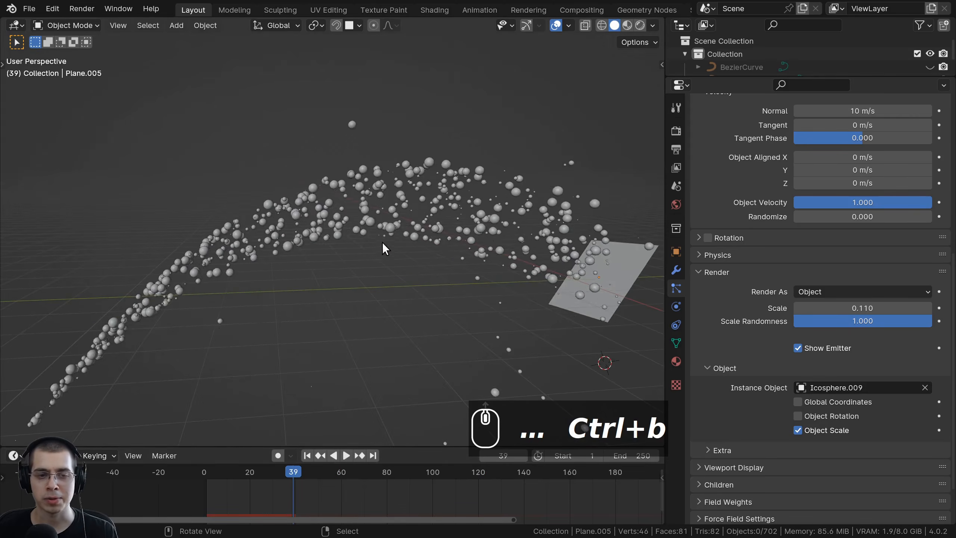
Step: Replay the randomly sized particles from the start of the timeline and pause at frame 22
key("space")
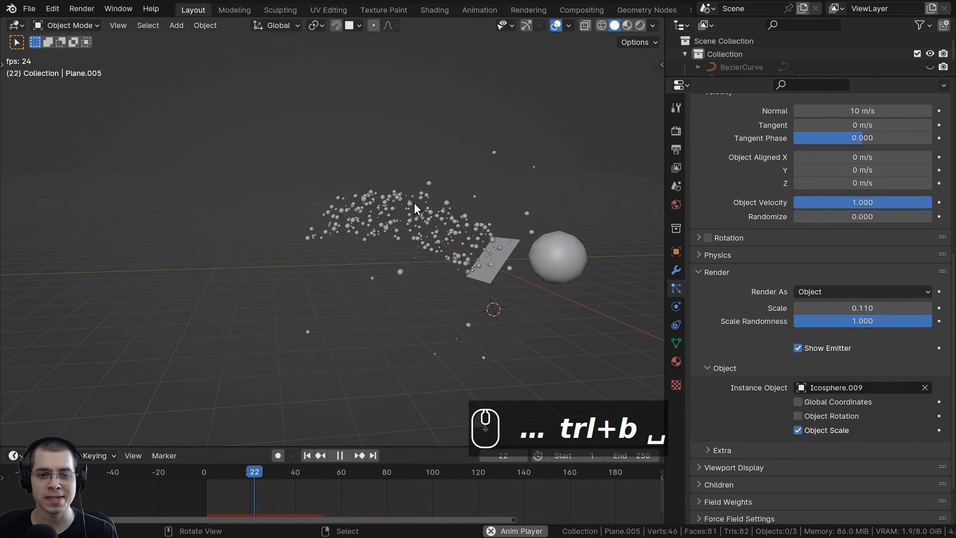
scroll(414, 203, "up", 3)
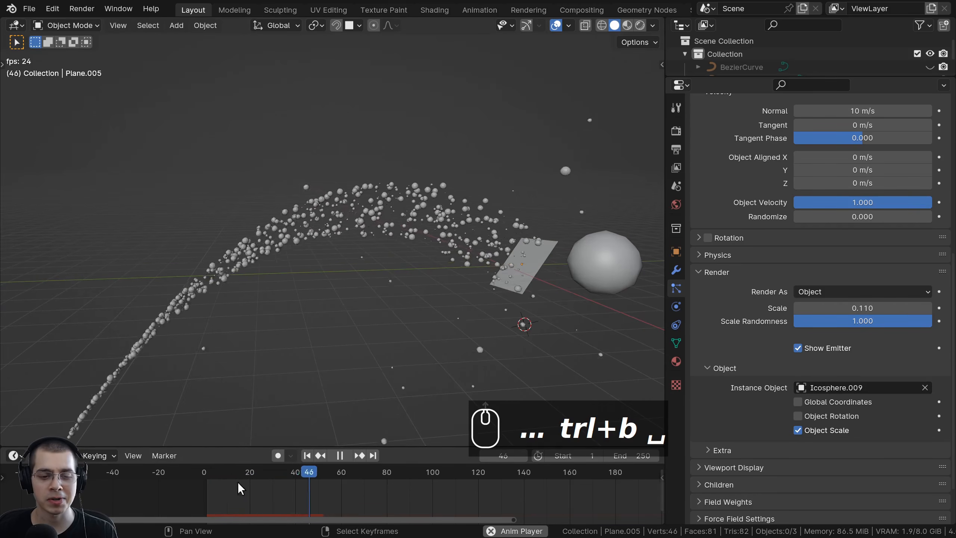
left_click(209, 472)
middle_click_drag(320, 264, 317, 258)
key("space")
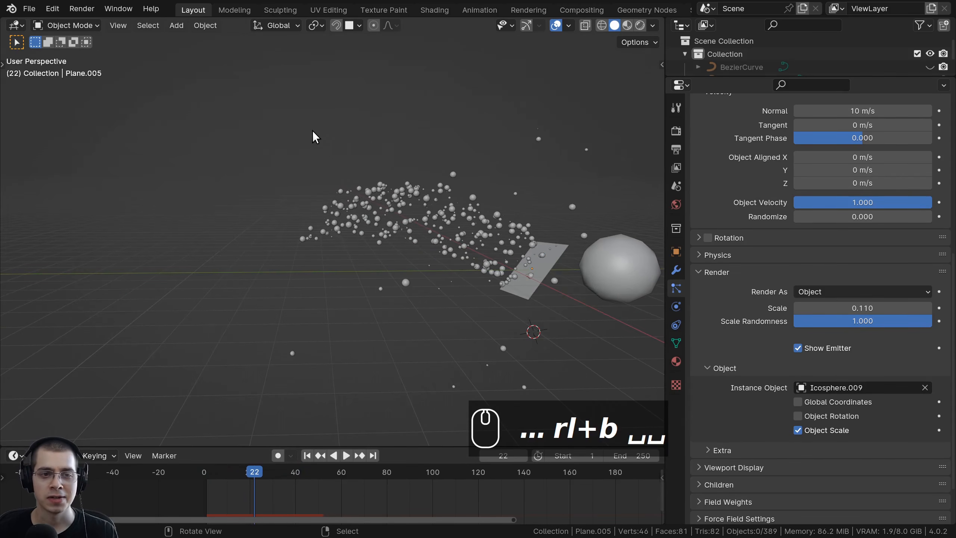
Step: Add a plane, move it under the far part of the particle stream and scale it up several times
key("shift+a")
mouse_move(312, 130)
left_click(400, 133)
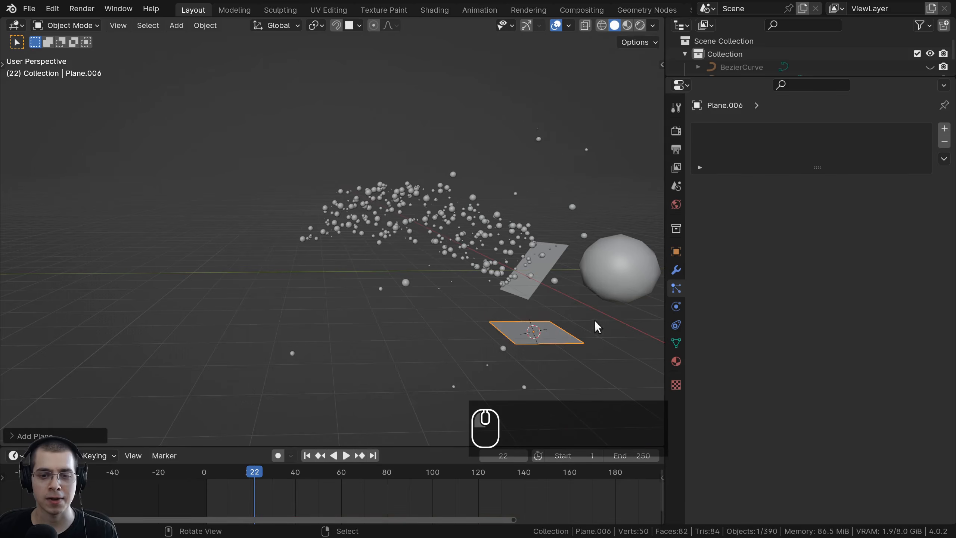
key("g")
left_click(325, 274)
key("s")
left_click(439, 272)
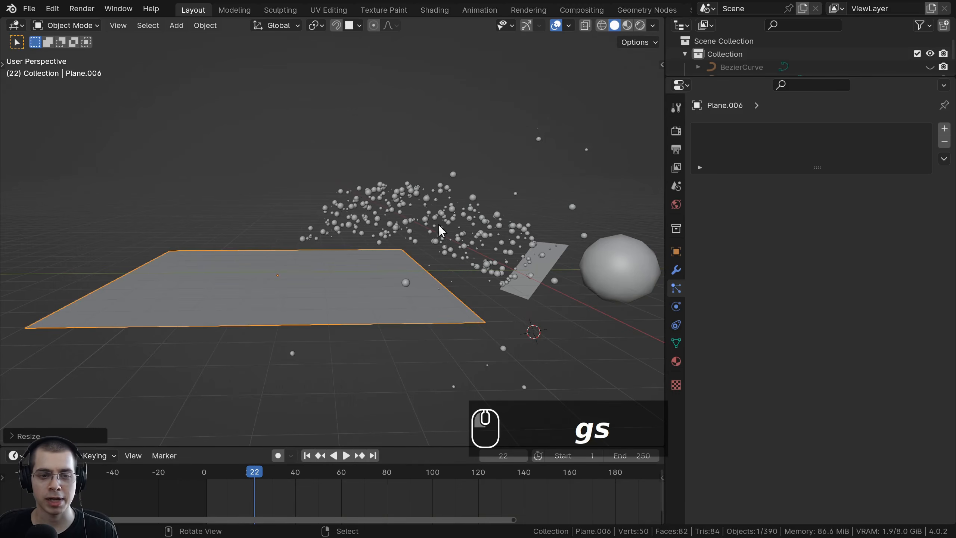
Step: Rotate the large plane steeply so it cuts across the particle stream, and play the animation to frame 81
key("r")
left_click(378, 341)
key("space")
middle_click_drag(328, 348, 308, 203)
key("space")
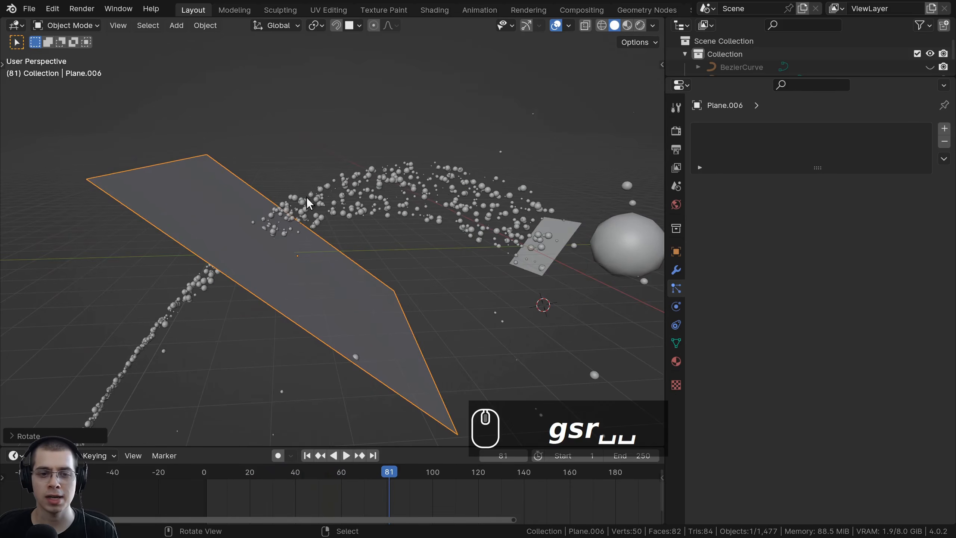
Step: Enable Collision physics on the large plane and replay the emission from frame 1
left_click(674, 312)
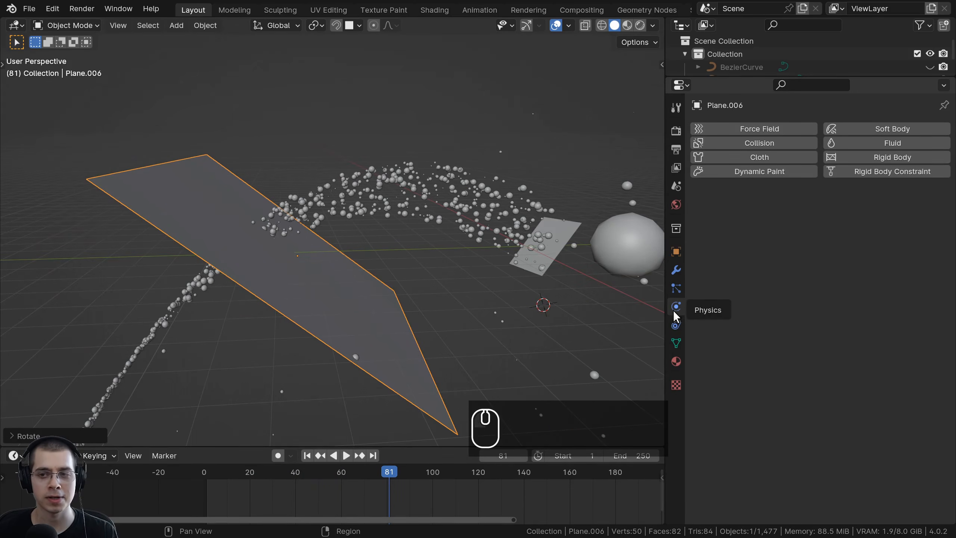
left_click(758, 143)
left_click(307, 455)
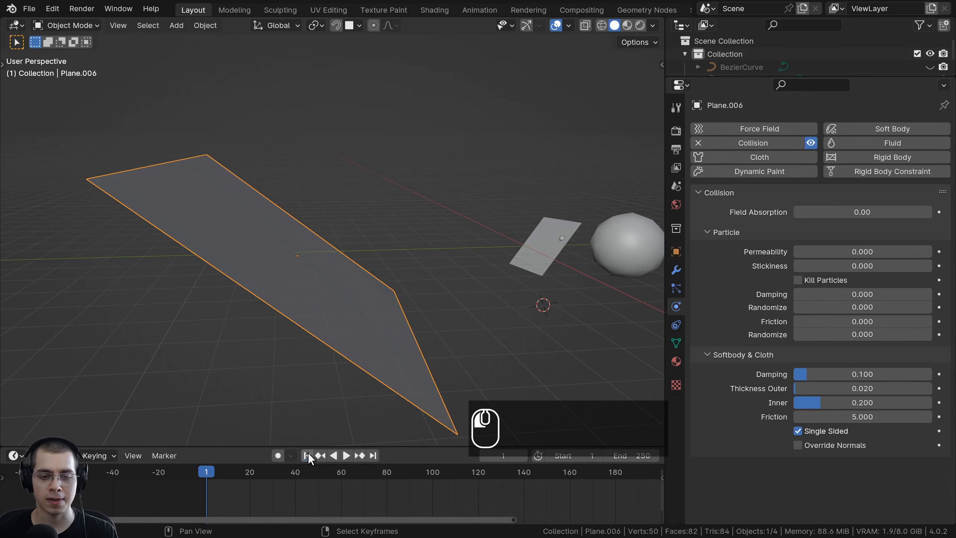
left_click(347, 456)
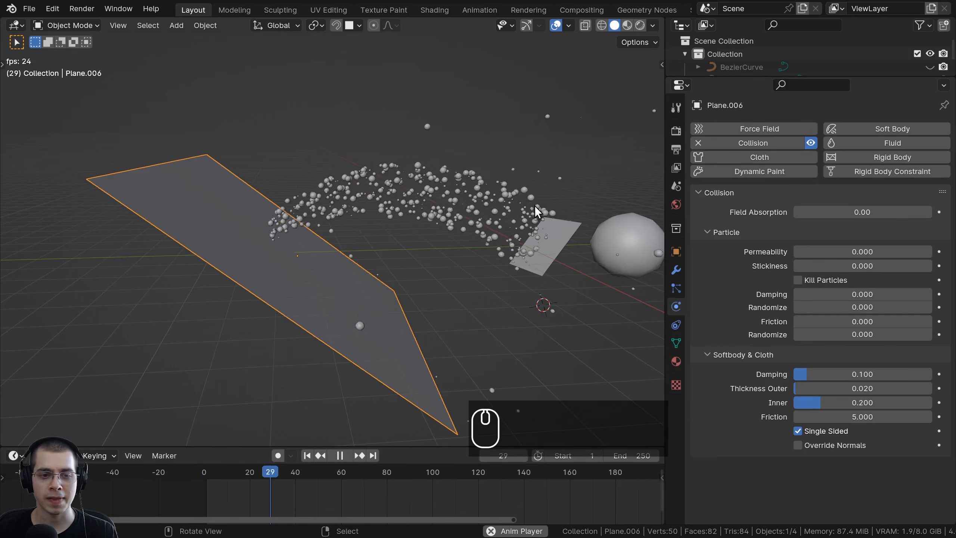
middle_click_drag(321, 277, 388, 214)
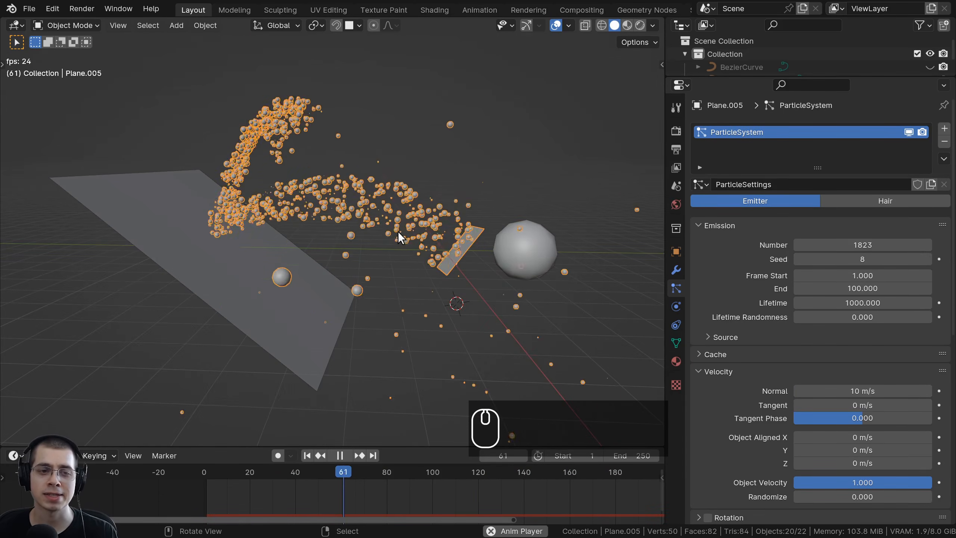
Step: Examine how the particles interact with the collision plane, playing on to frame 180
middle_click_drag(442, 281, 441, 298)
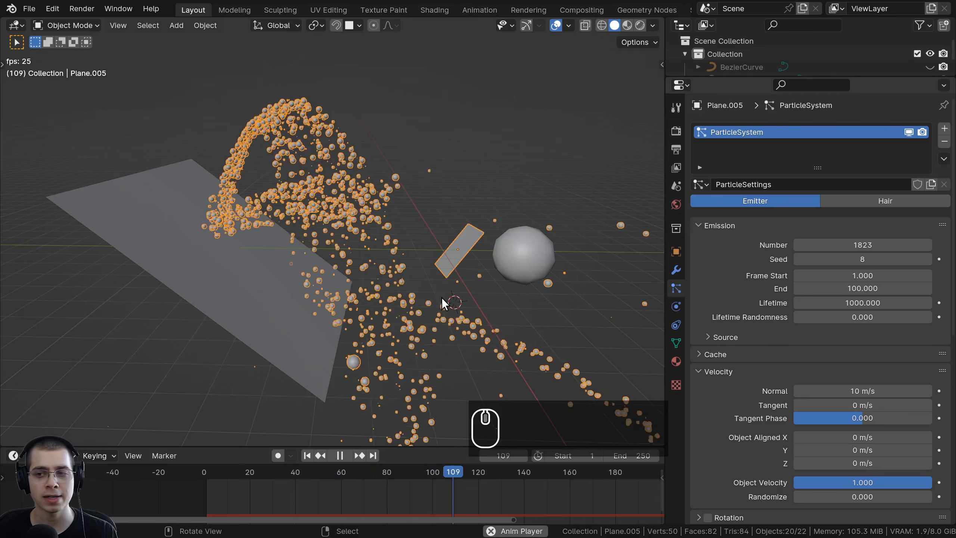
key("space")
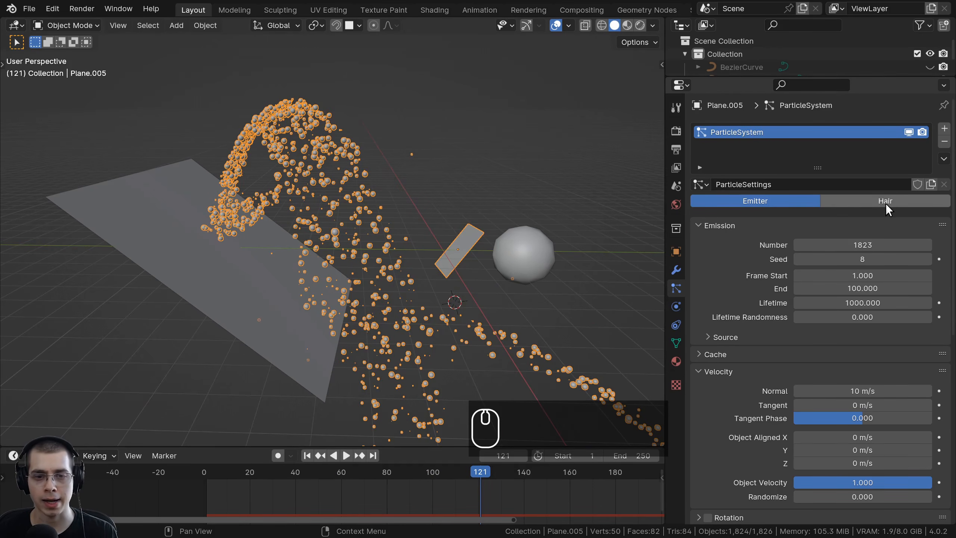
key("space")
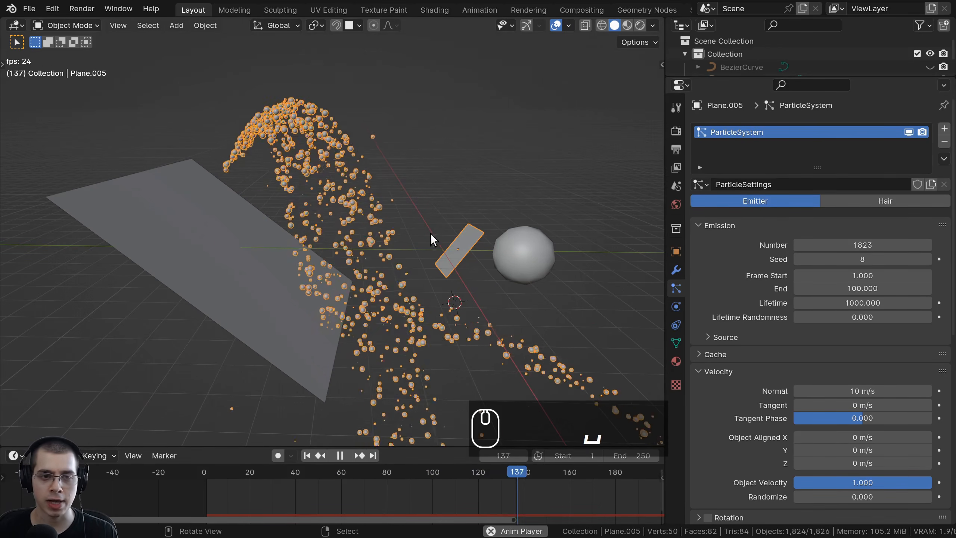
key("space")
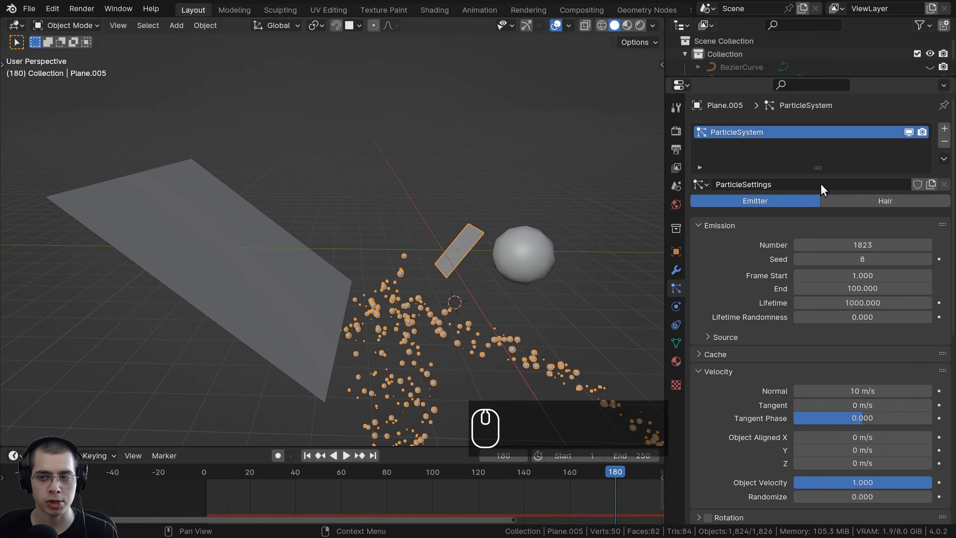
middle_click_drag(438, 260, 486, 263)
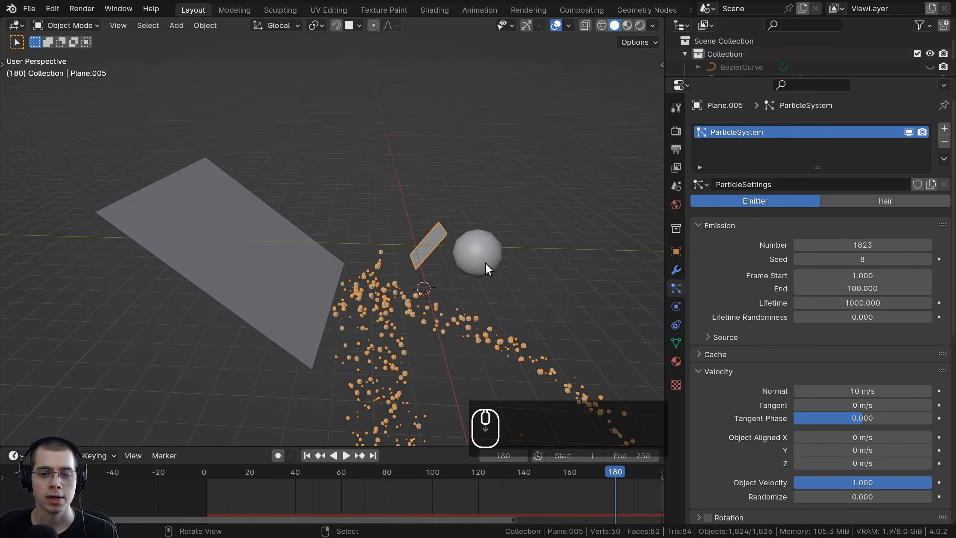
Step: Delete the emitter plane, the ico sphere and the collision plane
left_click(486, 263, "shift")
left_click(249, 279, "shift")
key("x")
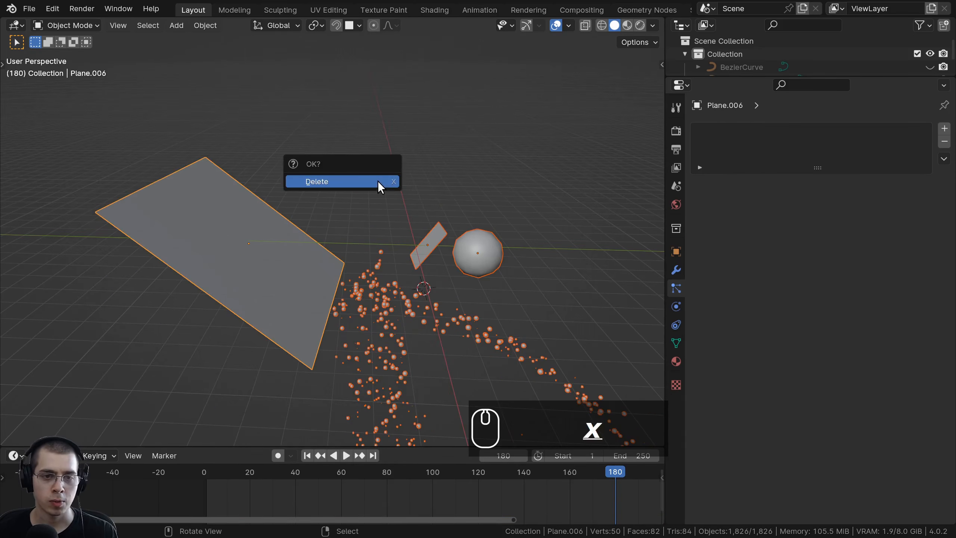
left_click(378, 181)
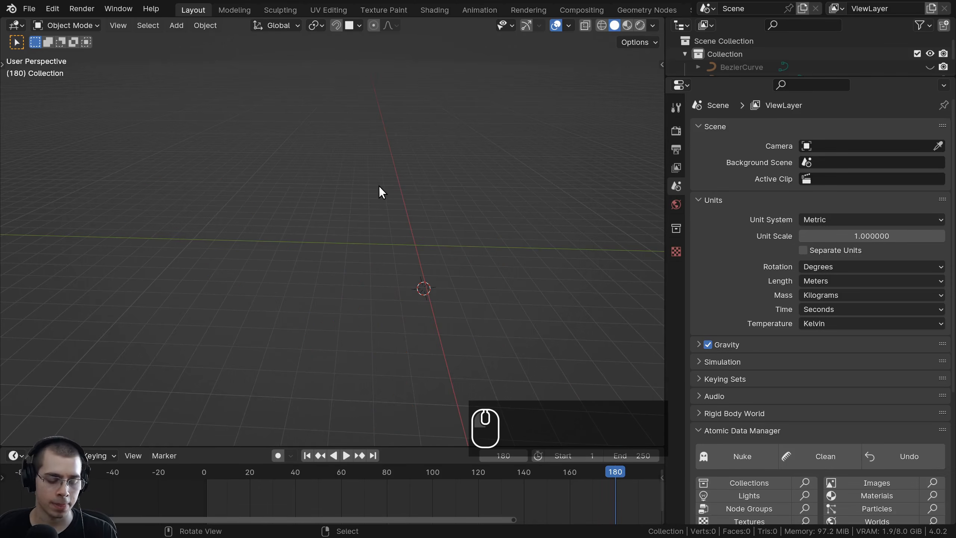
Step: Unhide all hidden objects and return the timeline to frame 1, with the snowman framed in view
key("alt+h")
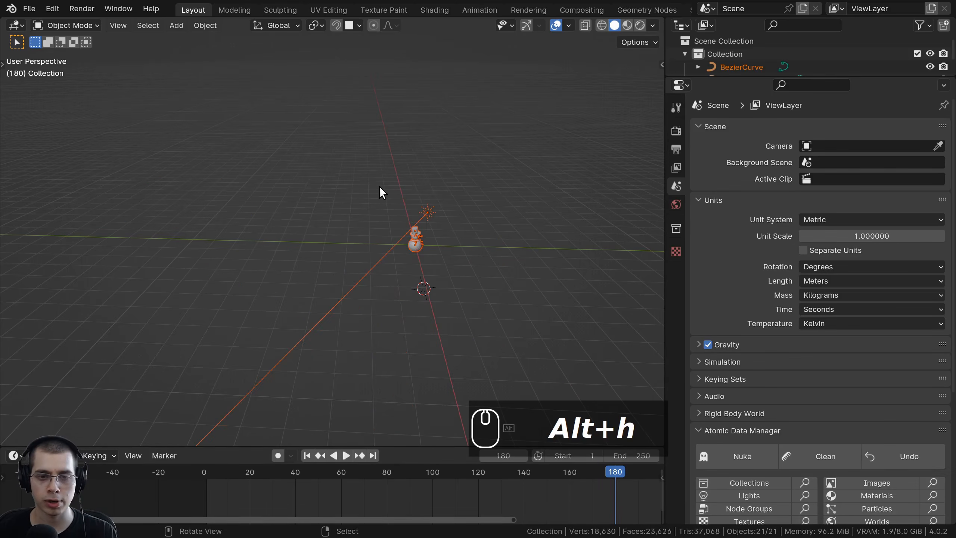
key("KP_Decimal")
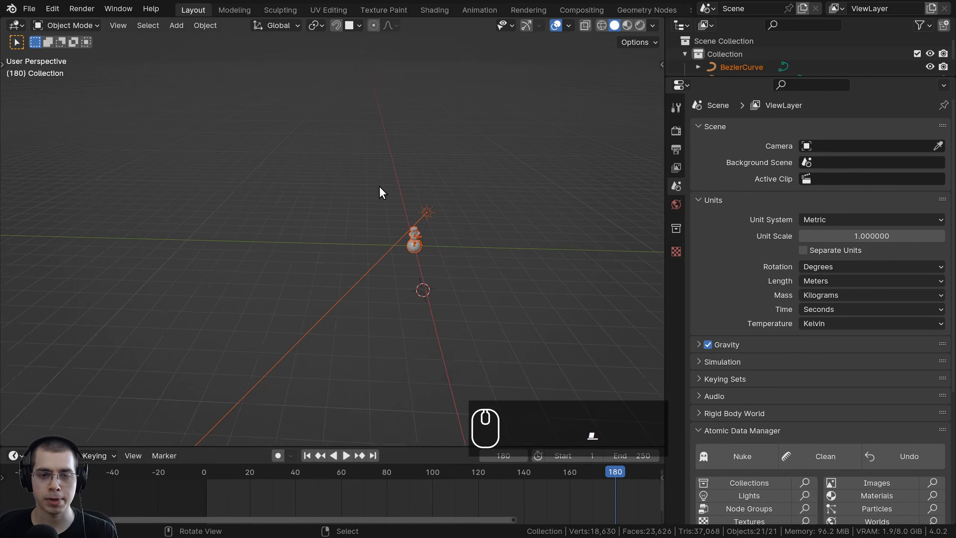
middle_click_drag(384, 187, 188, 255)
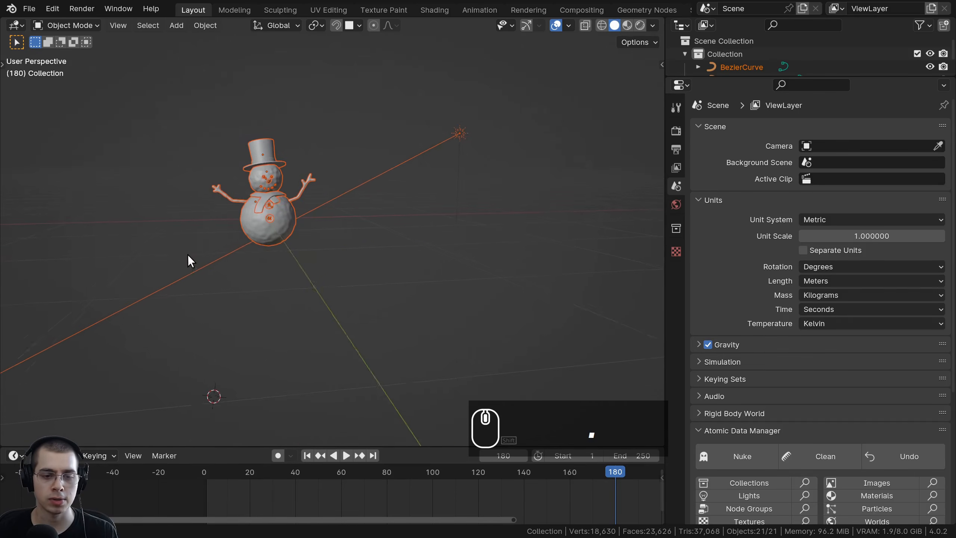
left_click(307, 454)
middle_click_drag(348, 259, 439, 248, "shift")
scroll(438, 248, "up", 2)
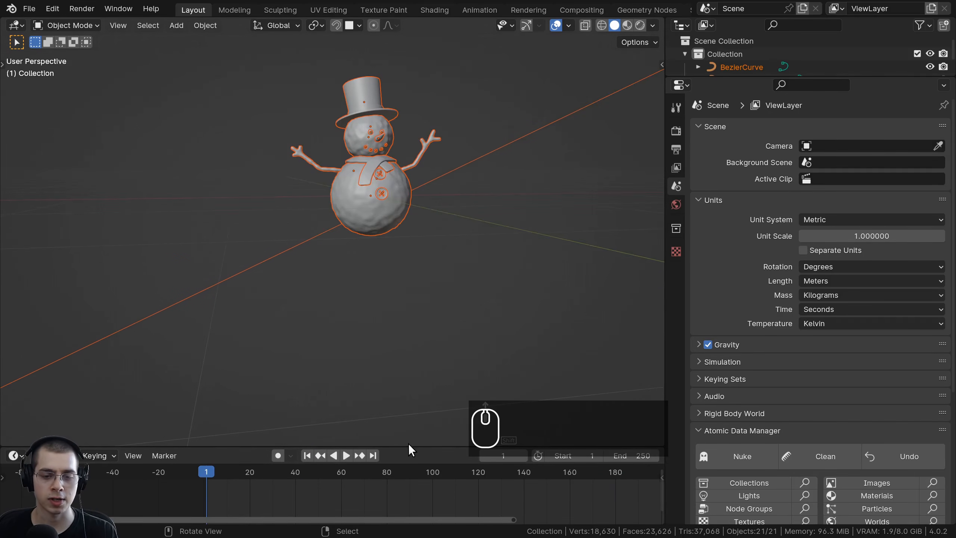
Step: Shrink the timeline area to enlarge the viewport and select only the snowman's scarf
left_click_drag(410, 446, 410, 474)
mouse_move(409, 276)
middle_mouse_down()
mouse_move(398, 306)
mouse_move(399, 278)
middle_mouse_up()
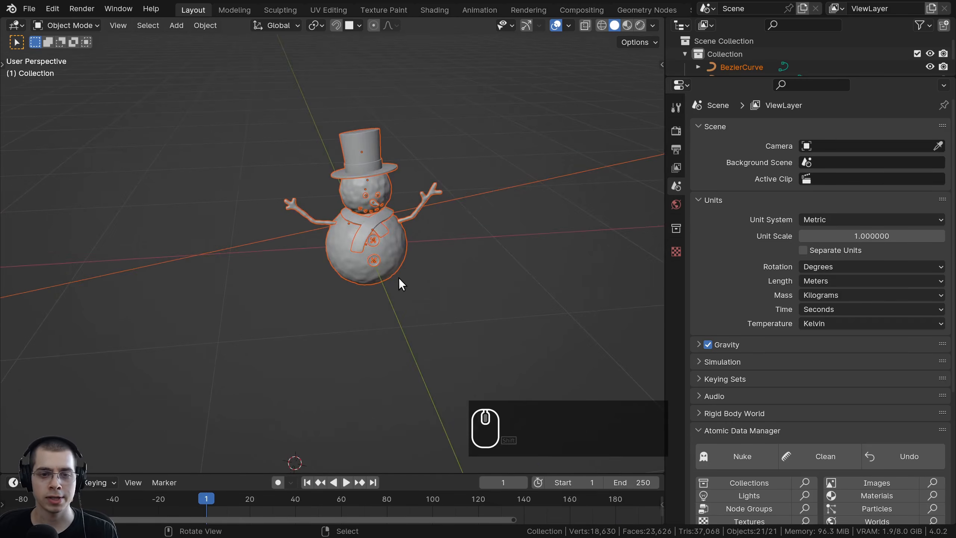
scroll(387, 276, "down", 5)
key("a")
scroll(394, 263, "down", 4)
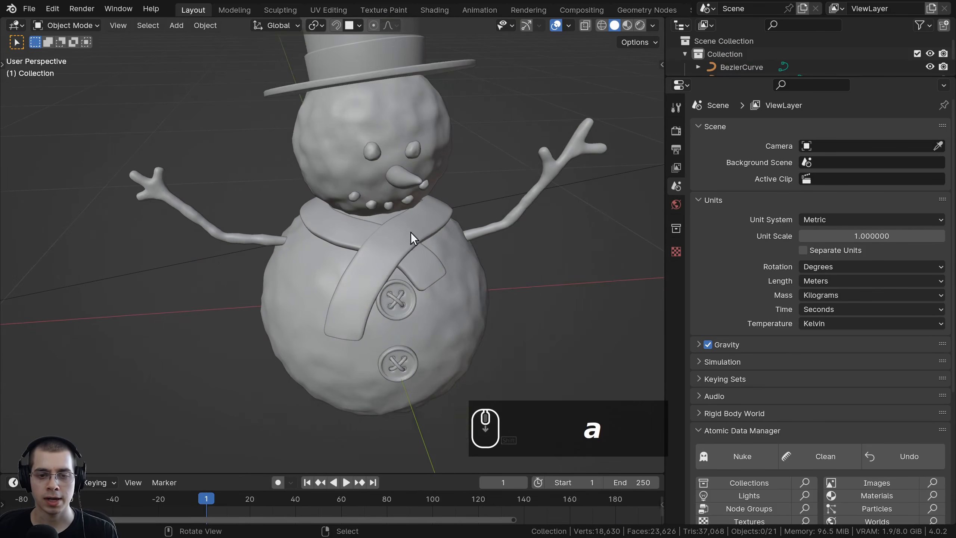
left_click(396, 230)
scroll(393, 231, "up", 4)
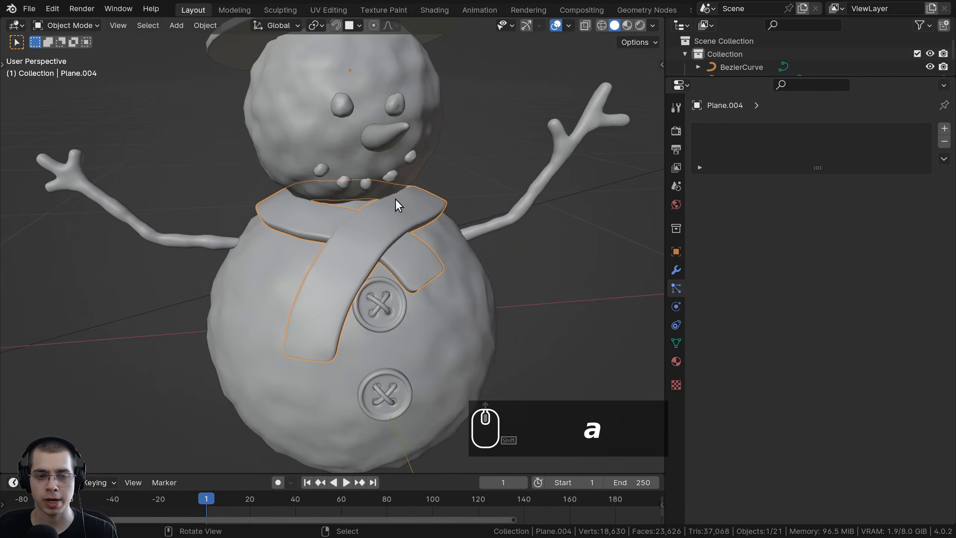
scroll(396, 211, "up", 2)
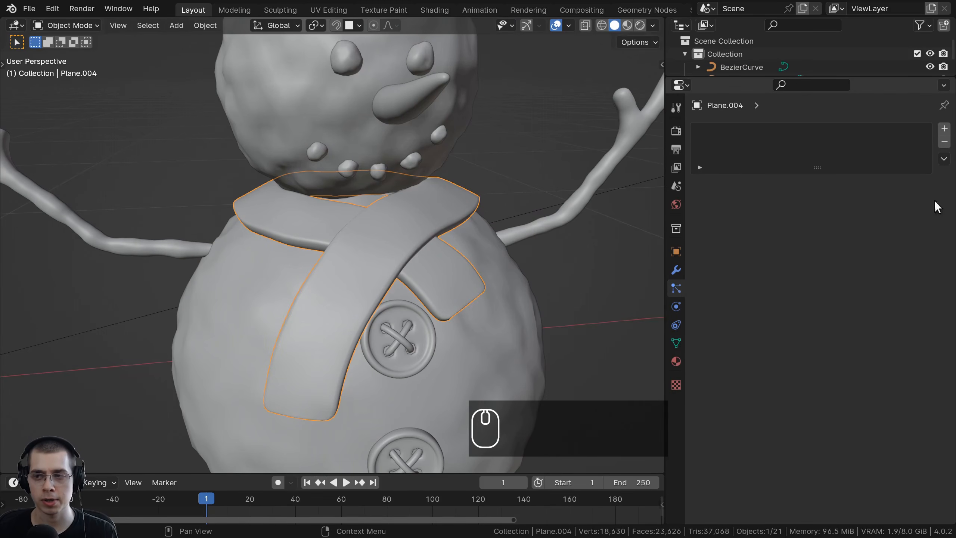
Step: Add a particle system to the scarf and set its type to Hair
left_click(944, 129)
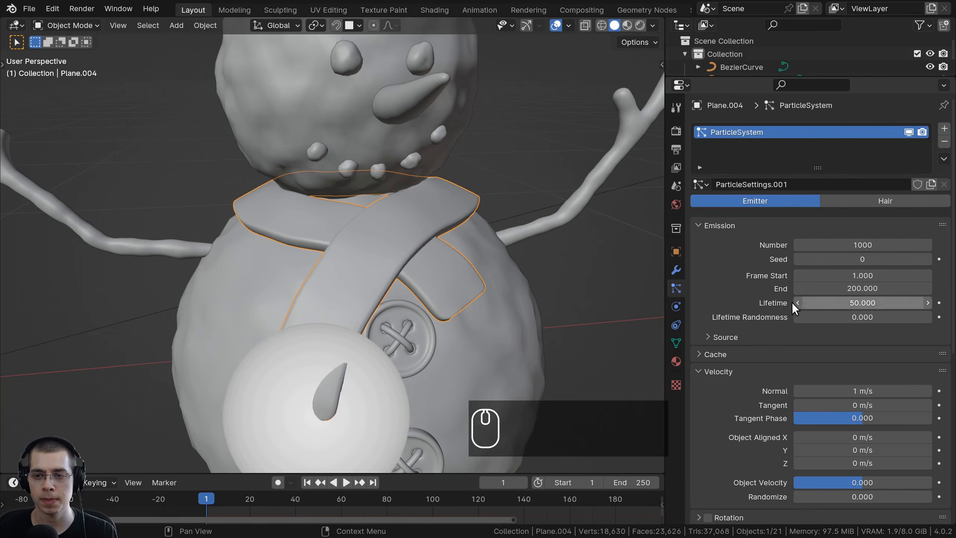
left_click(860, 198)
scroll(238, 285, "down", 6)
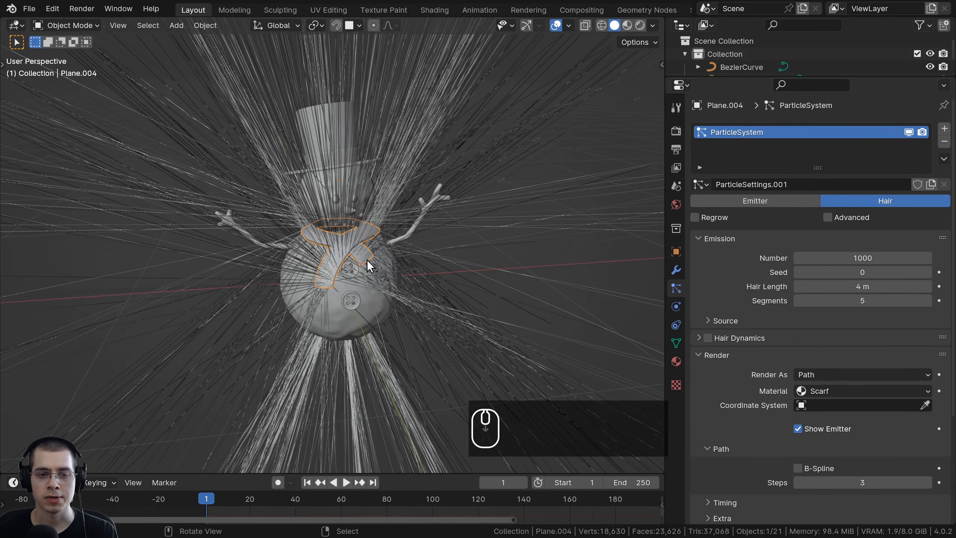
Step: Examine the scarf's hair strands from far away and up close, leaving the scarf in place
key("g")
right_click(459, 222)
scroll(459, 223, "down", 12)
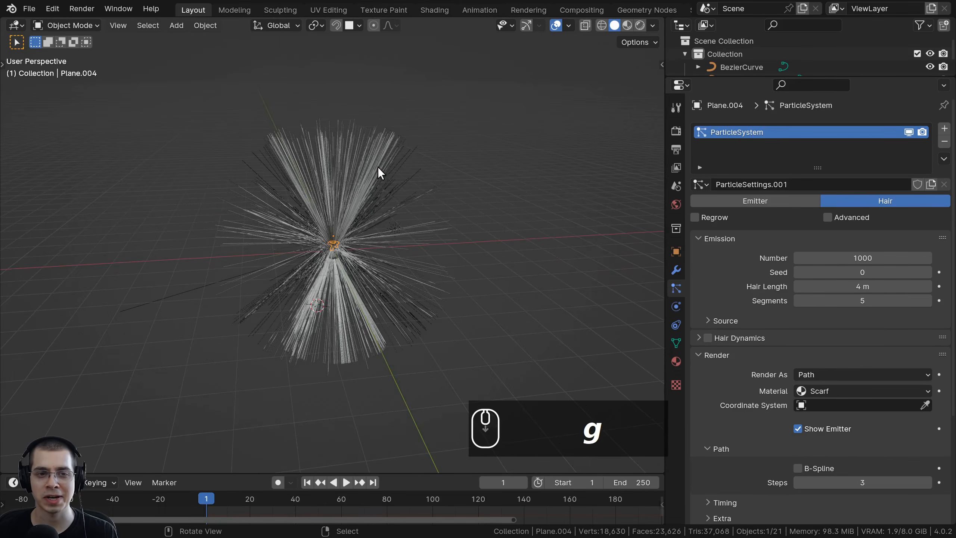
scroll(378, 167, "up", 12)
scroll(370, 241, "down", 3, "shift")
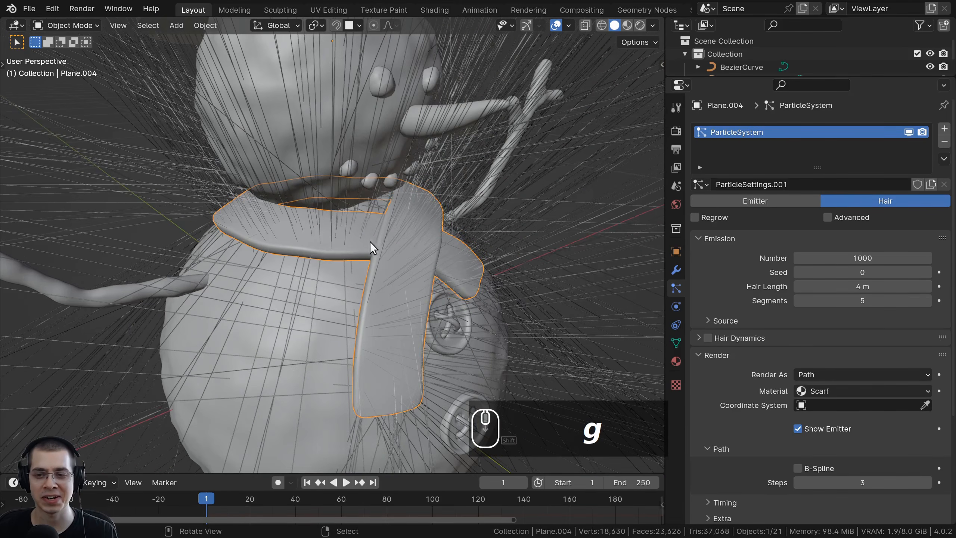
Step: Try out a different number of hairs on the scarf and cancel the change
left_click_drag(863, 258, 952, 258)
right_click(855, 263)
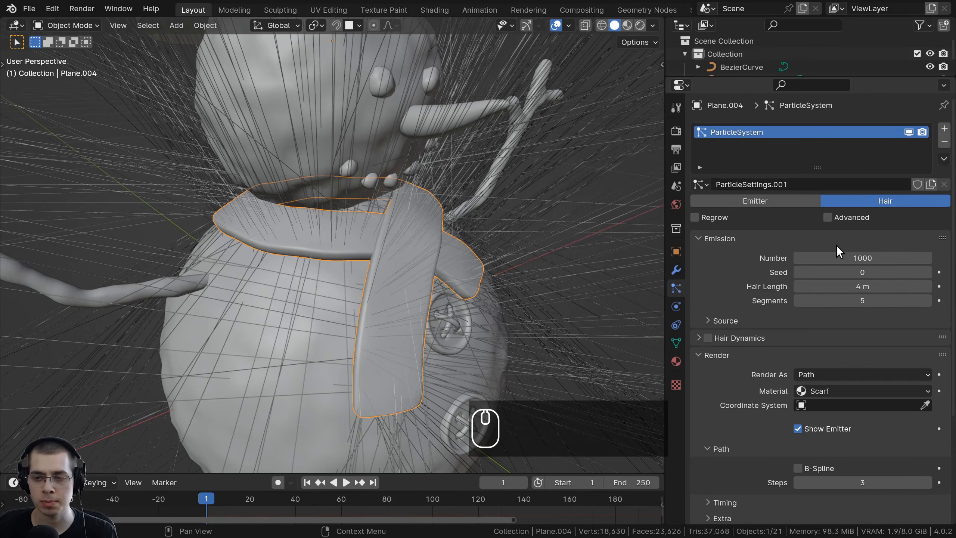
Step: Try out different seed values for the distribution of the scarf's hairs
scroll(300, 269, "down", 4)
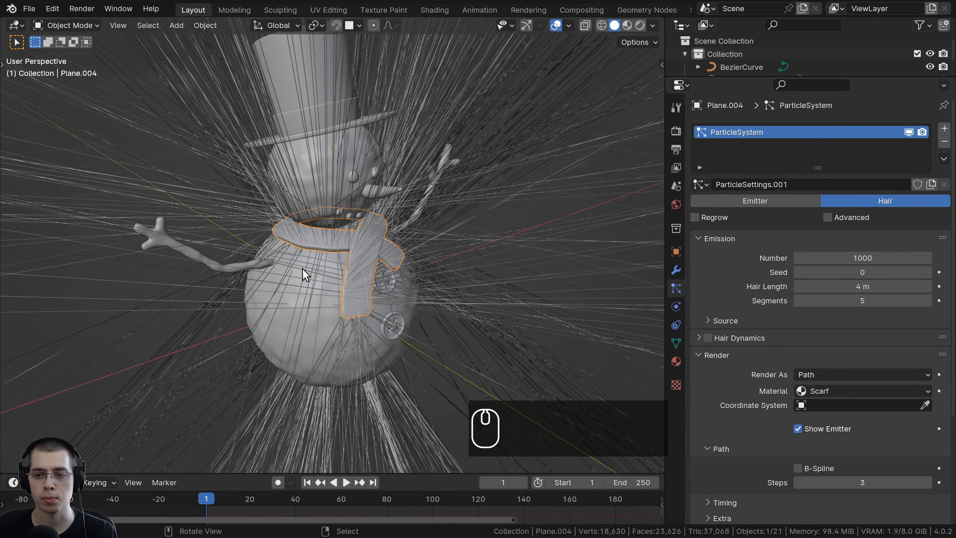
mouse_move(862, 272)
left_mouse_down()
mouse_move(896, 271)
mouse_move(862, 272)
left_mouse_up()
scroll(400, 213, "up", 3)
middle_click_drag(550, 277, 478, 235)
right_click(868, 278)
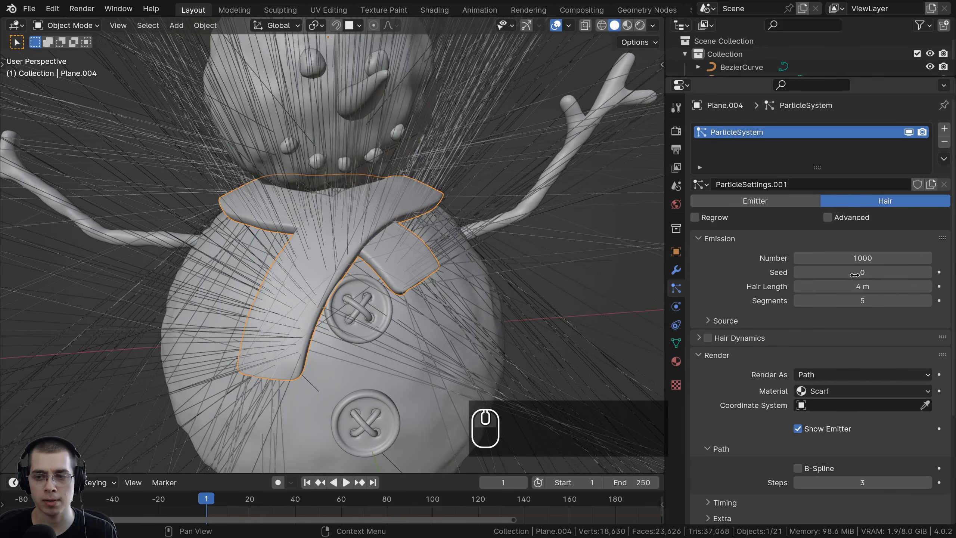
mouse_move(852, 273)
left_mouse_down()
mouse_move(904, 272)
mouse_move(851, 272)
left_mouse_up()
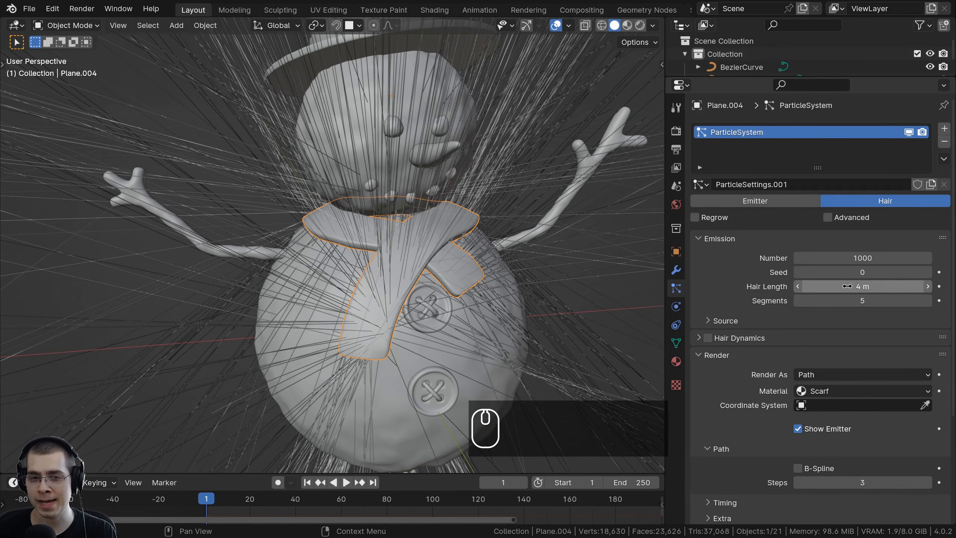
scroll(403, 301, "down", 4)
scroll(371, 174, "up", 3)
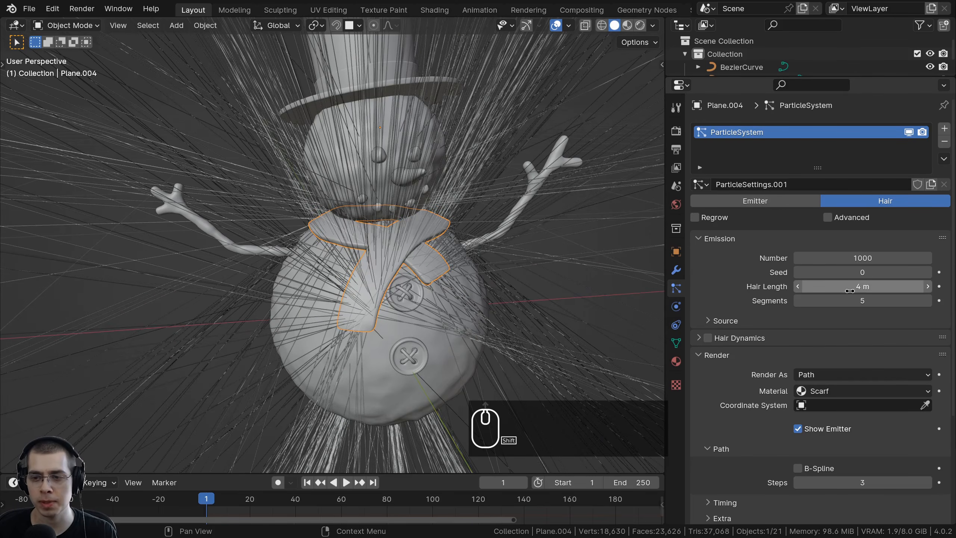
Step: Shorten the scarf's hairs to a hair length of 0.0015 m
left_click_drag(851, 290, 875, 286, "shift")
left_click_drag(862, 286, 825, 286, "shift")
scroll(463, 354, "up", 3)
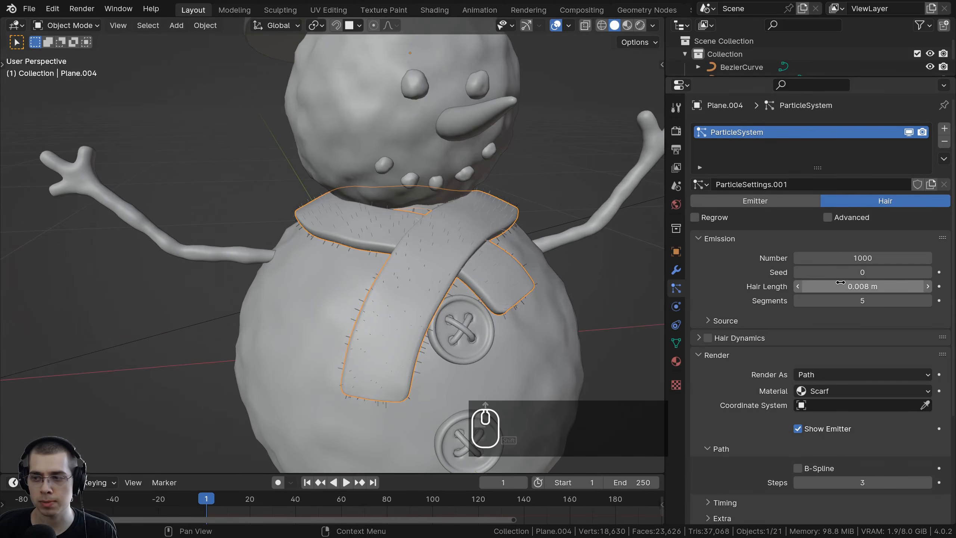
left_click(846, 286)
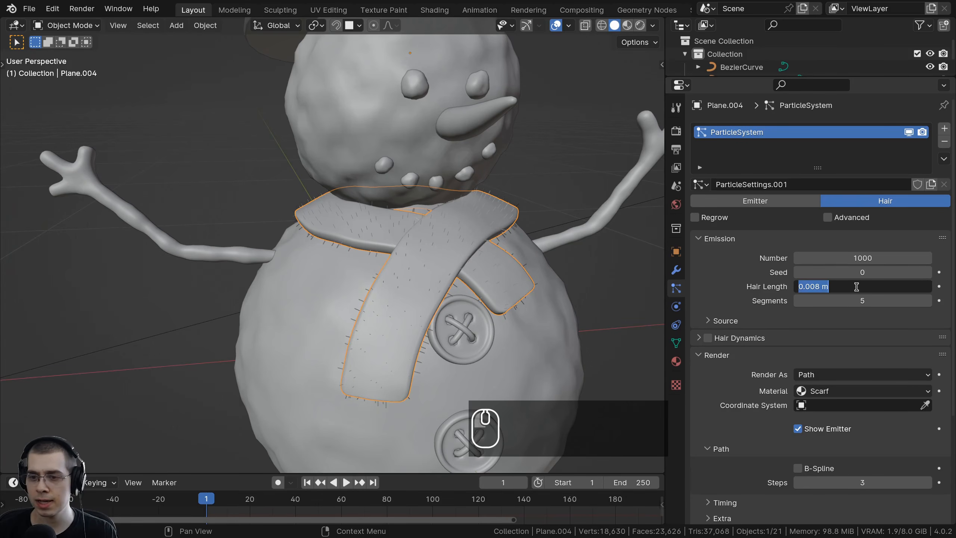
key("BackSpace")
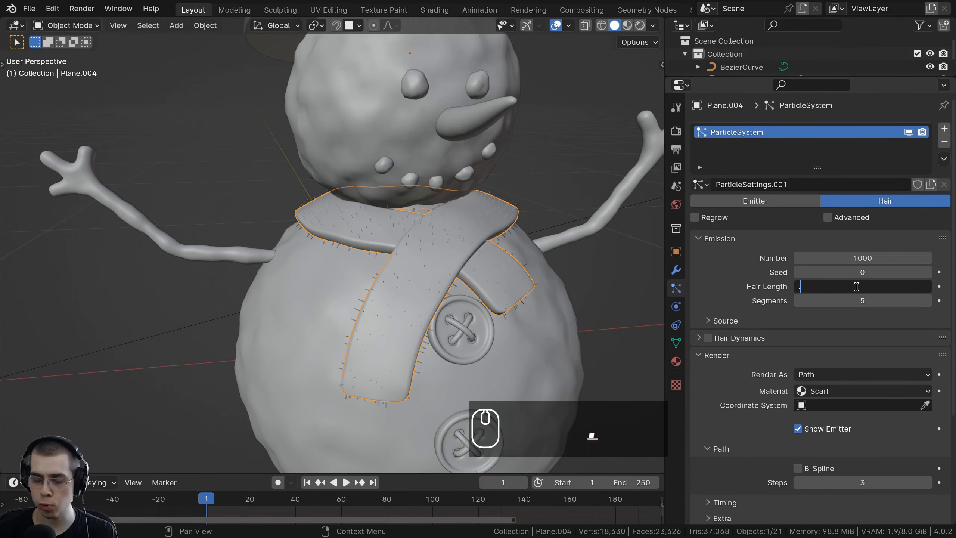
type(".0015")
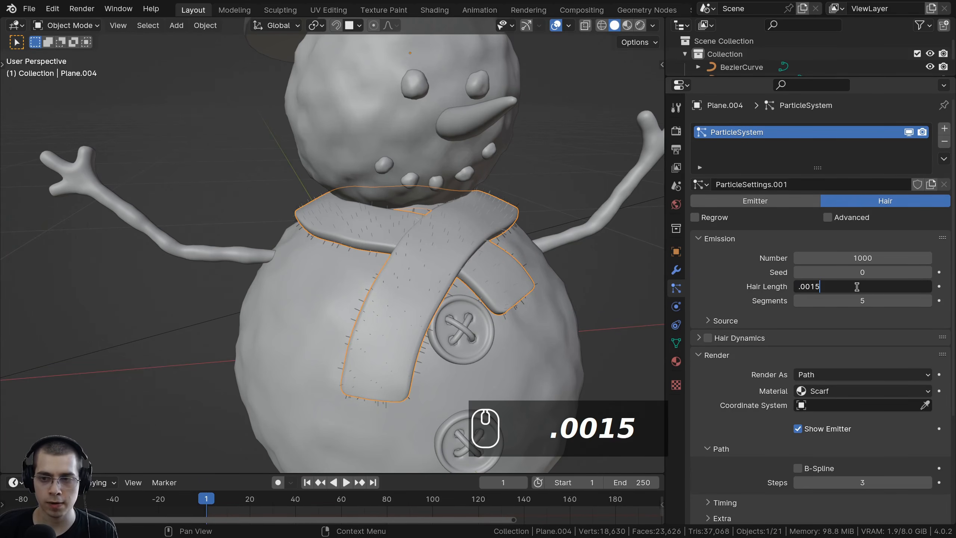
key("Return")
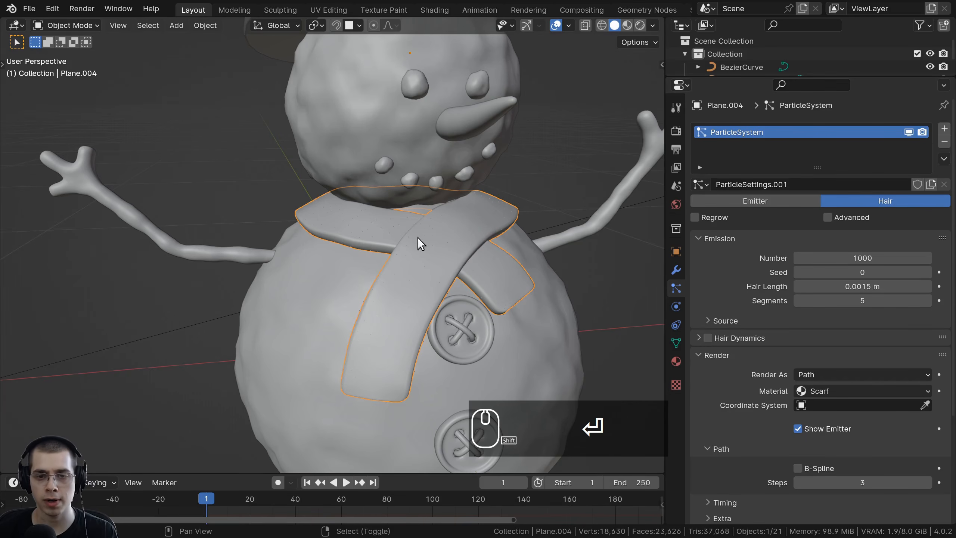
Step: Deselect everything and show the scarf up close in rendered shading
middle_click_drag(418, 237, 344, 200, "shift")
scroll(314, 230, "up", 3)
key("alt+a")
scroll(309, 164, "up", 2)
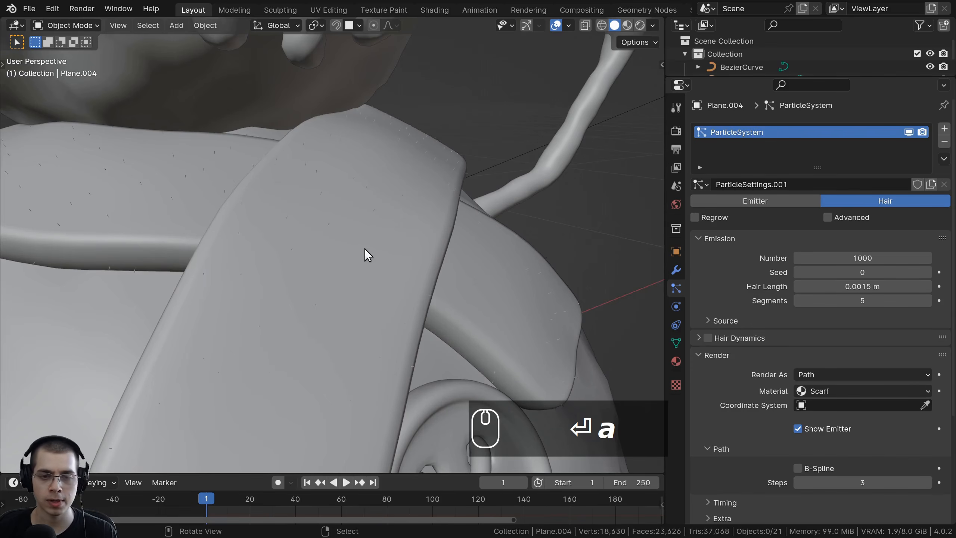
key("z")
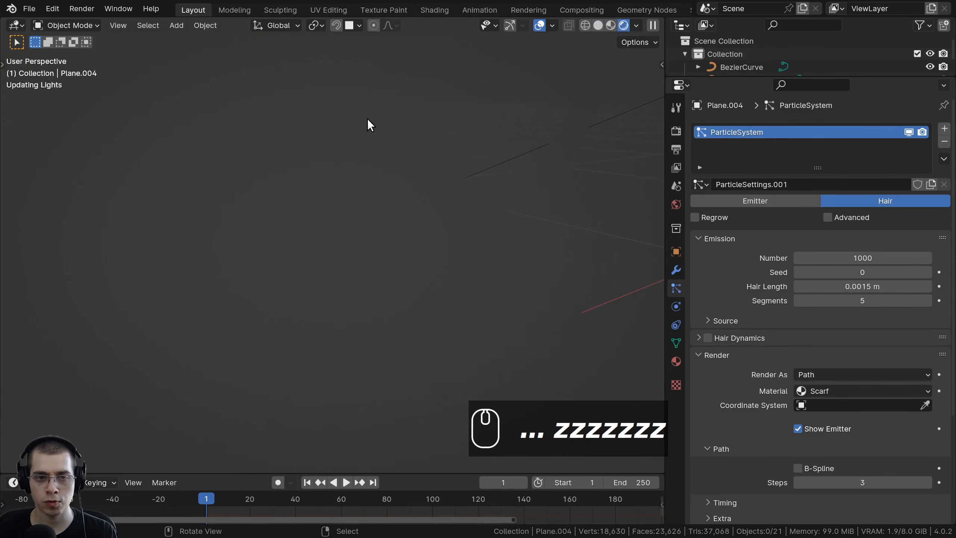
middle_click_drag(397, 230, 342, 263, "shift")
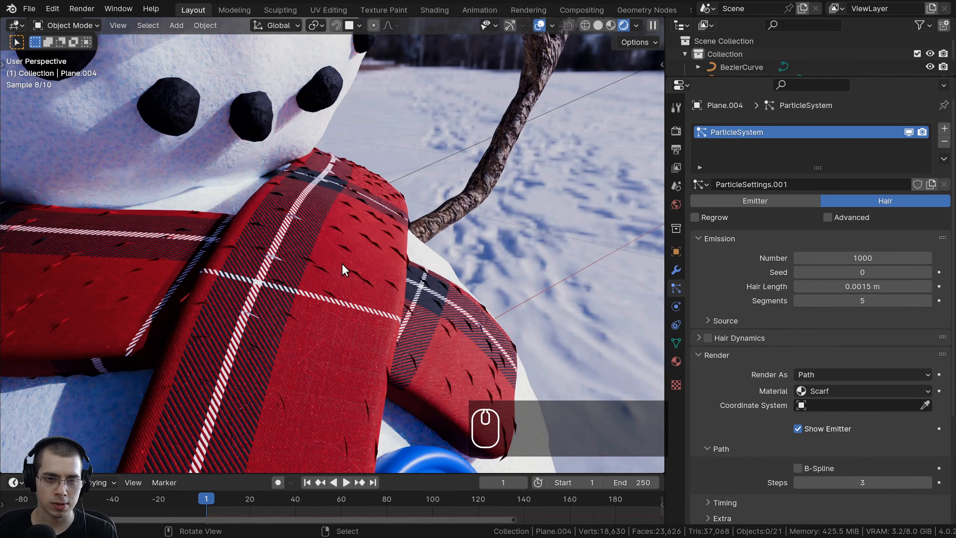
Step: Select the scarf and the sun light, hide all other objects, and clear the selection
left_click(342, 265)
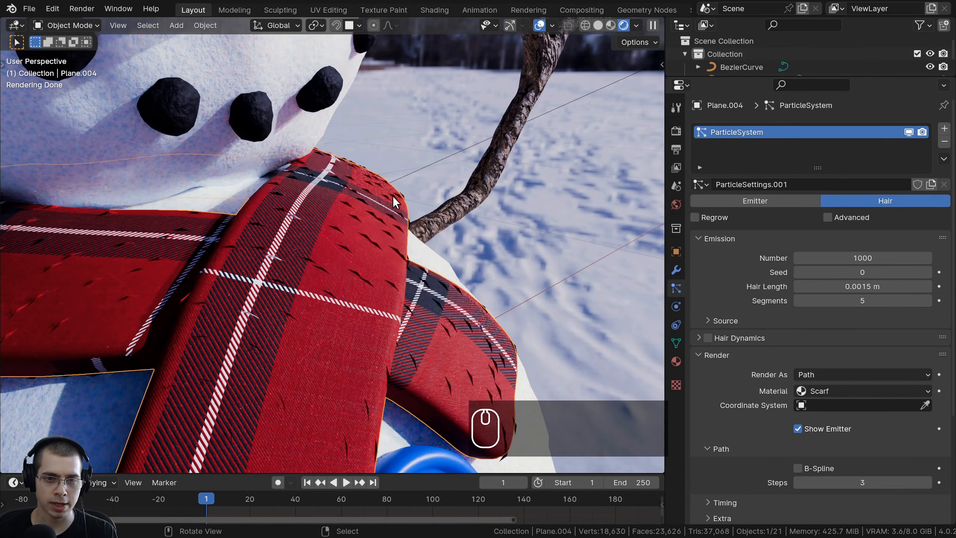
left_click(435, 162, "shift")
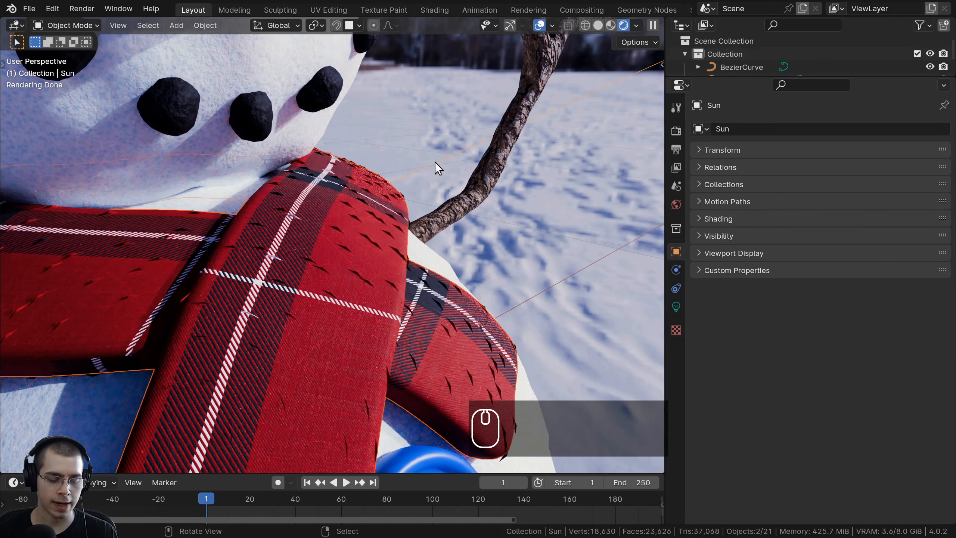
key("shift+h")
scroll(425, 174, "down", 4)
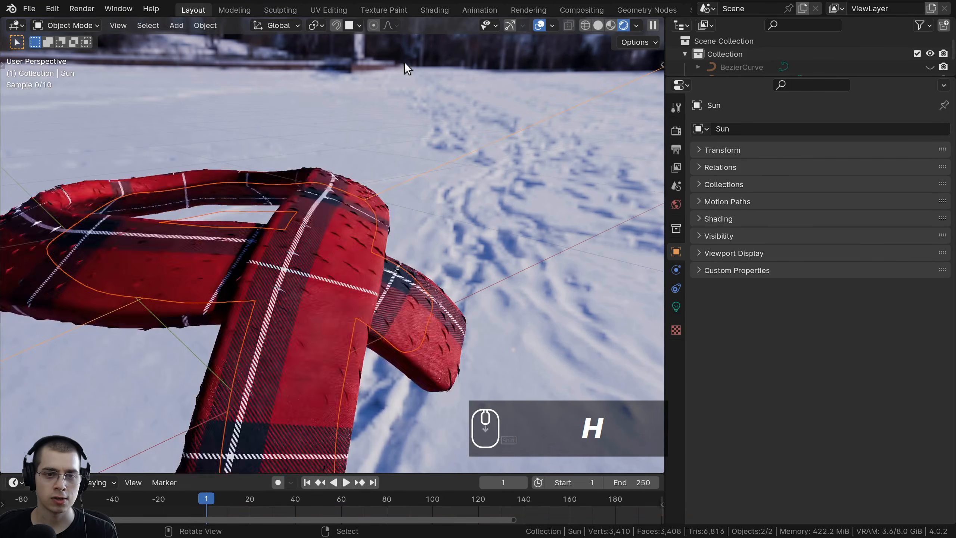
scroll(444, 177, "up", 4)
scroll(433, 203, "up", 2, "shift")
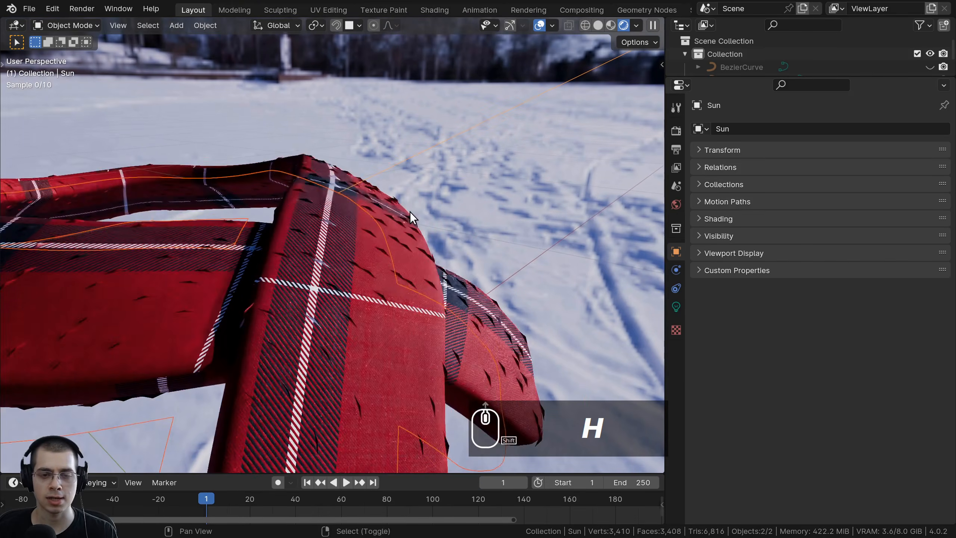
key("alt+a")
Step: Select the scarf and set the root diameter in its Hair Shape settings to 0.1 m
mouse_move(386, 164)
middle_mouse_down()
mouse_move(407, 164)
mouse_move(378, 163)
middle_mouse_up()
scroll(379, 163, "up", 5)
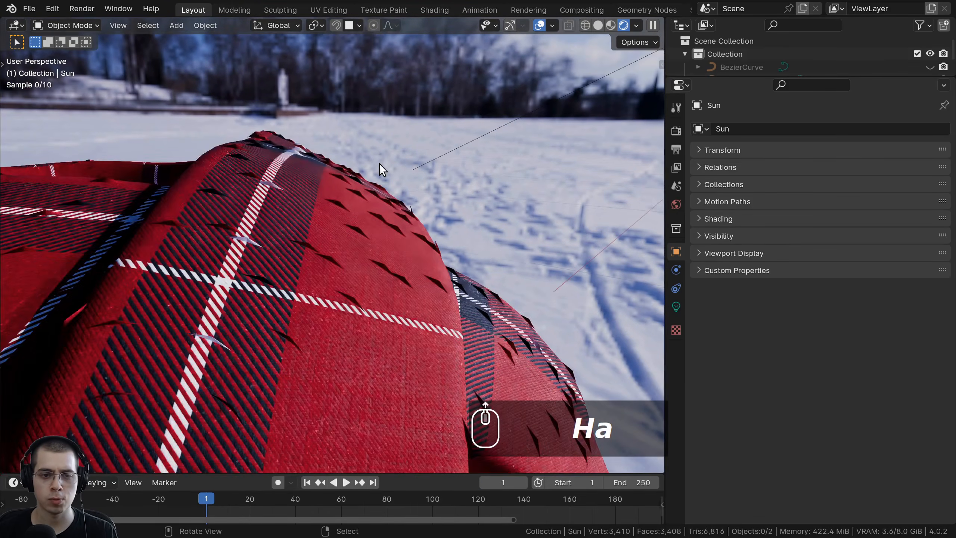
scroll(336, 242, "down", 5)
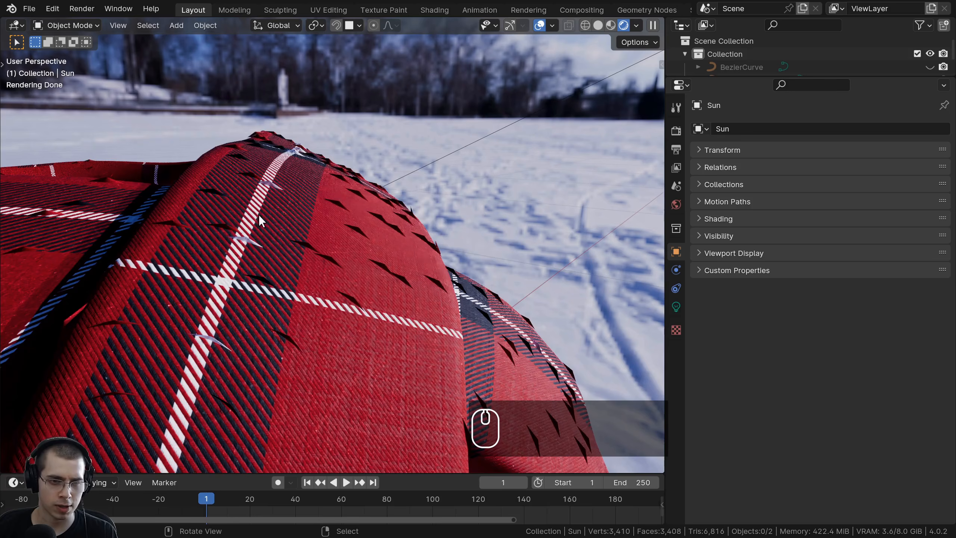
mouse_move(352, 226)
middle_mouse_down("ctrl")
mouse_move(378, 207)
mouse_move(353, 212)
middle_mouse_up("ctrl")
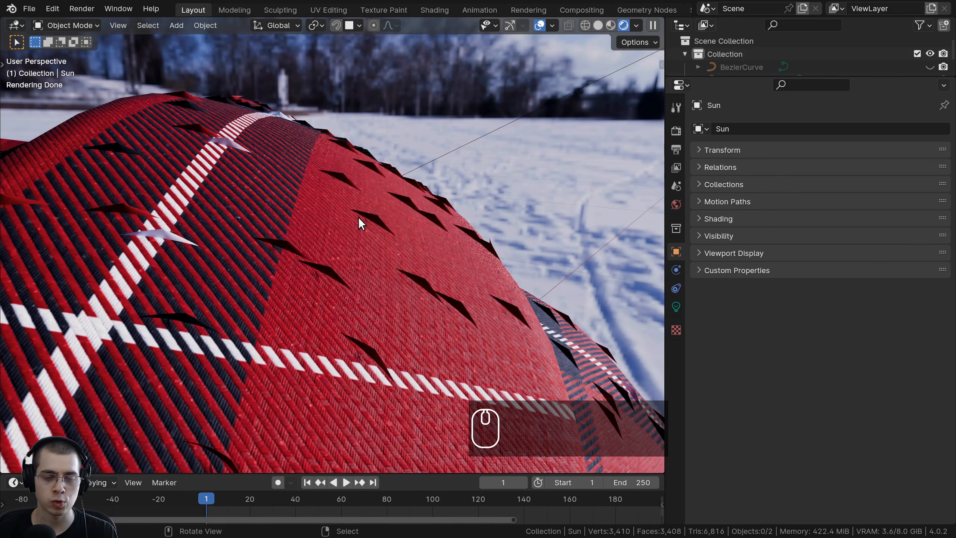
left_click(347, 254)
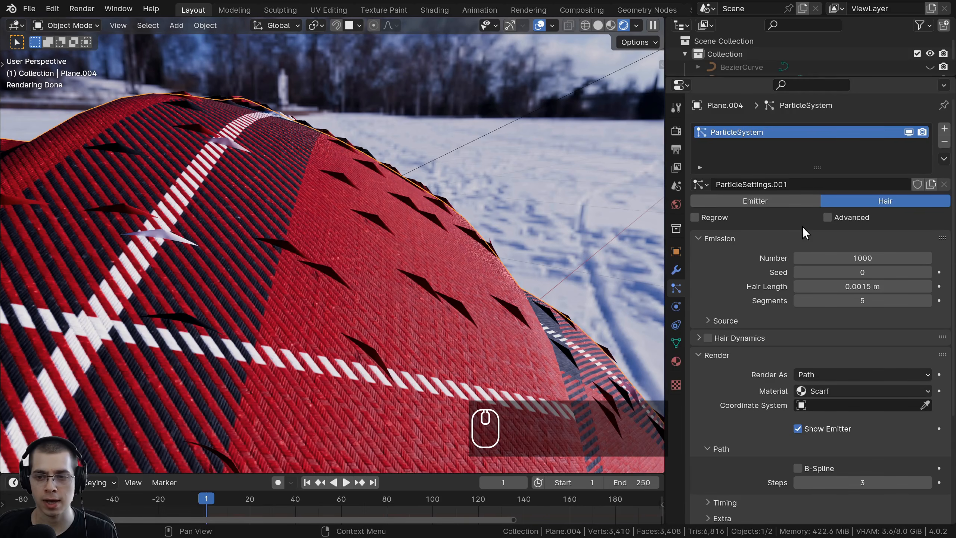
scroll(802, 225, "down", 5)
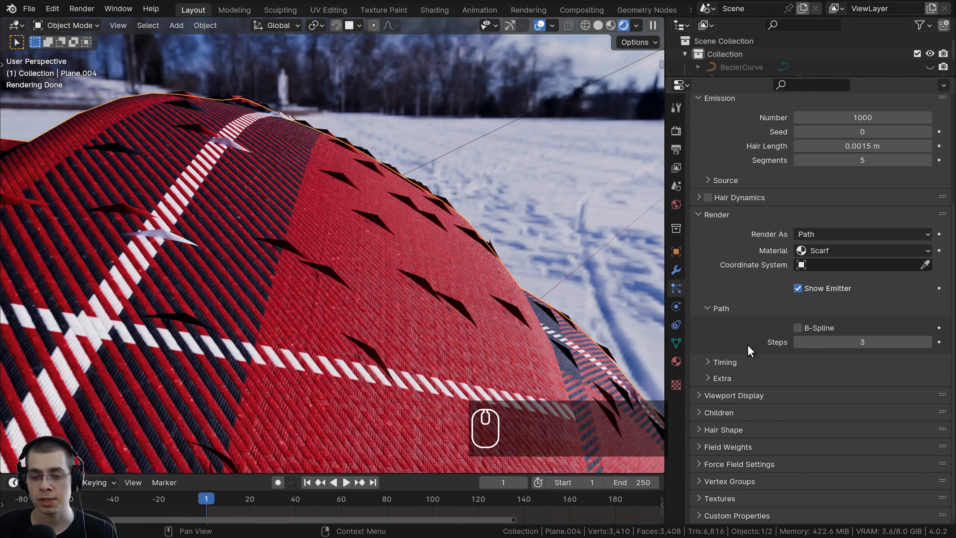
left_click(697, 430)
scroll(742, 190, "down", 1)
scroll(745, 186, "down", 2)
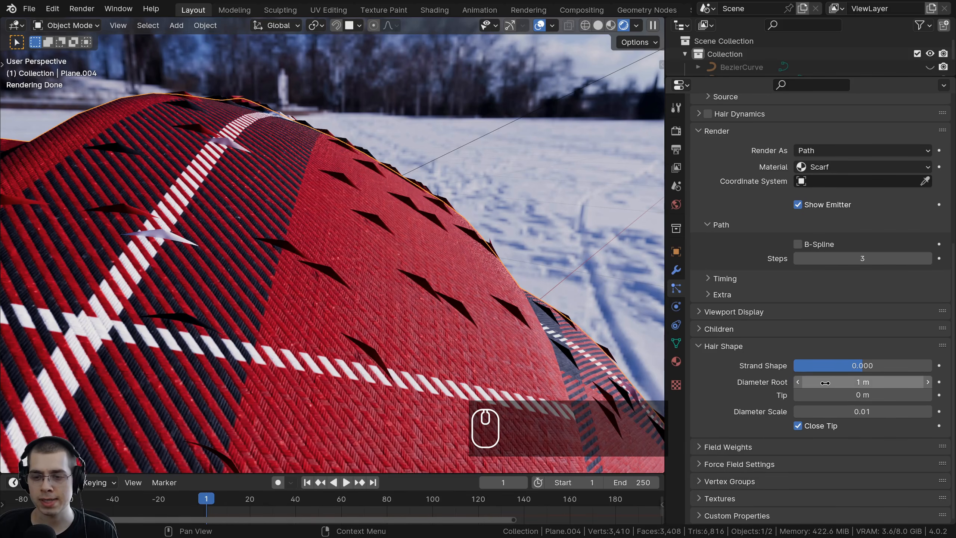
left_click_drag(864, 395, 842, 383, "shift")
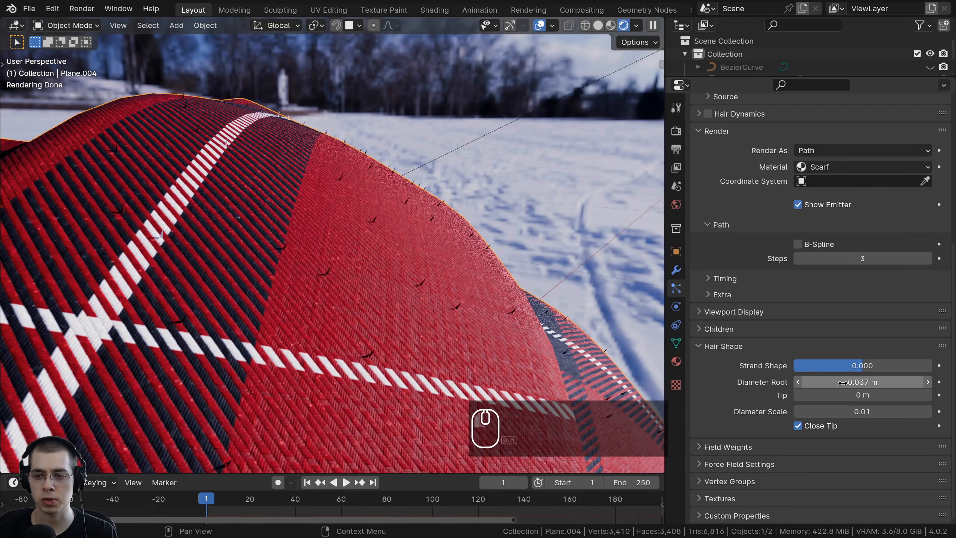
left_click(844, 382)
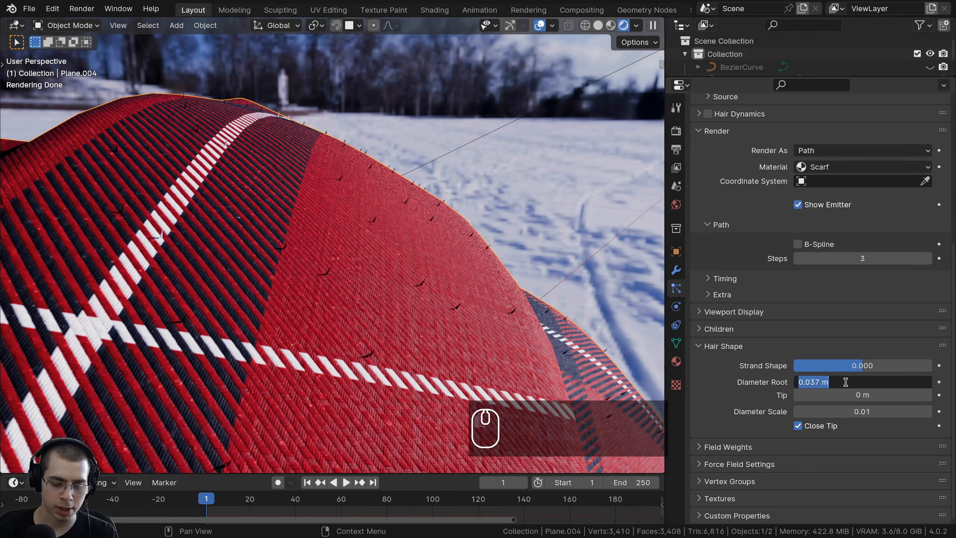
type(".1")
key("Return")
Step: Try out a higher number of hairs for the scarf's particle system
middle_click_drag(420, 251, 472, 147, "ctrl")
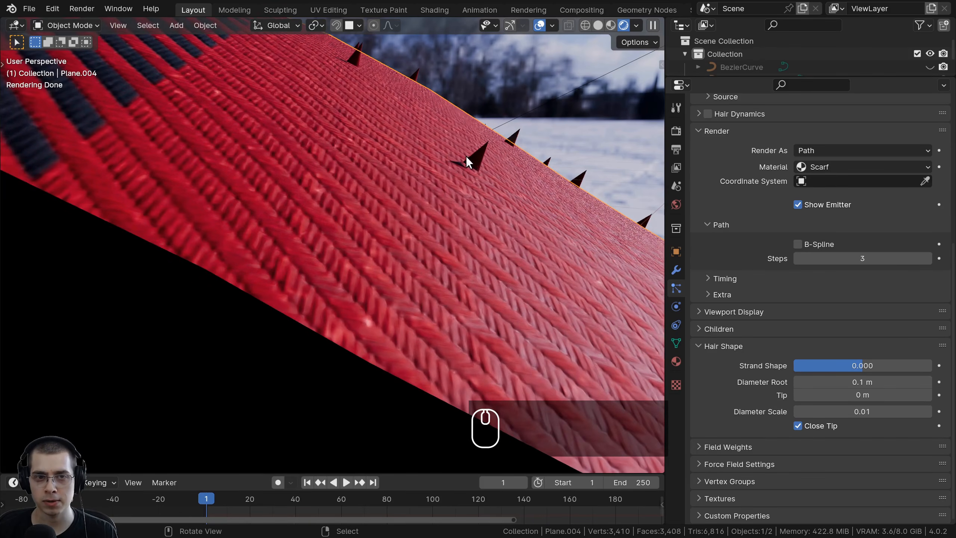
scroll(356, 210, "down", 10)
scroll(354, 217, "up", 3)
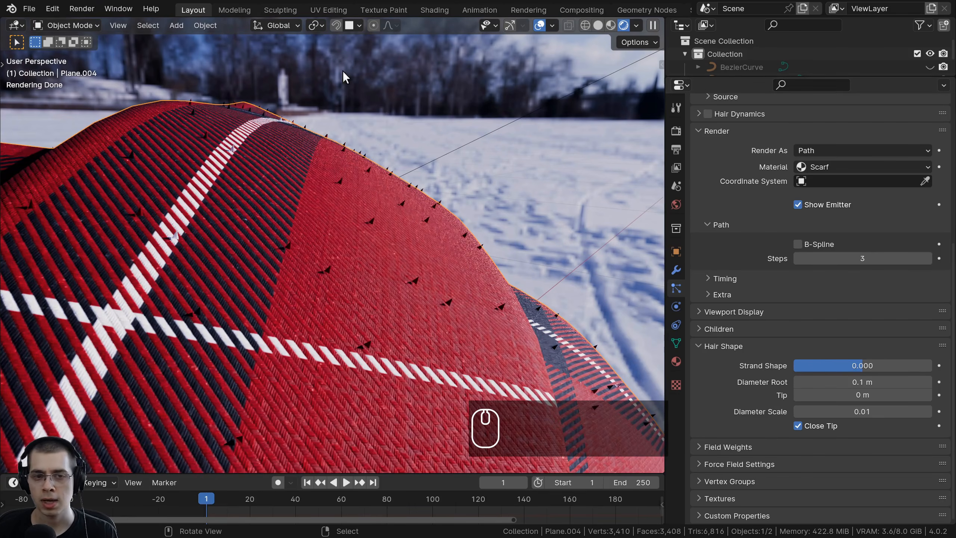
scroll(427, 208, "down", 5)
scroll(427, 208, "up", 3)
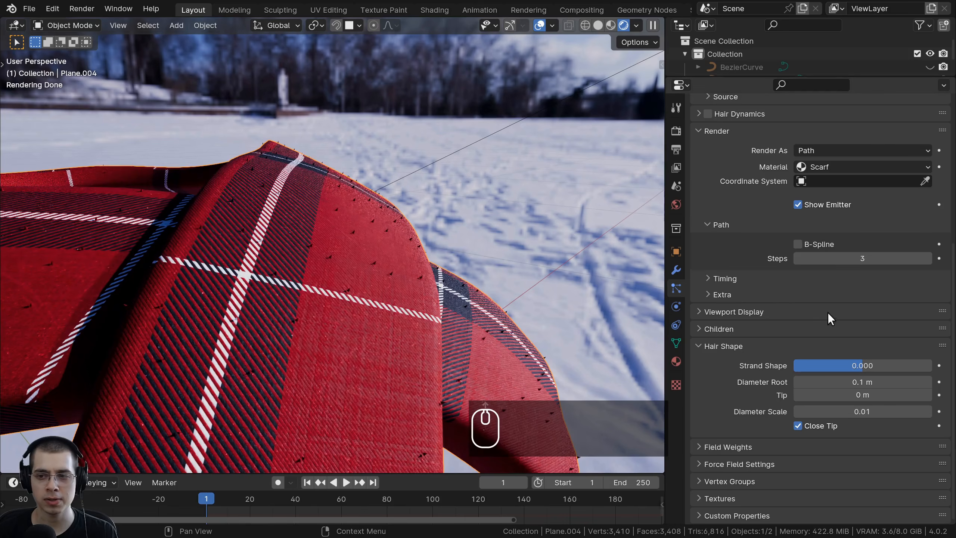
scroll(830, 235, "up", 12)
left_click_drag(830, 258, 930, 258)
right_click(824, 256)
Step: Switch the children of the scarf's hair particles to Interpolated
scroll(350, 221, "up", 6)
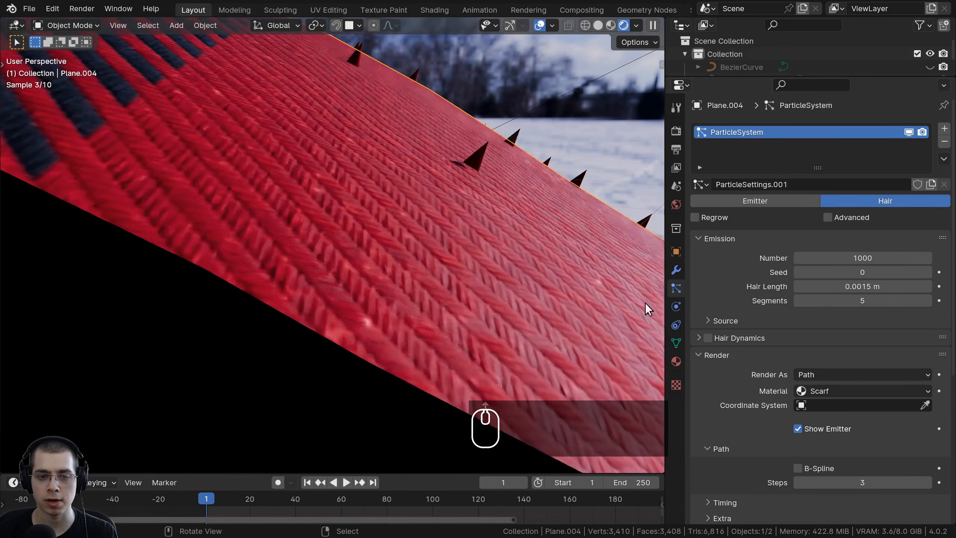
scroll(625, 309, "down", 6)
scroll(808, 302, "down", 8)
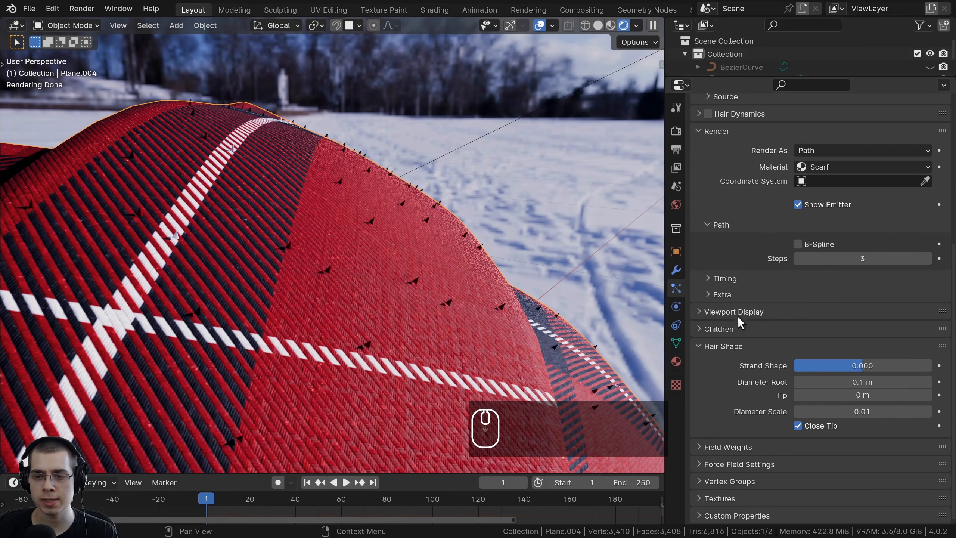
left_click(699, 328)
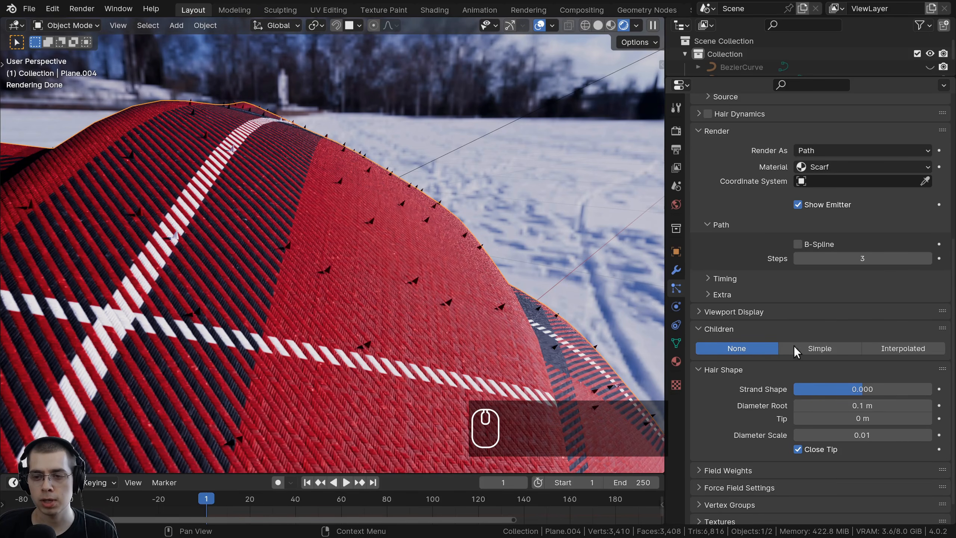
left_click(872, 347)
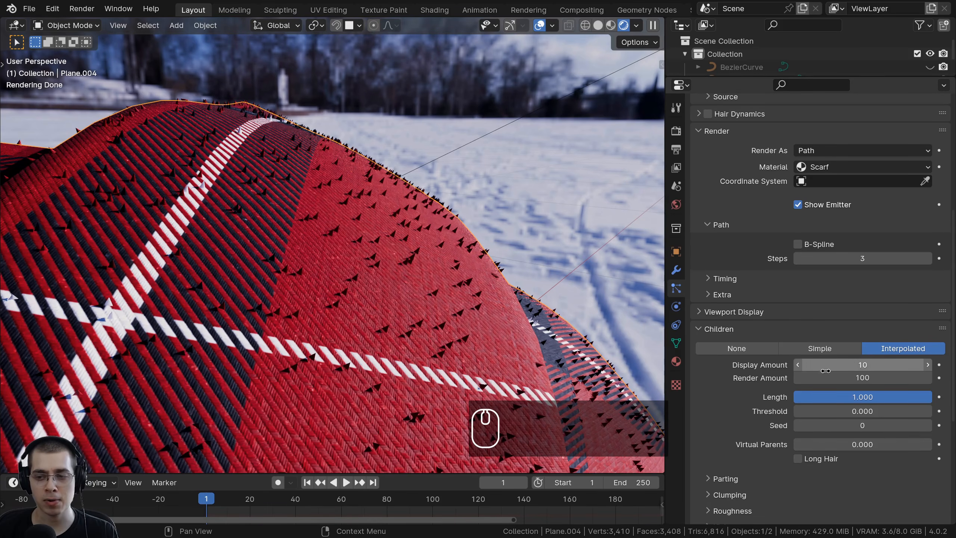
Step: Set the display amount of the scarf's interpolated child hairs to 100
key("space")
key("space")
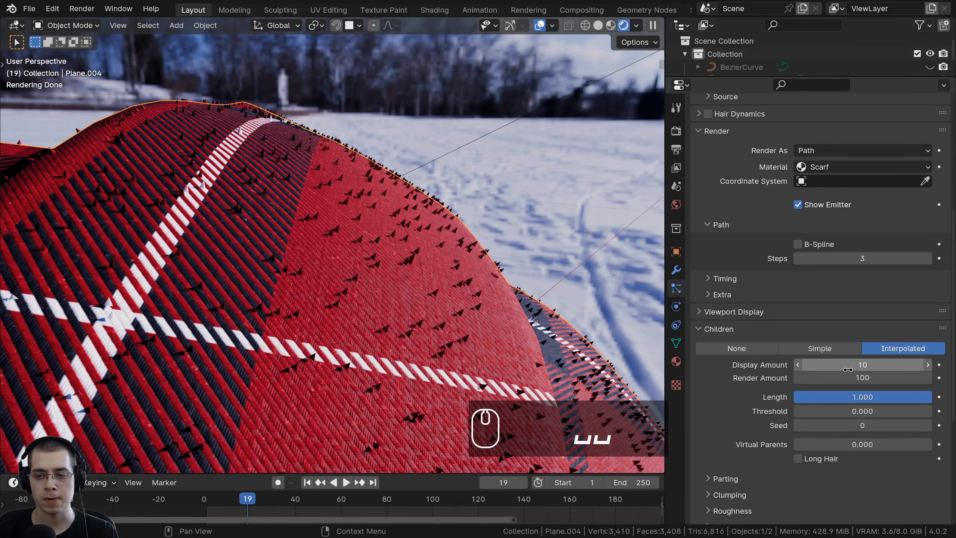
mouse_move(849, 365)
left_mouse_down()
mouse_move(820, 365)
mouse_move(849, 365)
left_mouse_up()
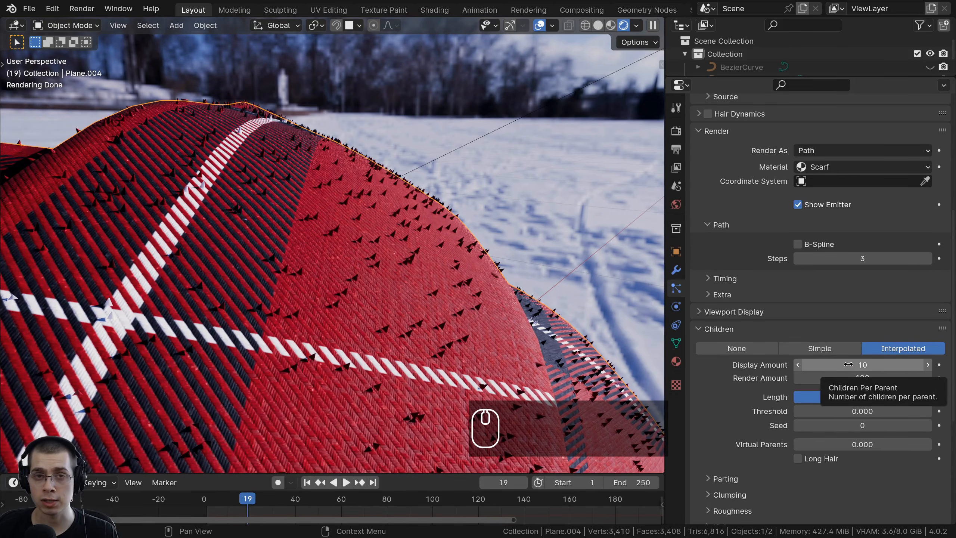
middle_click_drag(430, 215, 428, 184, "shift")
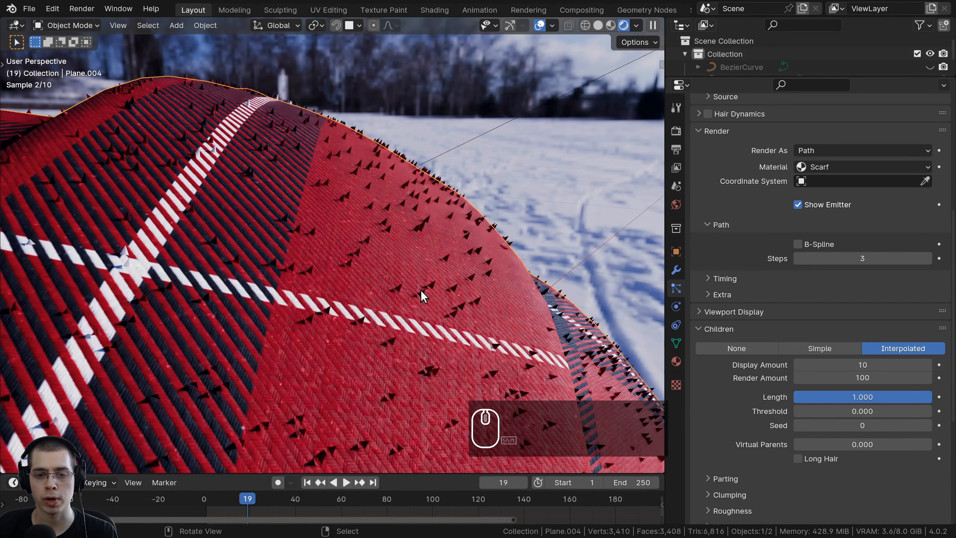
double_click(863, 364)
type("100")
key("Return")
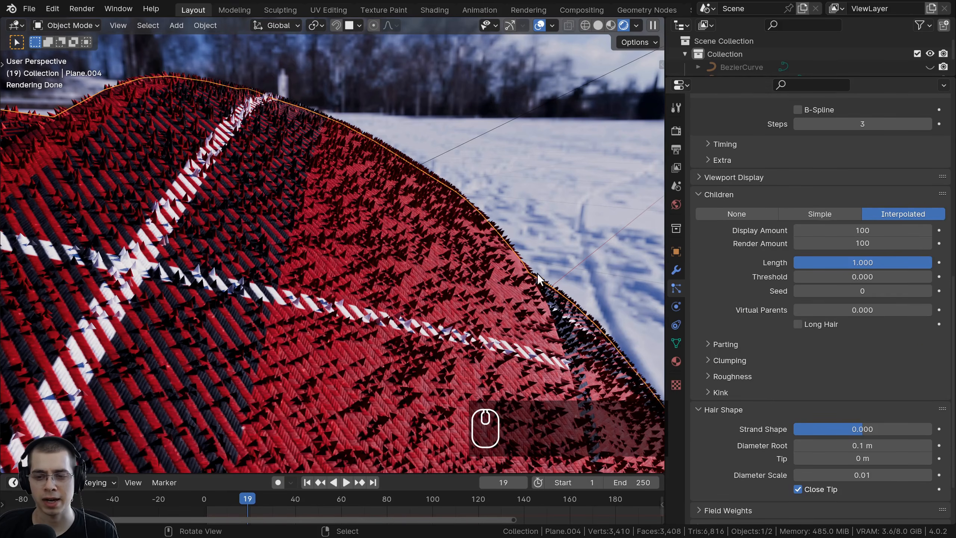
Step: Try a random roughness of 0.1 for the scarf's interpolated child hairs
scroll(722, 303, "down", 2)
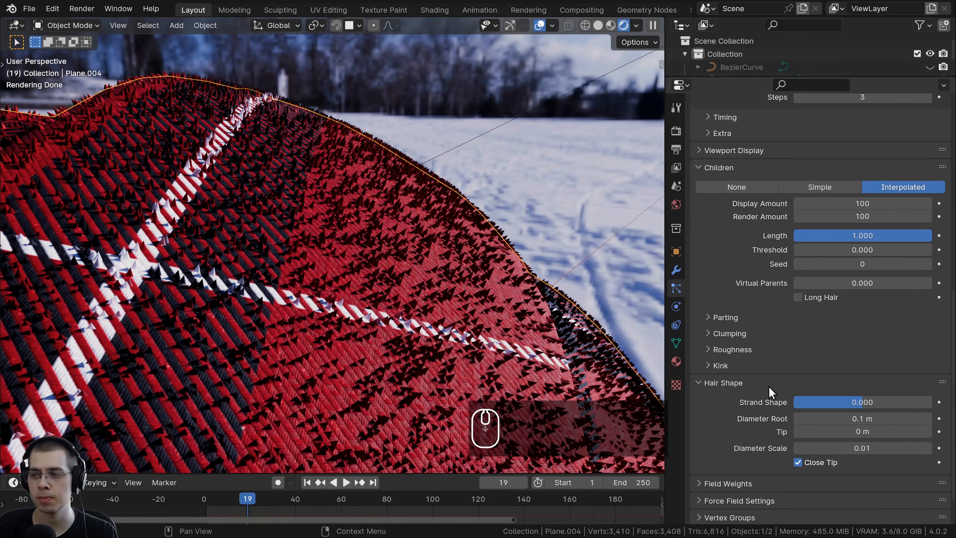
left_click(710, 349)
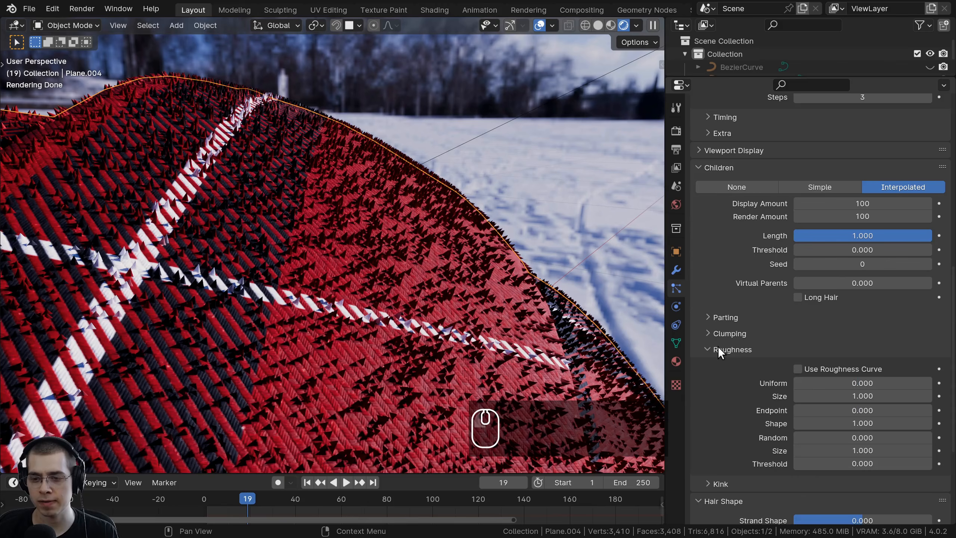
scroll(700, 415, "down", 4)
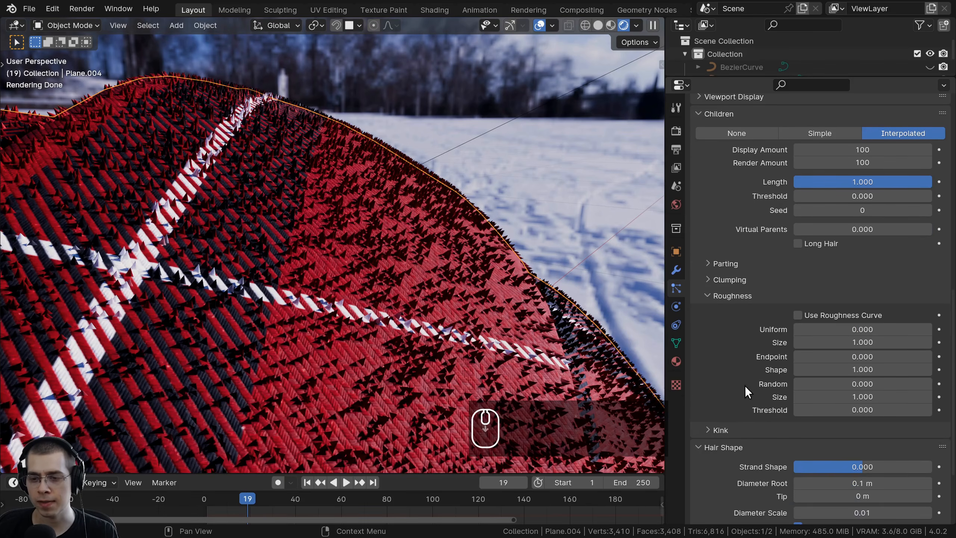
left_click(845, 385, "shift")
left_click_drag(845, 385, 851, 385, "shift")
left_click(848, 386)
type(".1")
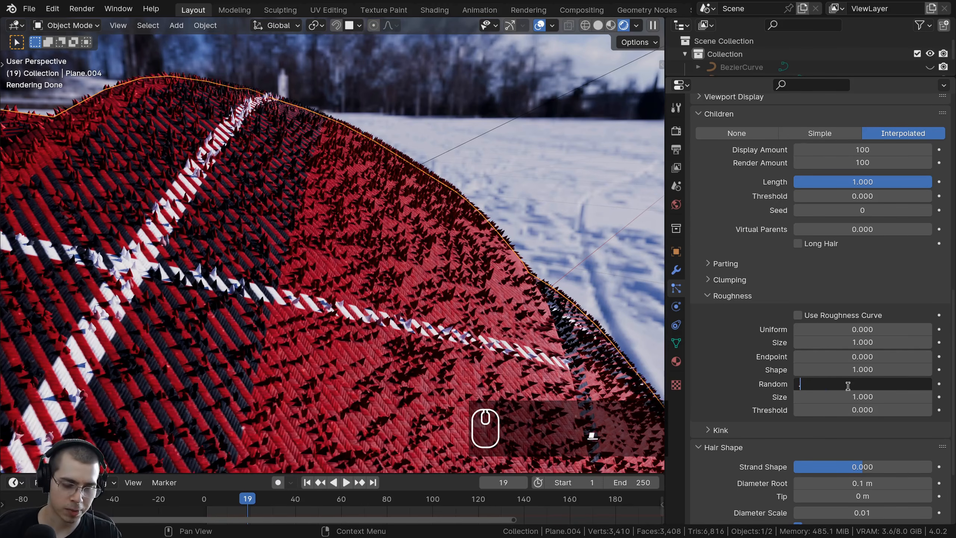
key("Return")
Step: Deselect the scarf and set the random roughness of its child hairs to 0.015
scroll(469, 263, "down", 5)
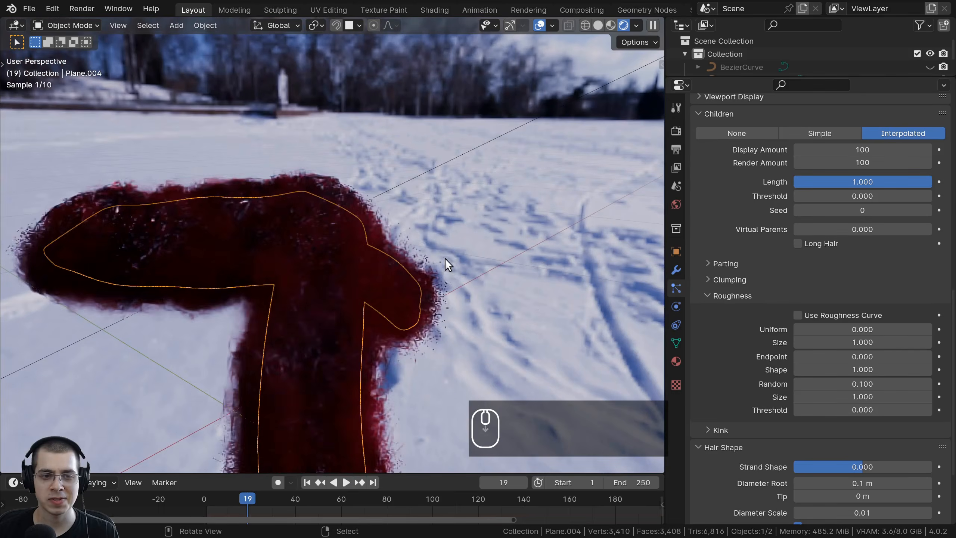
key("a")
key("a")
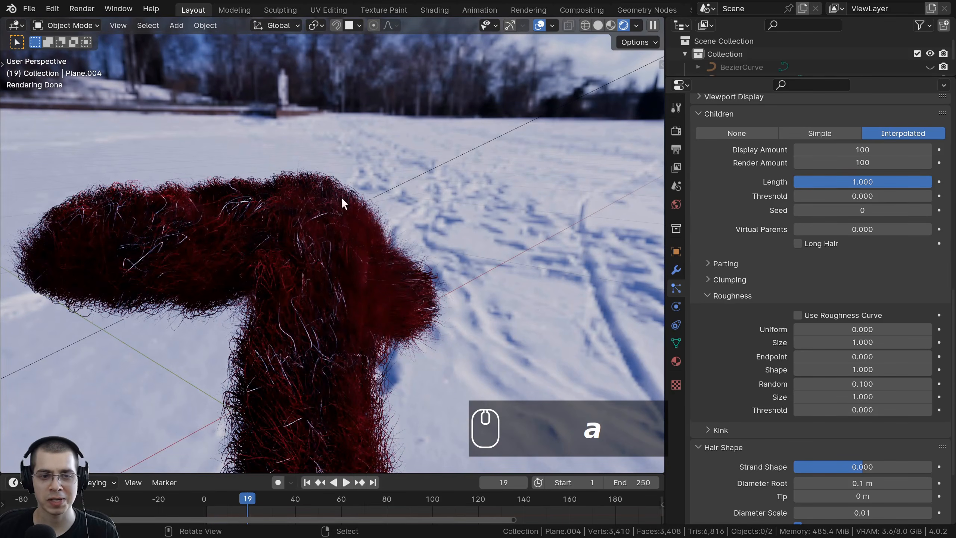
scroll(269, 244, "down", 3)
middle_click_drag(205, 242, 369, 252)
scroll(320, 248, "up", 6)
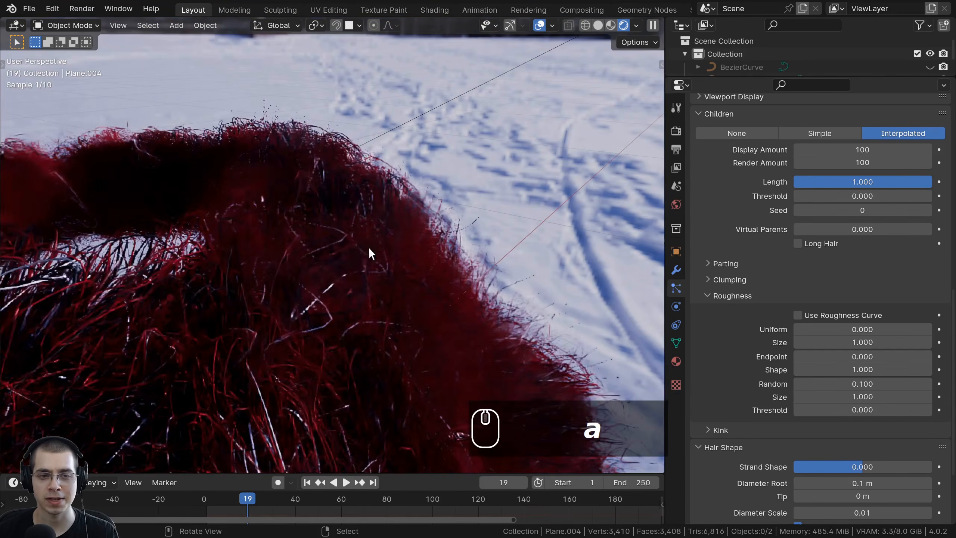
left_click(861, 385)
key("BackSpace")
type(".")
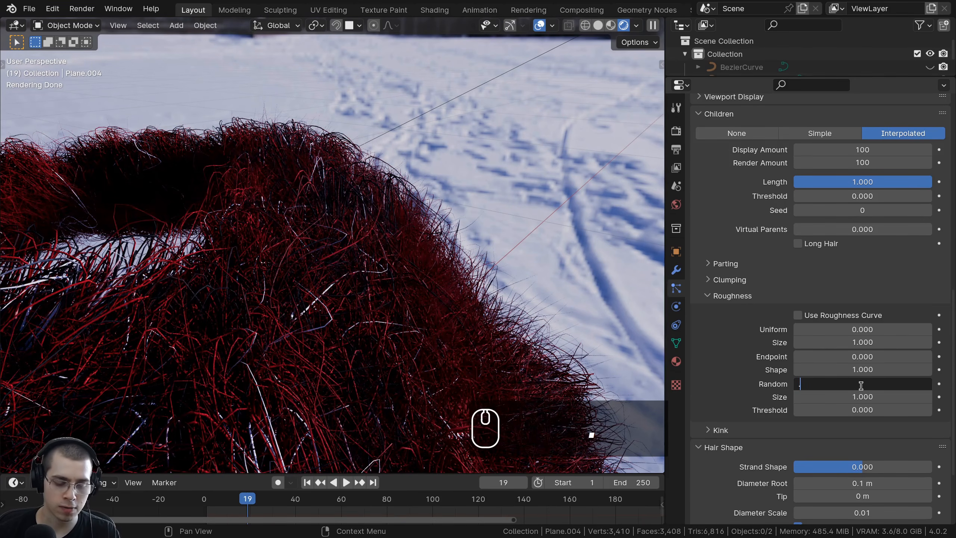
type("015")
key("Return")
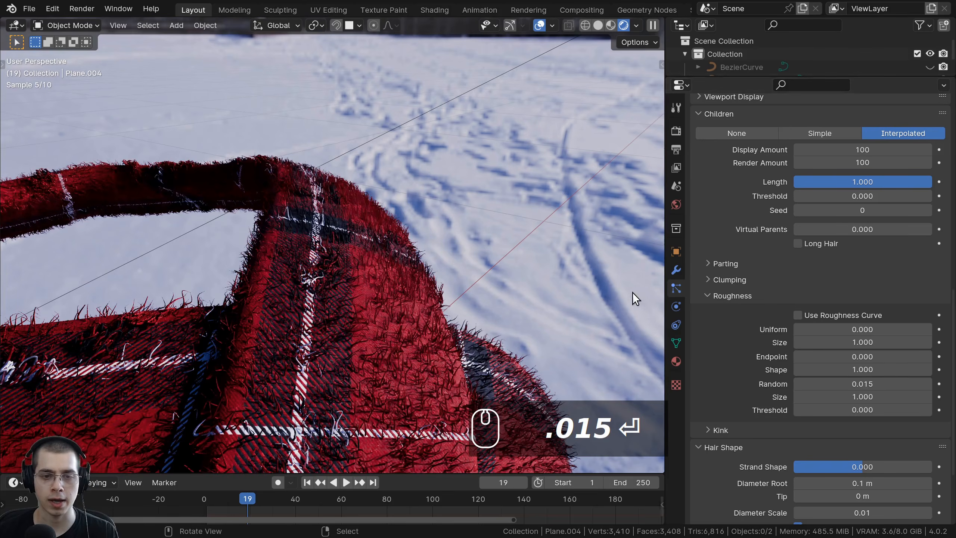
Step: Examine the roughened scarf hairs up close and from a distance
middle_click_drag(399, 316, 416, 239)
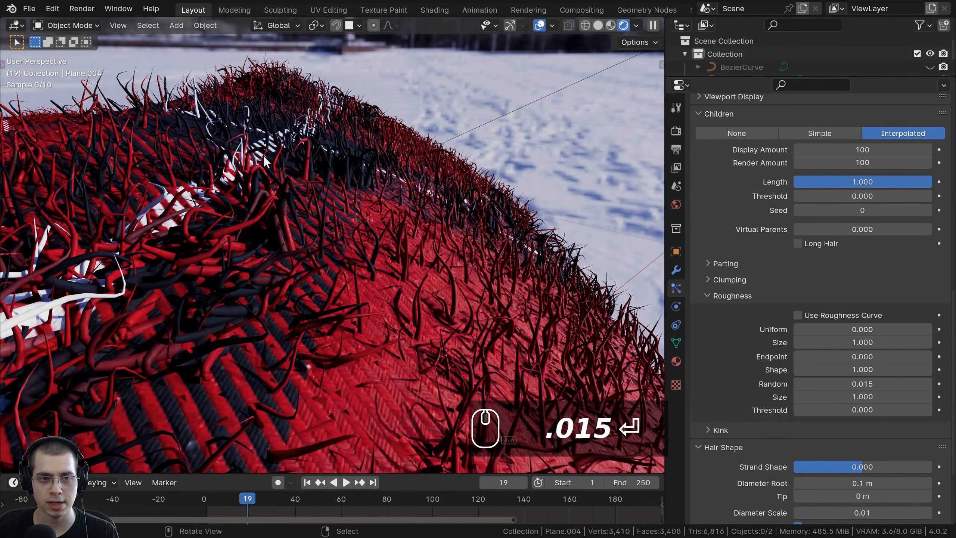
scroll(339, 198, "down", 8)
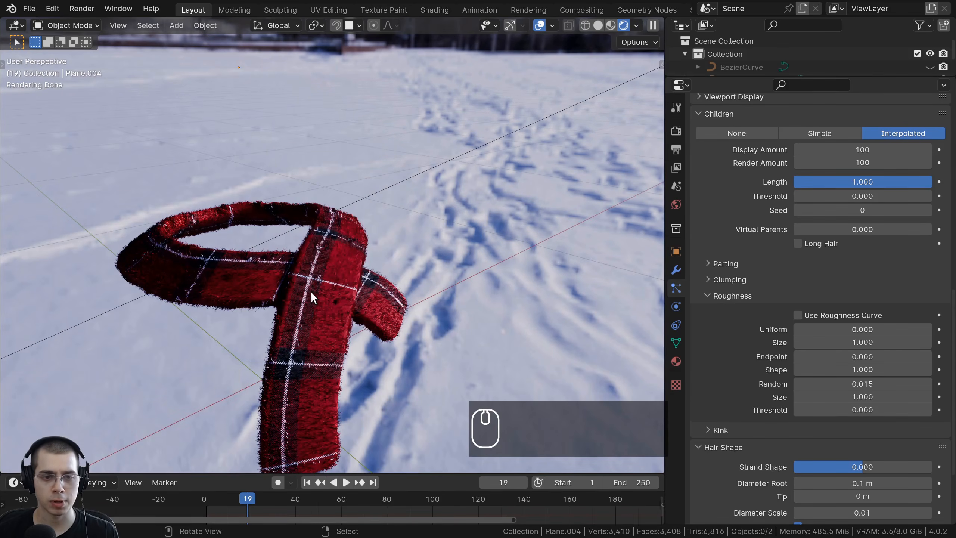
scroll(350, 279, "up", 8)
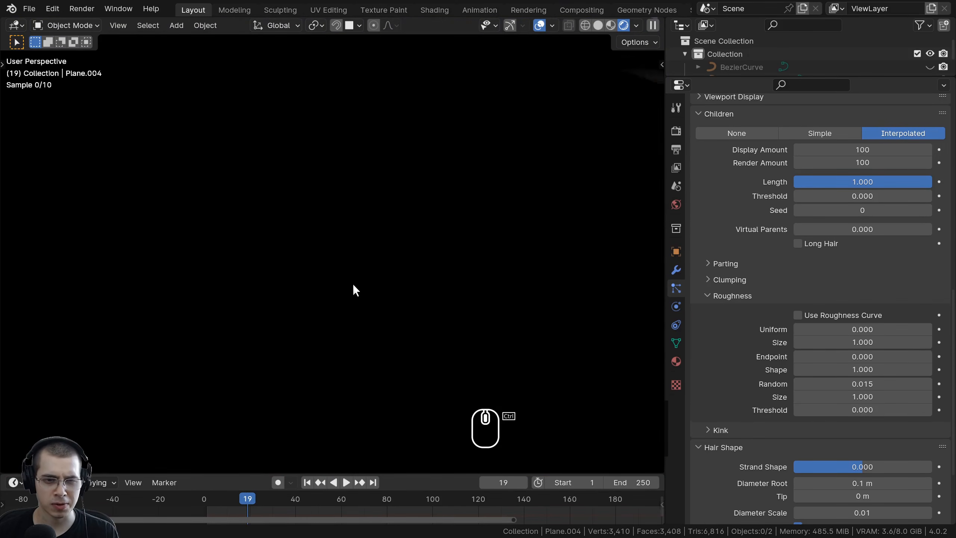
middle_click_drag(352, 283, 353, 167, "ctrl")
middle_click_drag(412, 168, 326, 174, "ctrl")
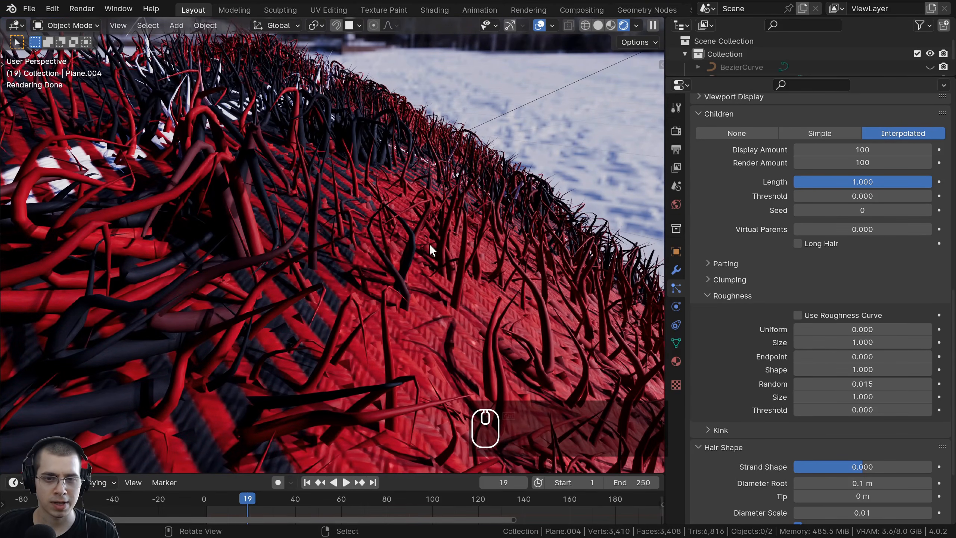
scroll(439, 255, "down", 8)
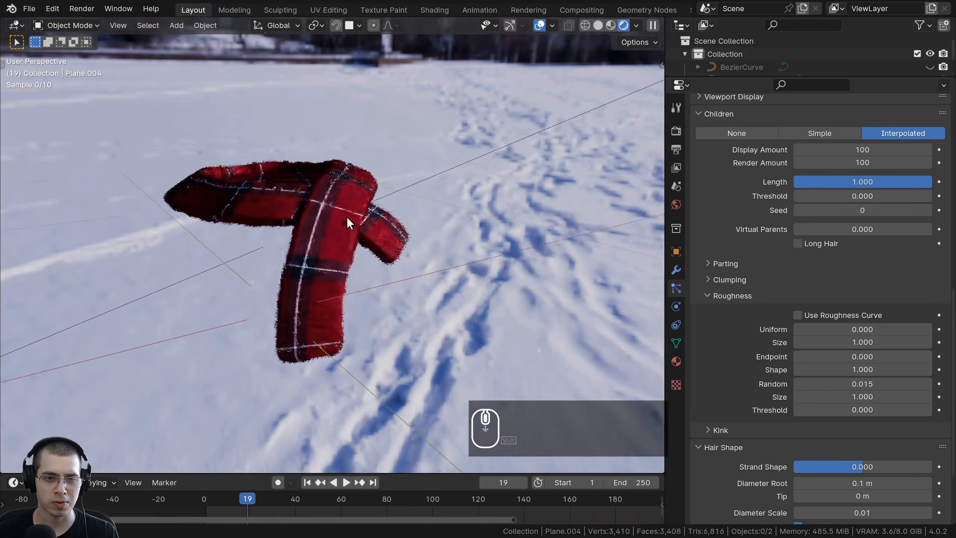
middle_click_drag(346, 217, 375, 145)
middle_click_drag(370, 211, 359, 274)
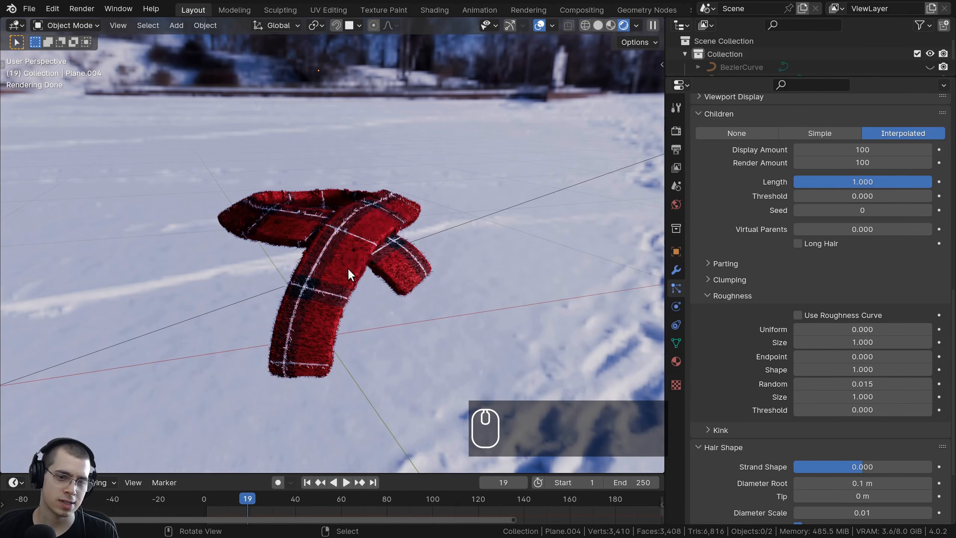
scroll(348, 268, "up", 6)
key("ctrl+b")
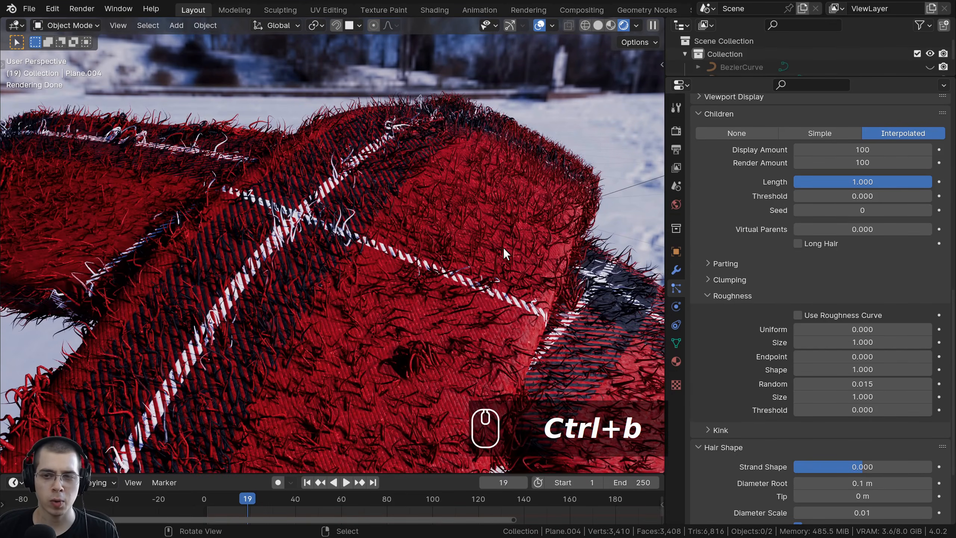
Step: Set the emission number of the scarf's hair particle system to 2000
scroll(844, 297, "up", 12)
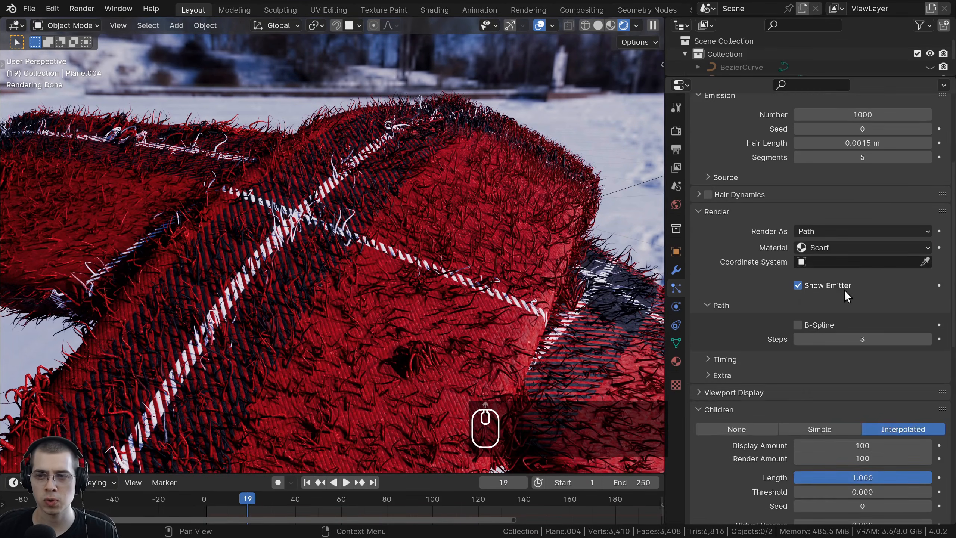
scroll(844, 289, "up", 8)
left_click(828, 262)
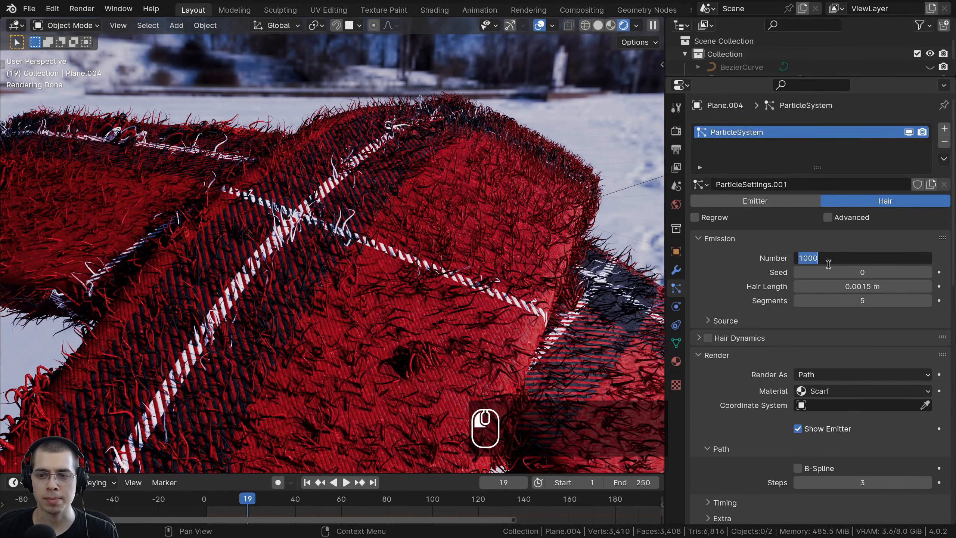
left_click(802, 259)
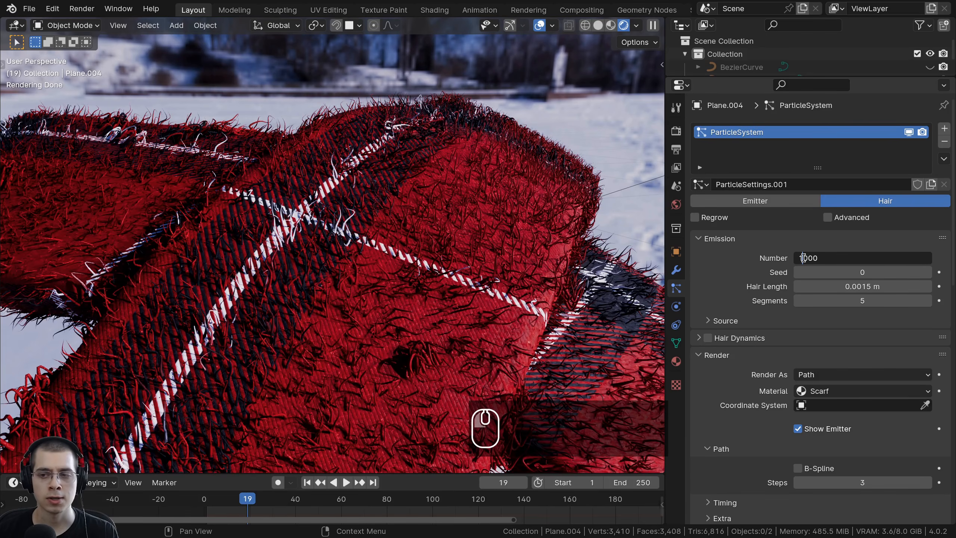
type("2")
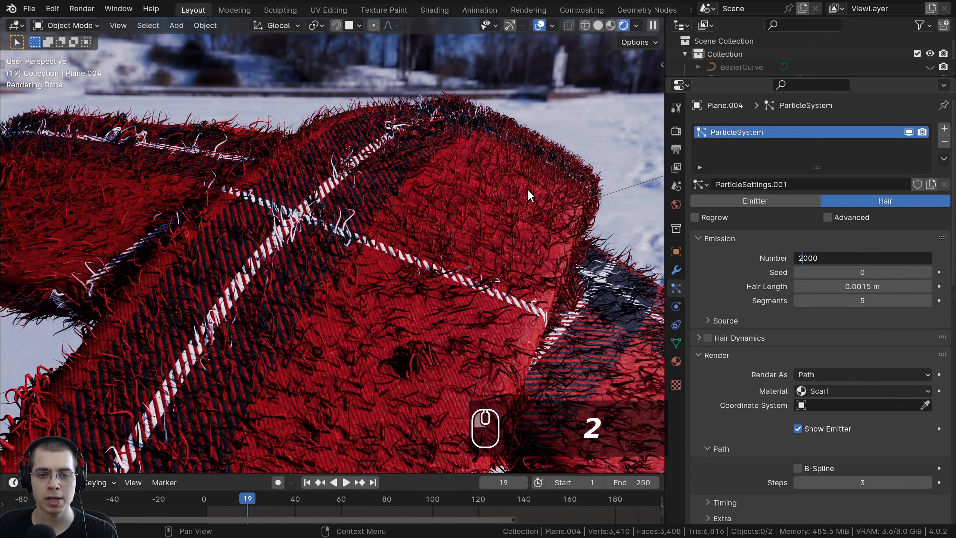
key("Return")
scroll(438, 320, "down", 5)
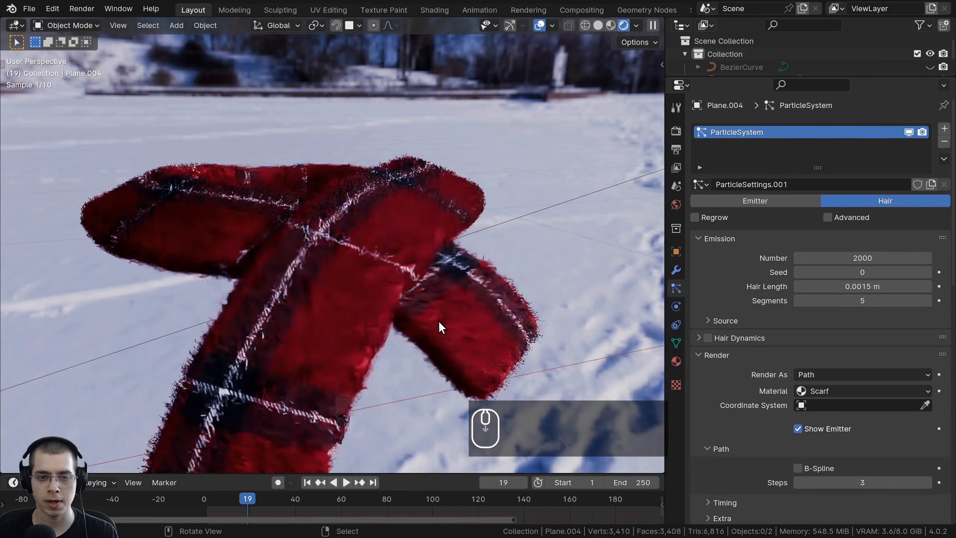
middle_click_drag(438, 320, 657, 277)
Step: Try an emission number of 3000 for the scarf's hairs and return it to 2000
left_click(818, 260)
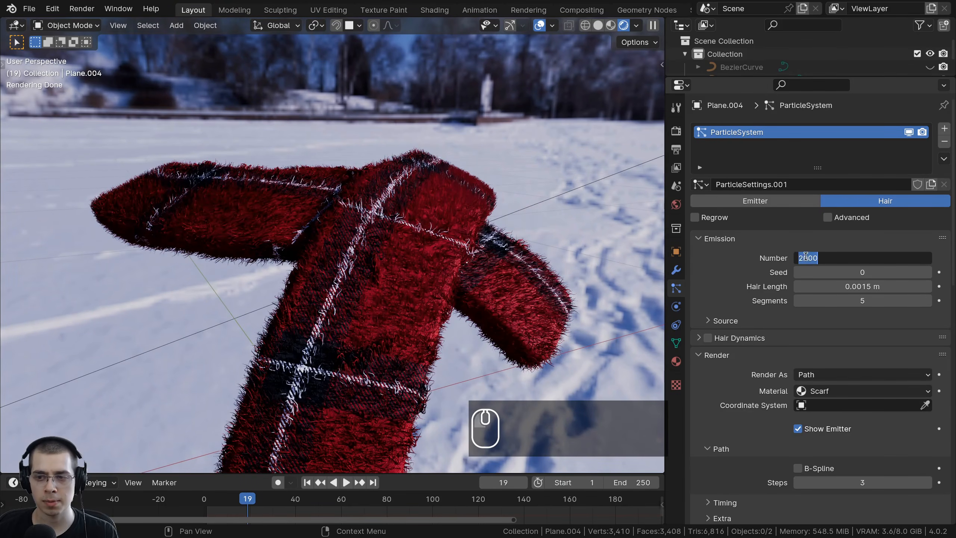
left_click_drag(805, 256, 786, 254)
type("3")
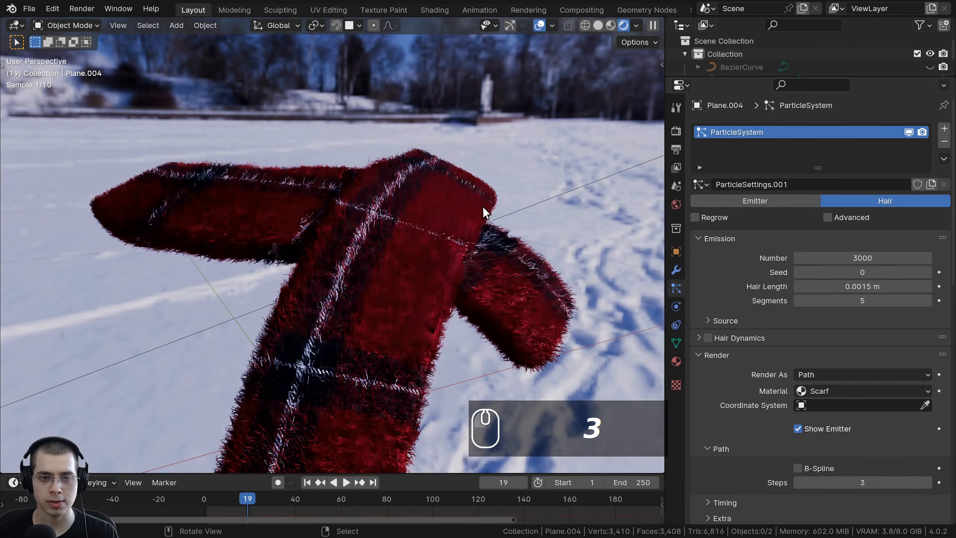
scroll(463, 211, "up", 3)
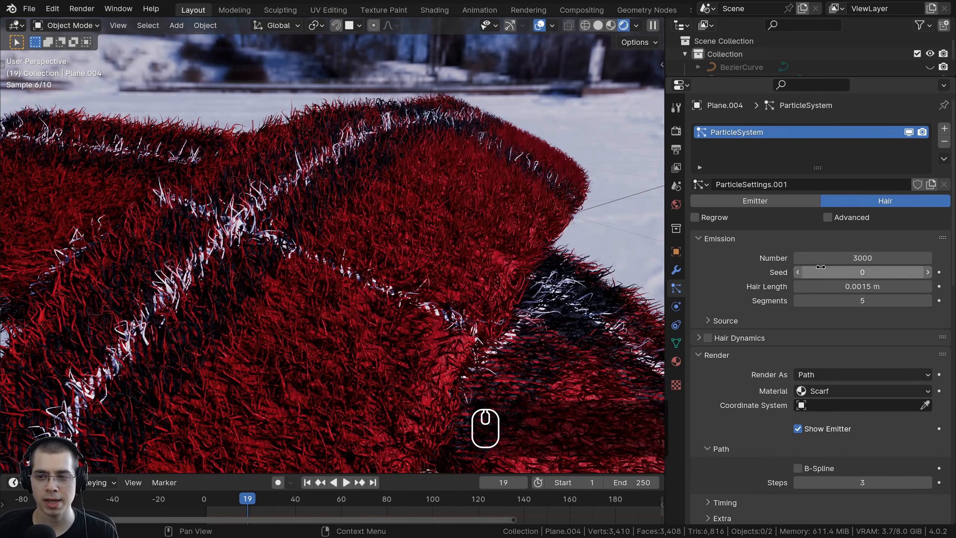
left_click(802, 258)
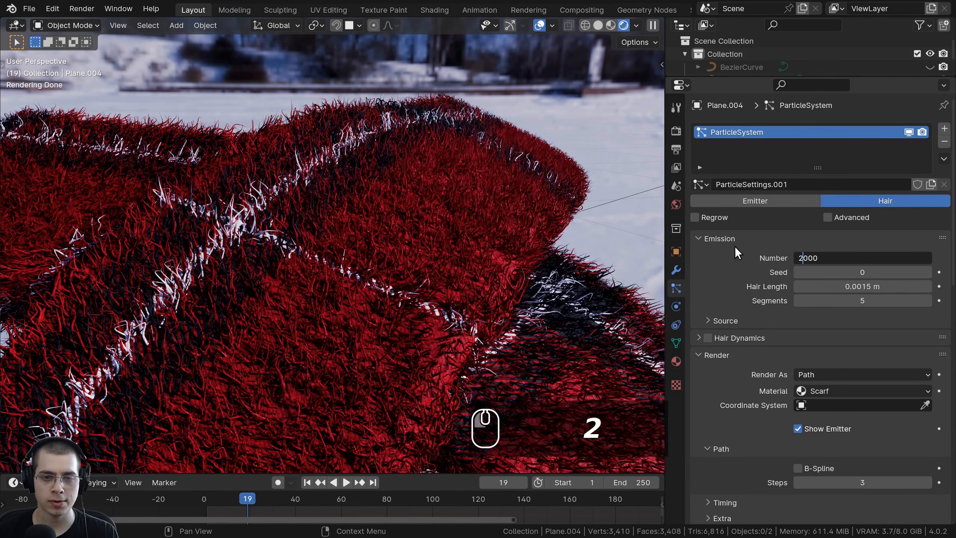
key("Return")
Step: Examine the density and shape of the scarf's fuzz from several angles and distances
scroll(885, 266, "down", 10)
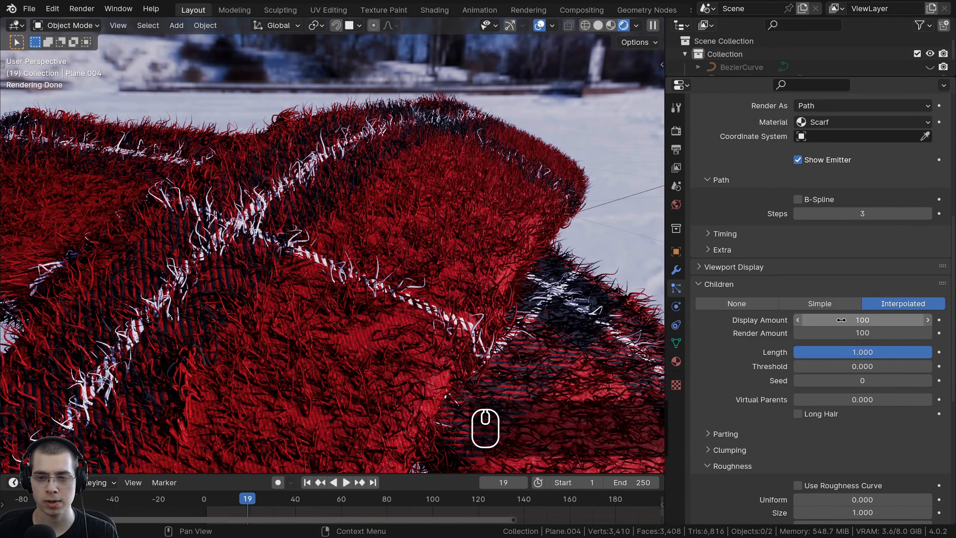
scroll(390, 262, "down", 5)
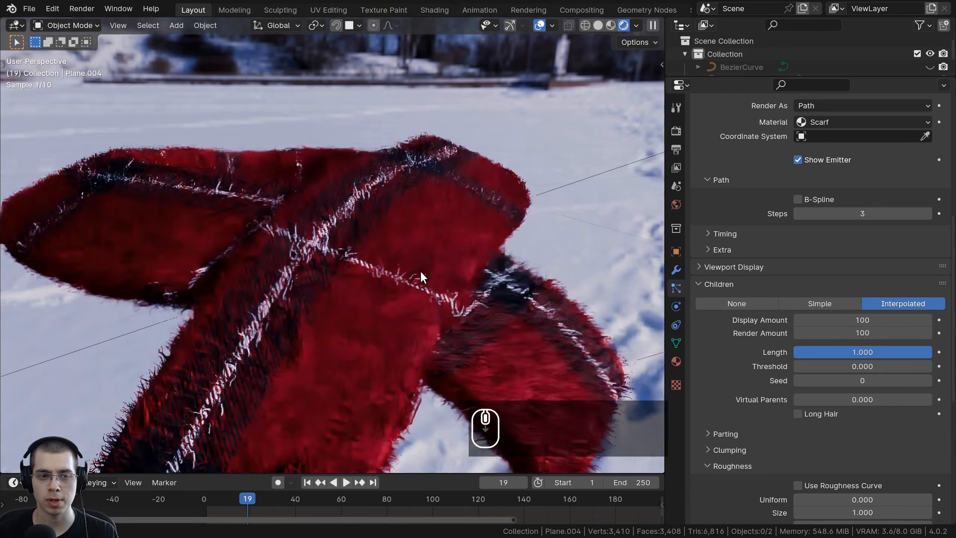
scroll(420, 270, "up", 2)
middle_click_drag(419, 253, 415, 216, "ctrl")
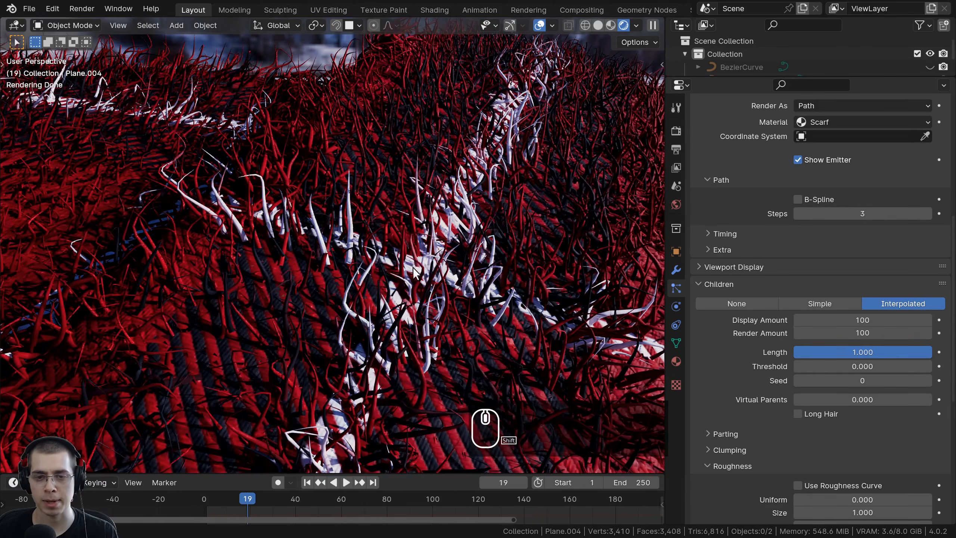
mouse_move(412, 267)
middle_mouse_down("shift")
mouse_move(390, 285)
mouse_move(432, 228)
mouse_move(452, 234)
mouse_move(421, 271)
middle_mouse_up("shift")
middle_click_drag(375, 316, 339, 280, "shift")
scroll(390, 306, "up", 3)
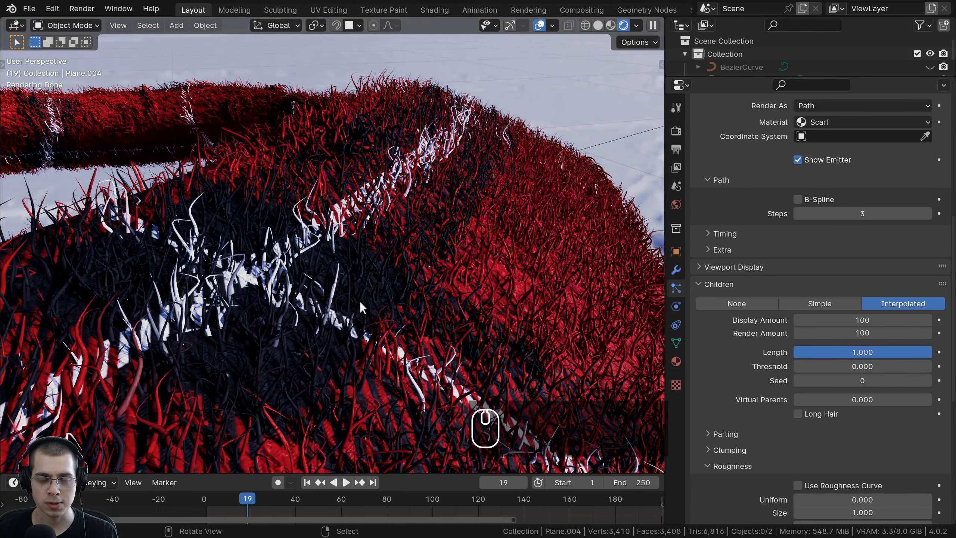
middle_click_drag(321, 264, 444, 156)
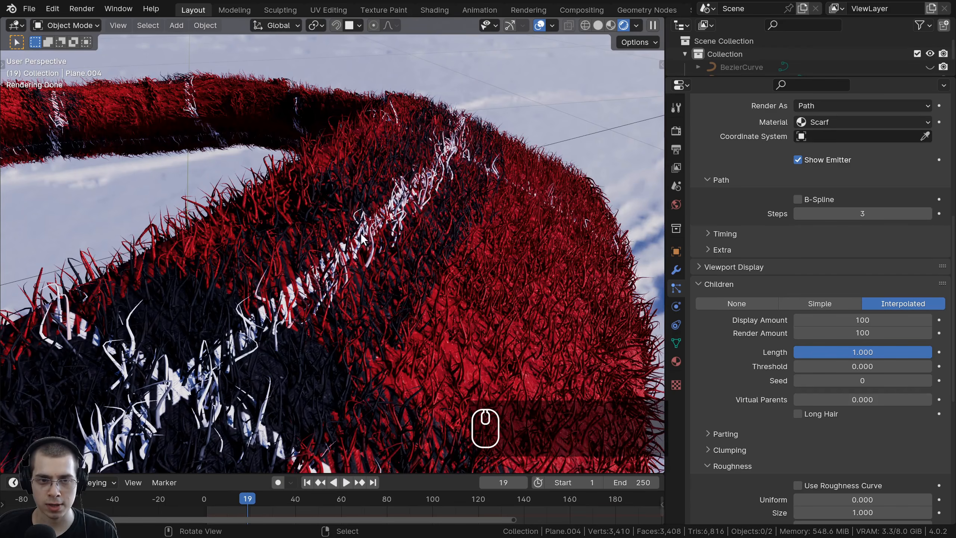
middle_click_drag(360, 233, 378, 297)
scroll(468, 242, "down", 5)
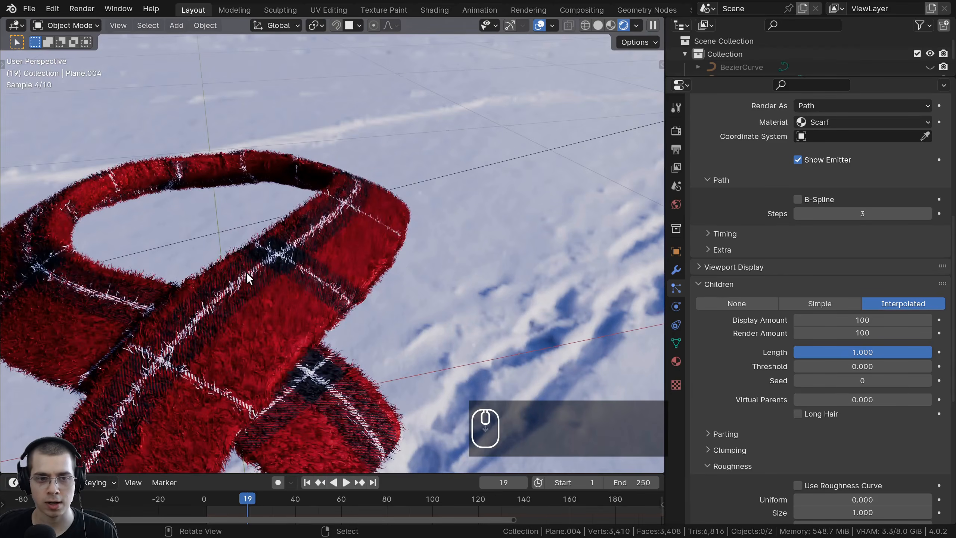
middle_click_drag(246, 272, 352, 269)
scroll(358, 247, "up", 3)
middle_click_drag(388, 235, 393, 221, "ctrl")
scroll(422, 309, "down", 5)
key("ctrl+b")
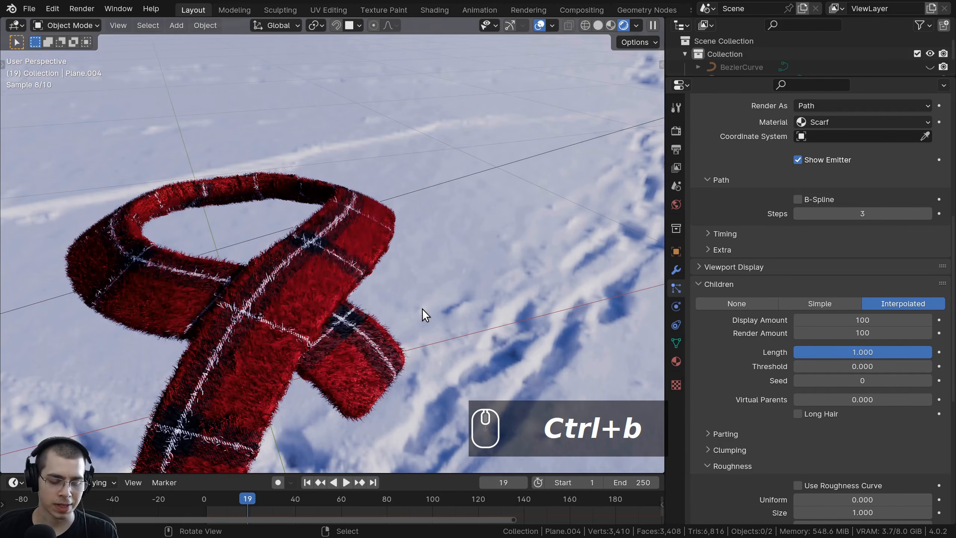
key("alt")
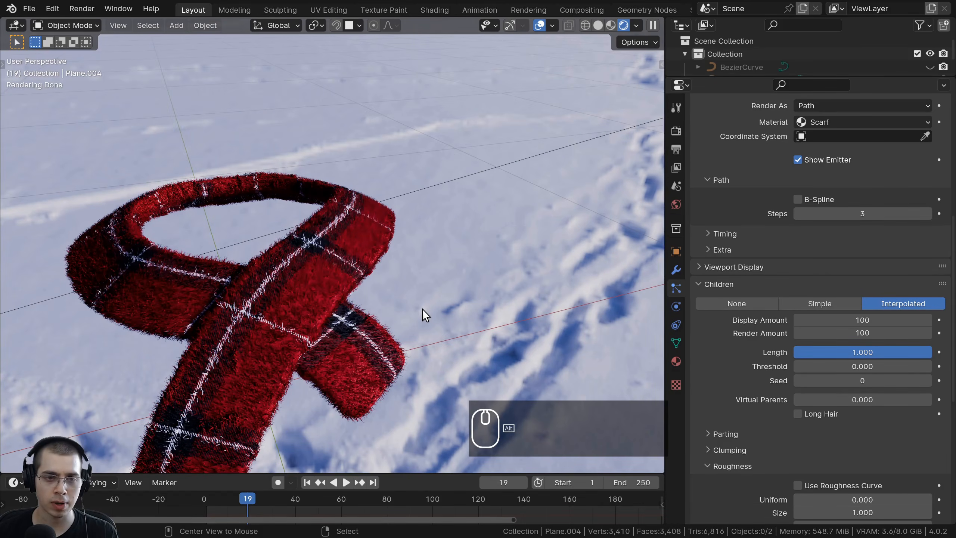
Step: Unhide all hidden objects, clear the selection and view the scarf on the complete snowman
key("alt+h")
key("a")
scroll(357, 282, "down", 4)
middle_click_drag(392, 318, 392, 251)
scroll(438, 266, "up", 3)
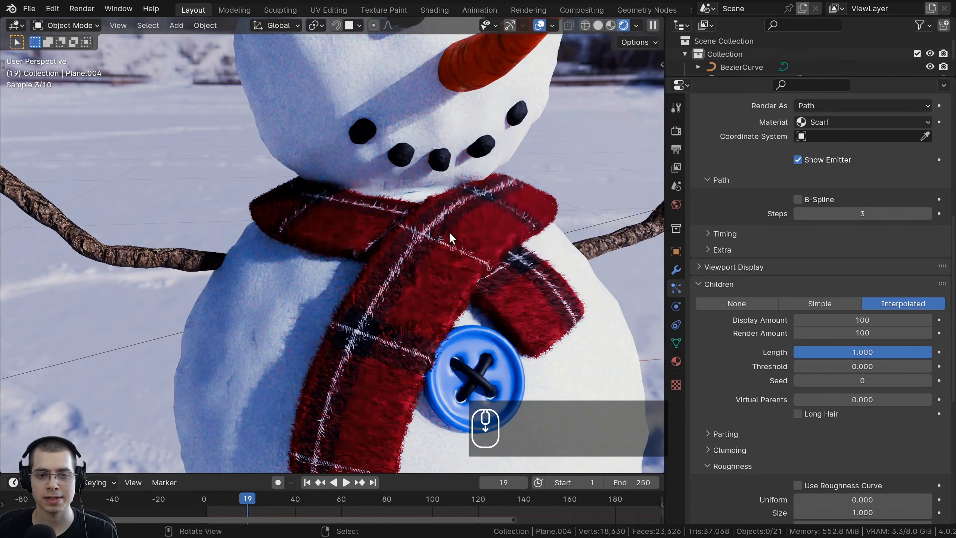
scroll(449, 232, "down", 1)
middle_click_drag(449, 232, 365, 232, "shift")
scroll(434, 214, "down", 2)
Step: Switch the viewport to solid shading and save the snowman file
key("z")
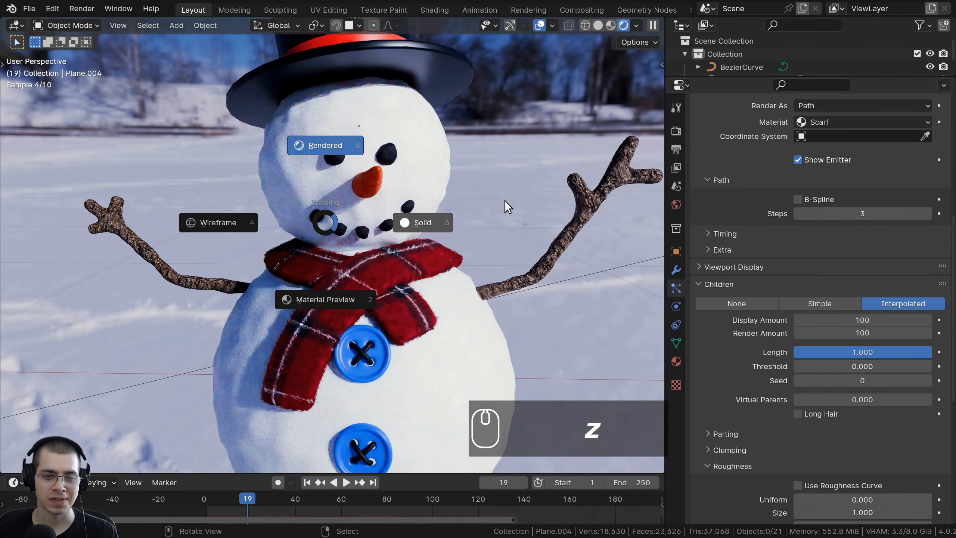
scroll(501, 192, "down", 1)
key("ctrl+s")
middle_click_drag(501, 192, 525, 196)
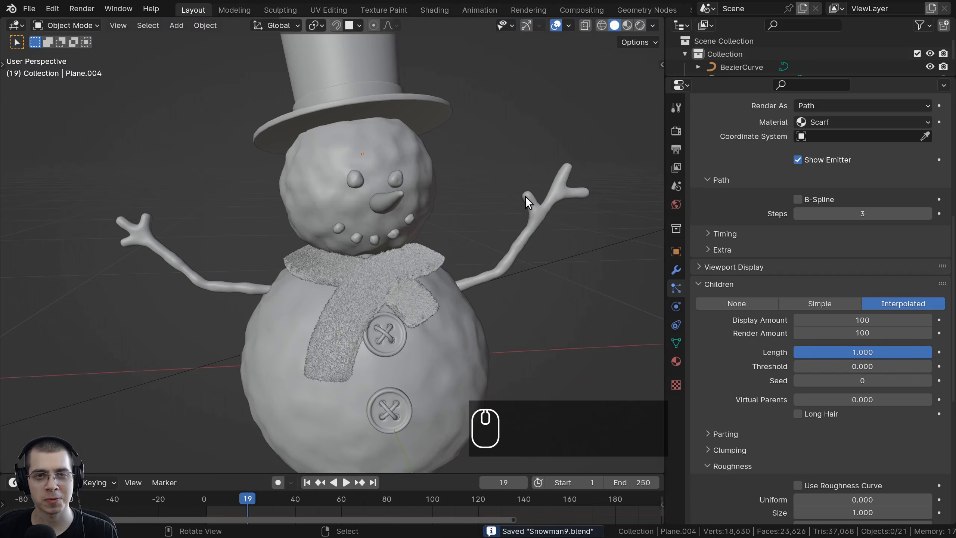
Step: Clear the selection so the snowman's scarf is deselected
middle_click_drag(524, 197, 509, 204)
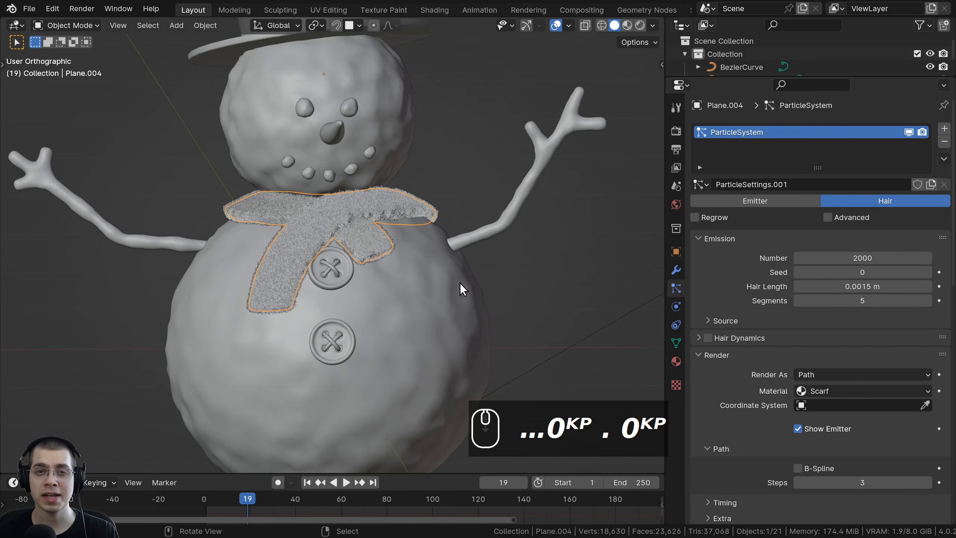
key("alt+a")
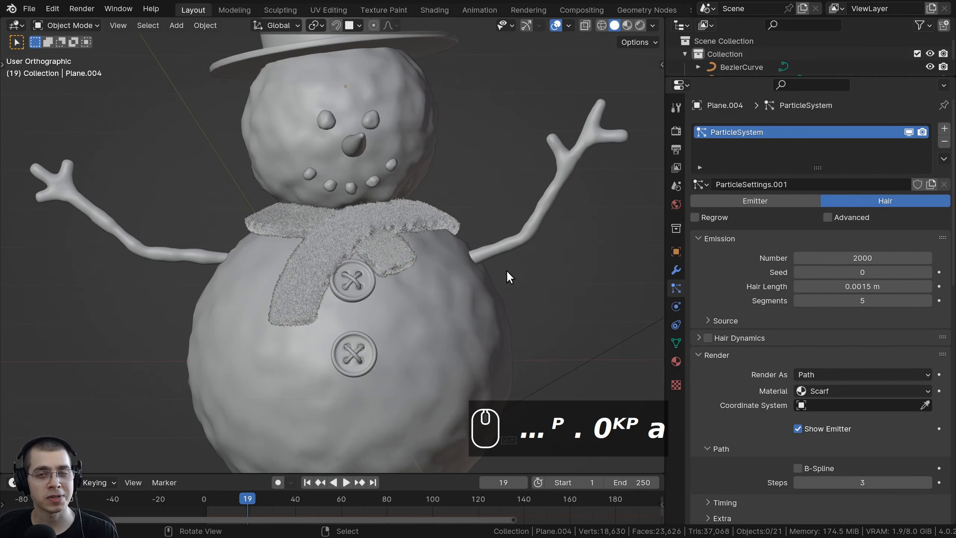
key("F12")
left_click_drag(952, 132, 954, 166)
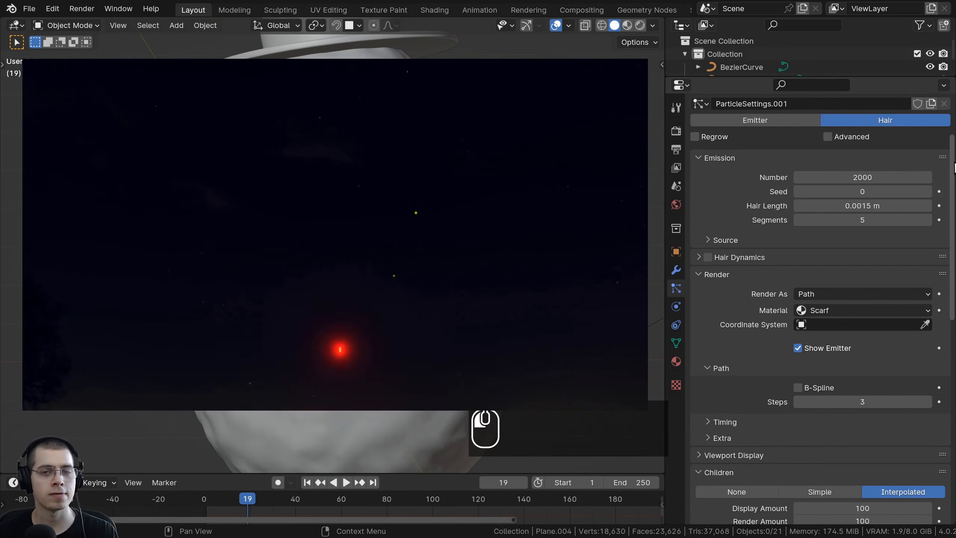
left_click_drag(954, 166, 903, 111)
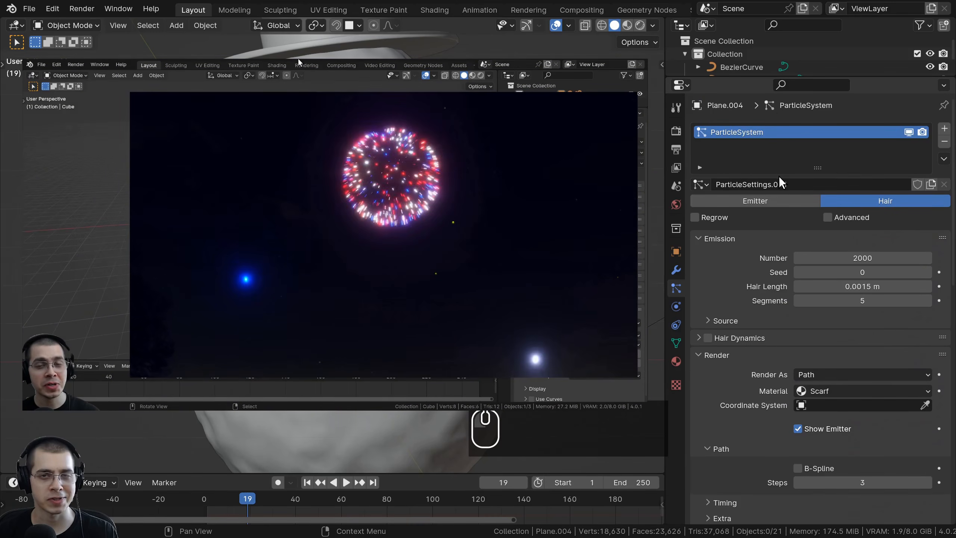
scroll(331, 253, "down", 1)
middle_click_drag(332, 253, 316, 282, "shift")
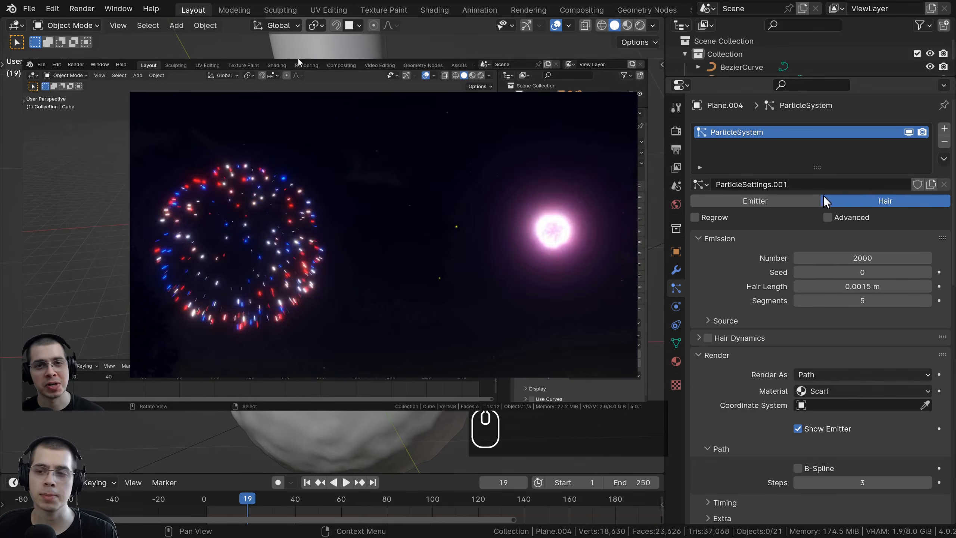
left_click_drag(950, 150, 929, 126)
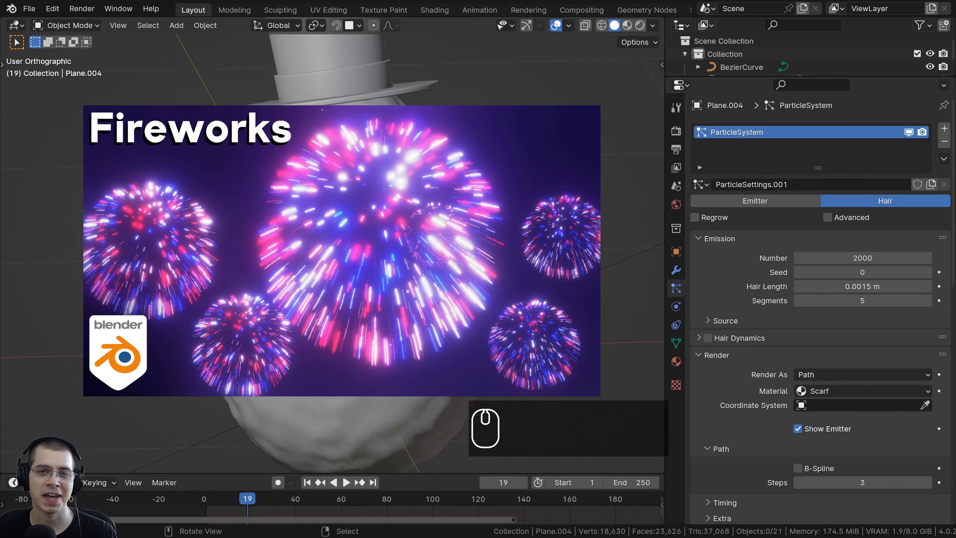
middle_click_drag(342, 250, 346, 259, "shift")
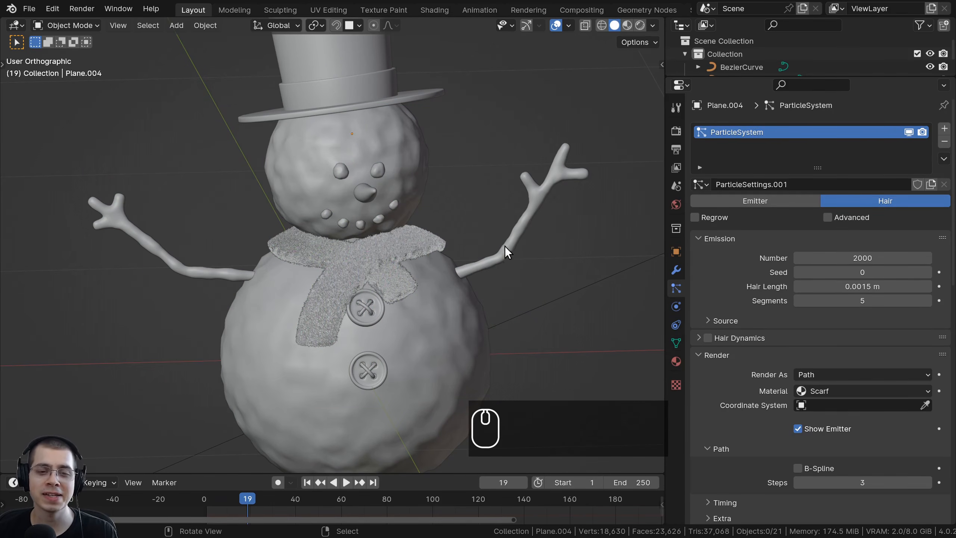
scroll(458, 223, "down", 1)
middle_click_drag(459, 222, 478, 238, "shift")
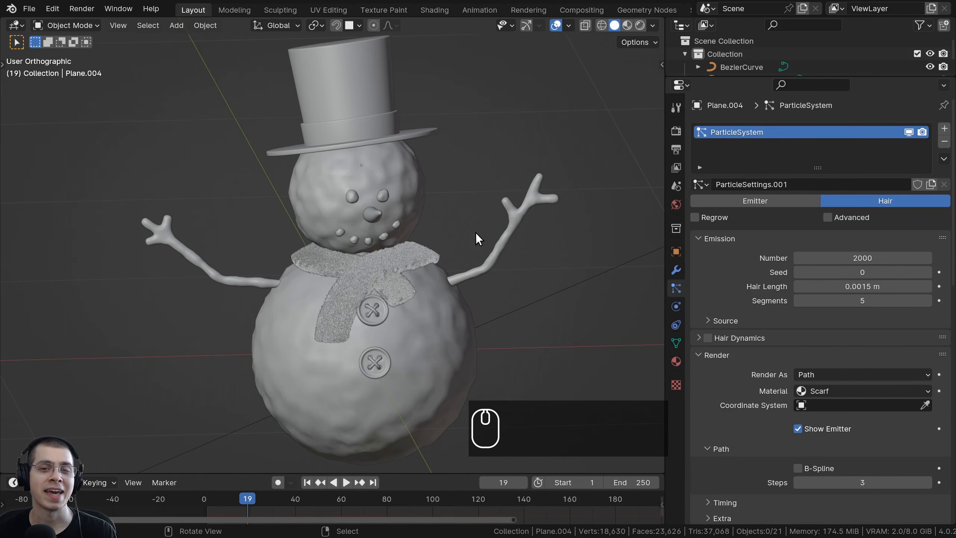
scroll(475, 233, "down", 2)
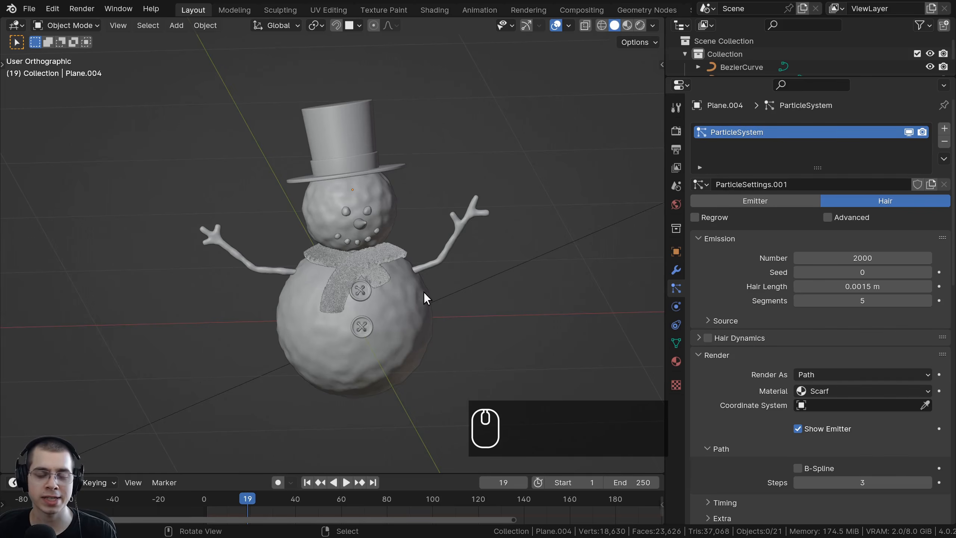
scroll(425, 298, "down", 2)
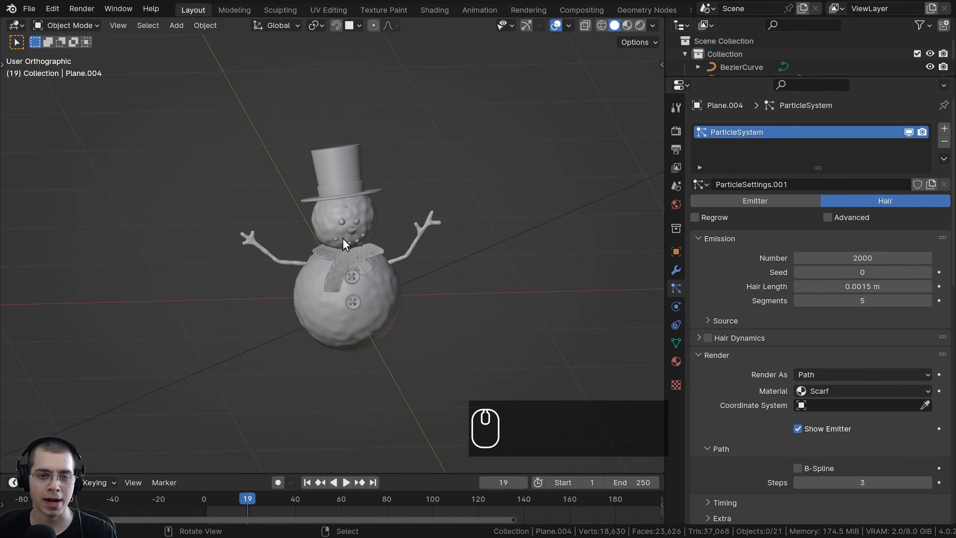